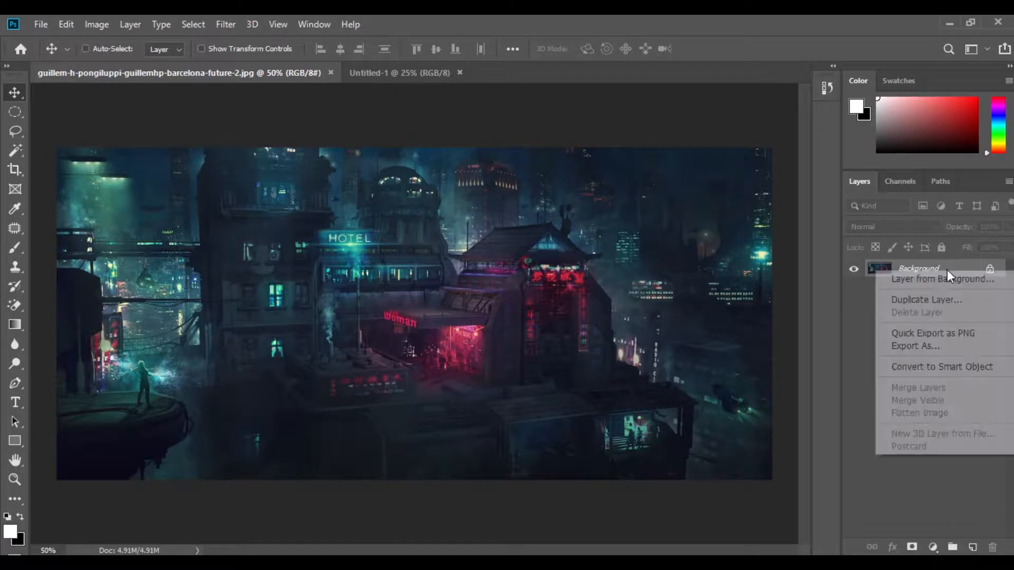
# - Convert the city image's Background to a smart object and copy it into the Untitled-1 document
pyautogui.click(908, 367)
pyautogui.moveTo(299, 299); pyautogui.dragTo(402, 307)
# - Free-transform the city layer to about 48.14% width and 56.44% height so it fills the canvas, positioned at about X 796.50 px, Y 1050 px
pyautogui.click(71, 23)
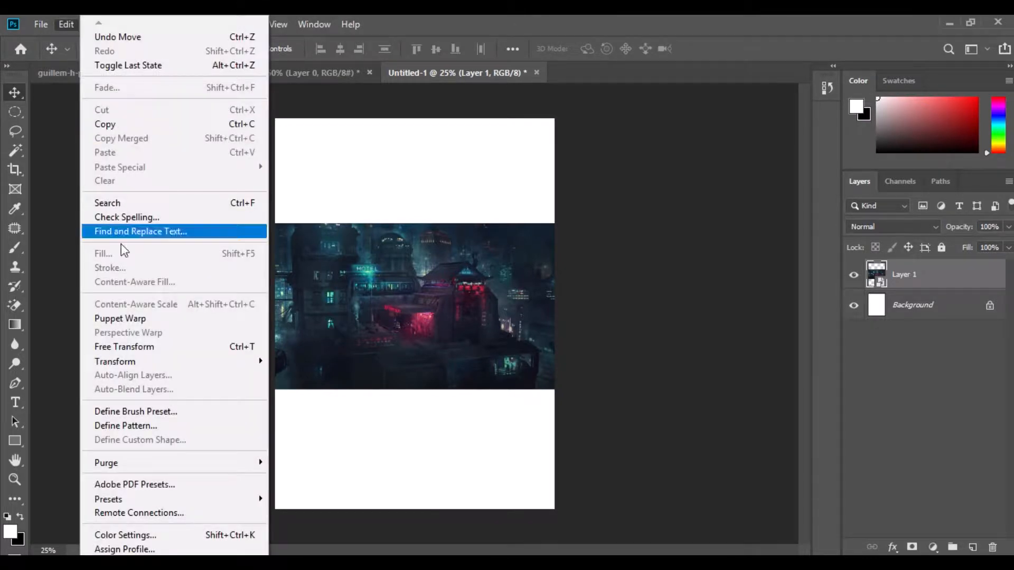
pyautogui.click(140, 346)
pyautogui.moveTo(574, 391); pyautogui.dragTo(725, 565)
pyautogui.moveTo(472, 354); pyautogui.dragTo(478, 340)
pyautogui.moveTo(403, 469); pyautogui.dragTo(403, 510)
pyautogui.moveTo(385, 399); pyautogui.dragTo(379, 392)
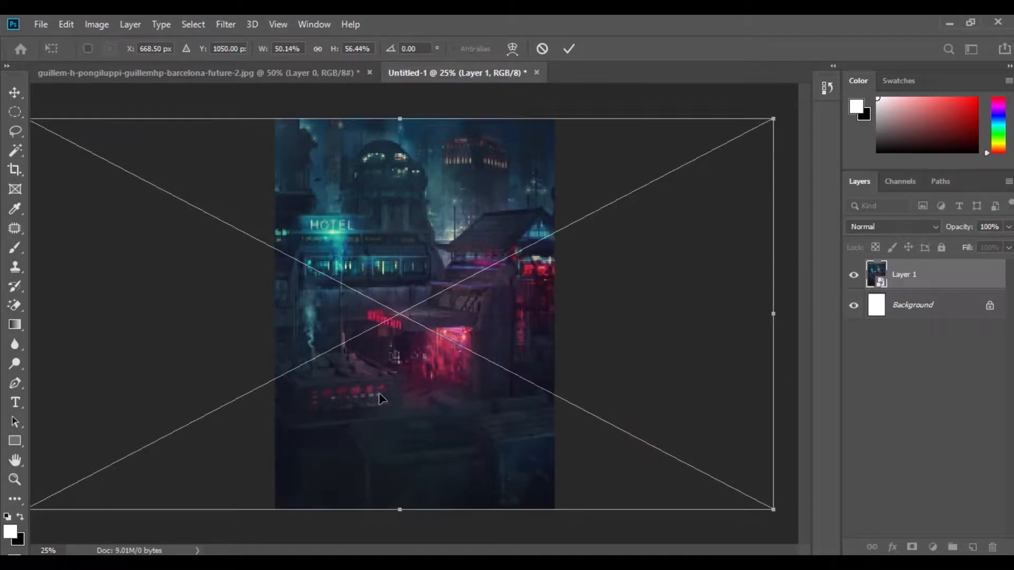
pyautogui.moveTo(773, 315); pyautogui.dragTo(746, 324)
pyautogui.moveTo(517, 339); pyautogui.dragTo(553, 339)
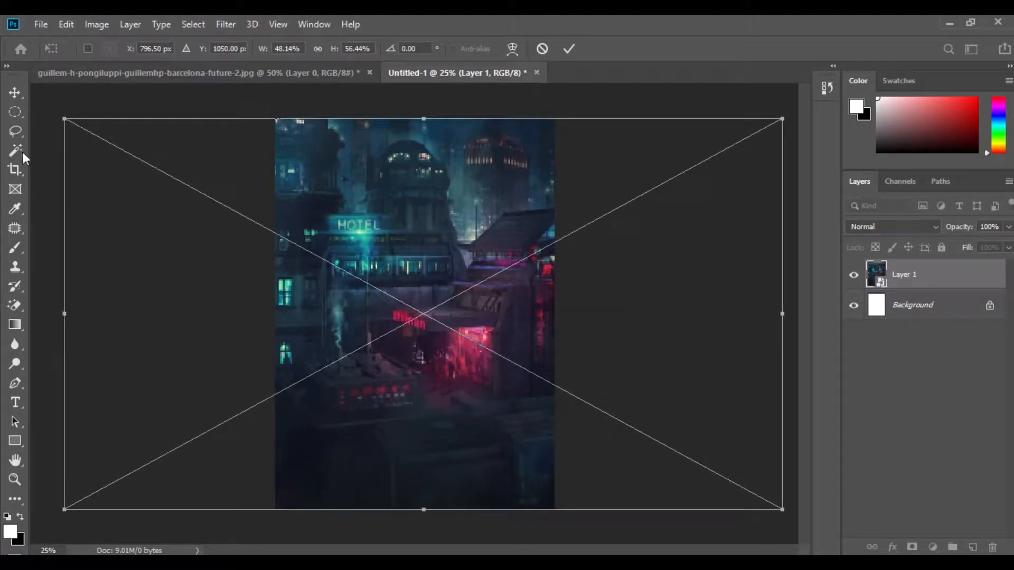
pyautogui.click(14, 92)
# - Close the city source image without saving its changes
pyautogui.click(338, 73)
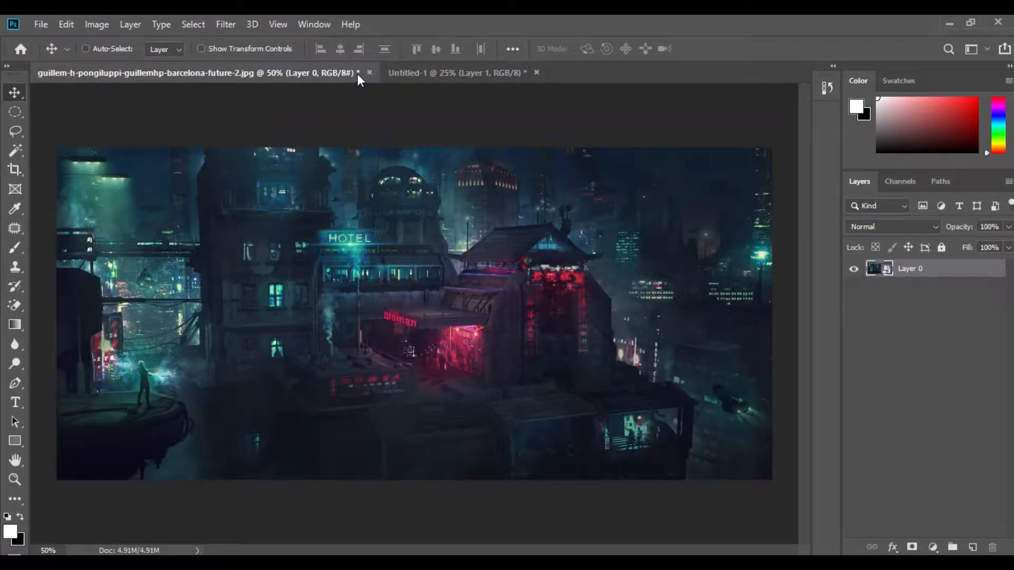
pyautogui.click(369, 72)
pyautogui.click(491, 235)
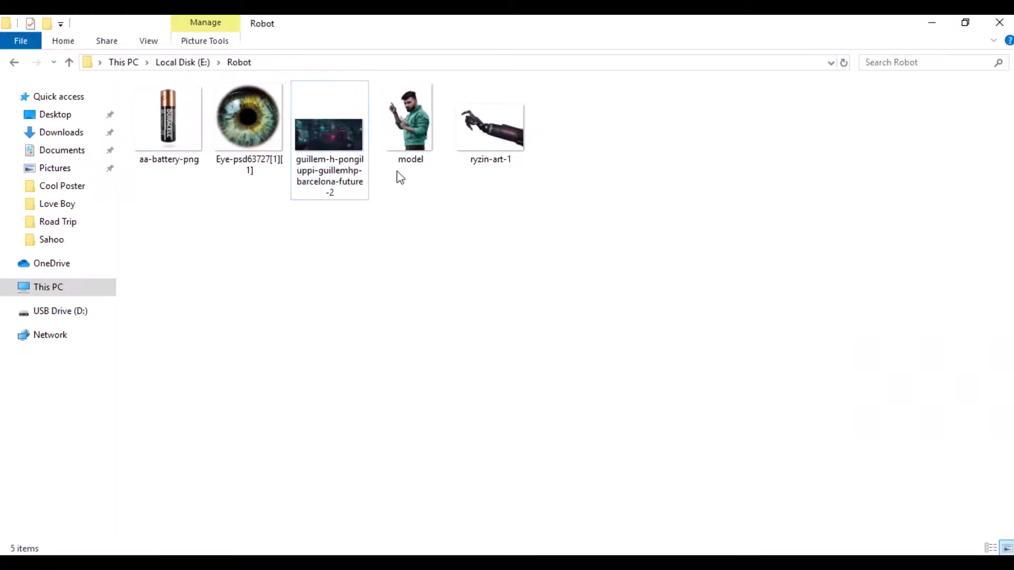
# - Open the model image from the Robot folder and copy its layer into Untitled-1
pyautogui.moveTo(404, 158); pyautogui.dragTo(320, 74)
pyautogui.moveTo(465, 343); pyautogui.dragTo(434, 340)
# - Scale the model layer to 42%, place it in the right half of the canvas, and convert it to a smart object
pyautogui.click(66, 24)
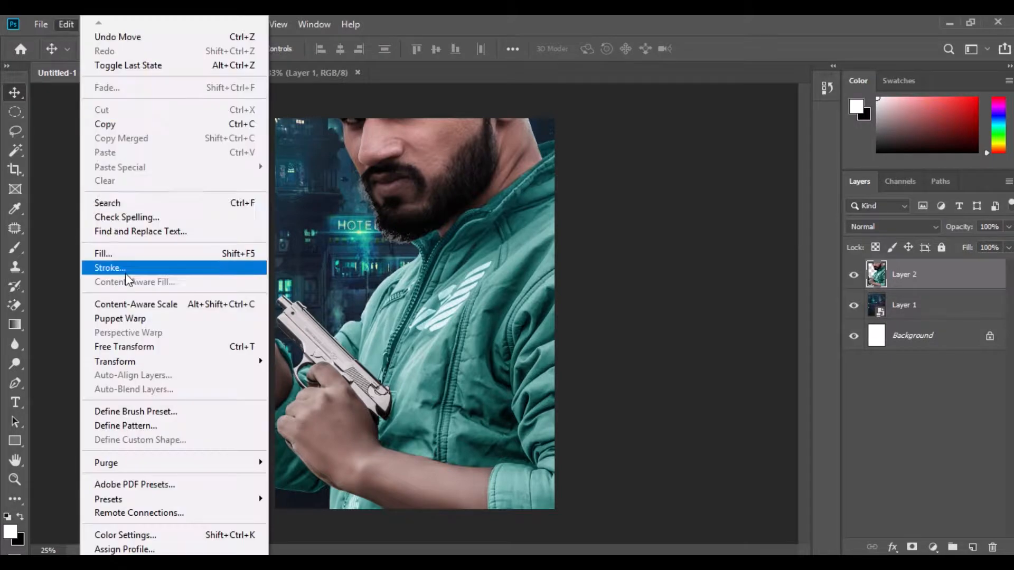
pyautogui.click(151, 346)
pyautogui.moveTo(327, 48); pyautogui.dragTo(285, 51)
pyautogui.moveTo(442, 326); pyautogui.dragTo(467, 305)
pyautogui.moveTo(322, 52); pyautogui.dragTo(323, 51)
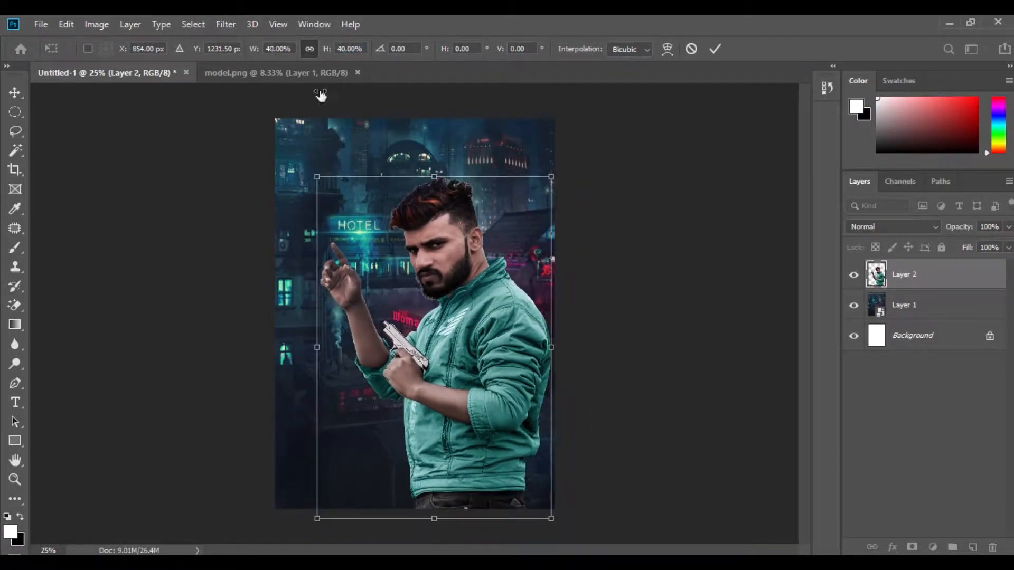
pyautogui.moveTo(496, 375); pyautogui.dragTo(500, 383)
pyautogui.press('Delete')
pyautogui.write('2')
pyautogui.moveTo(497, 374); pyautogui.dragTo(498, 364)
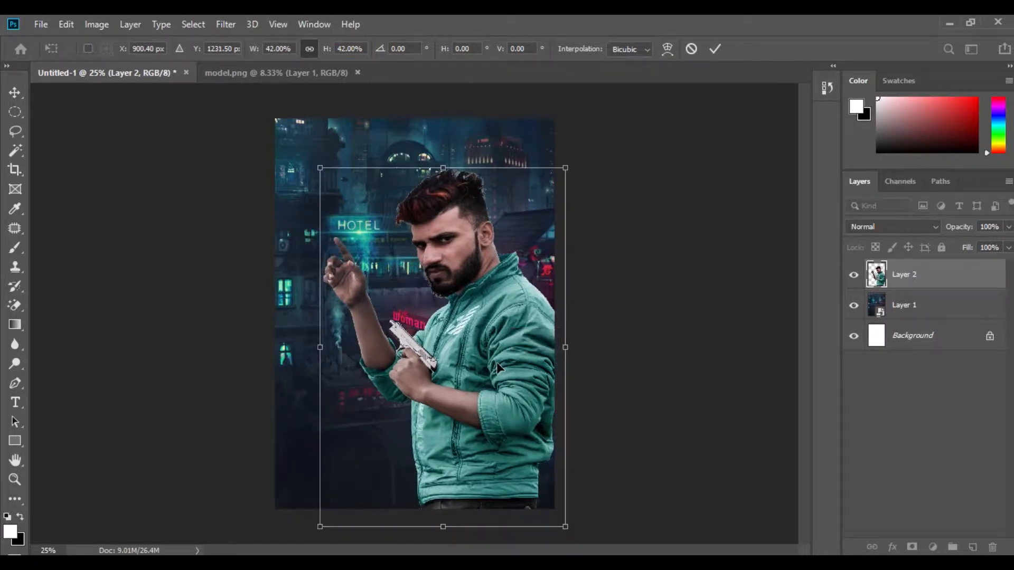
pyautogui.click(19, 94)
pyautogui.rightClick(873, 284)
pyautogui.click(739, 220)
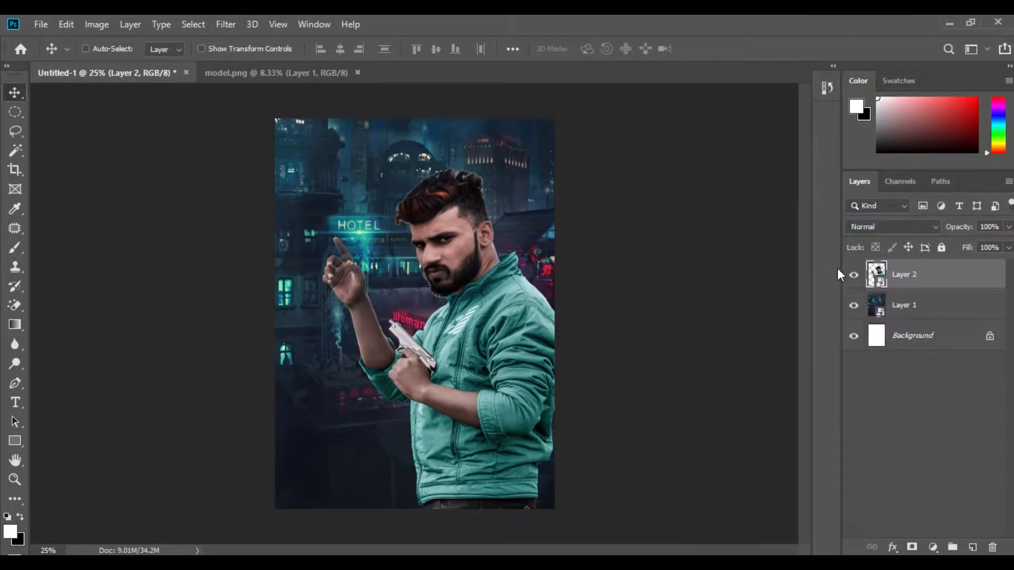
# - Close model.png and open the ryzin-art-1 image from the Robot folder
pyautogui.click(329, 79)
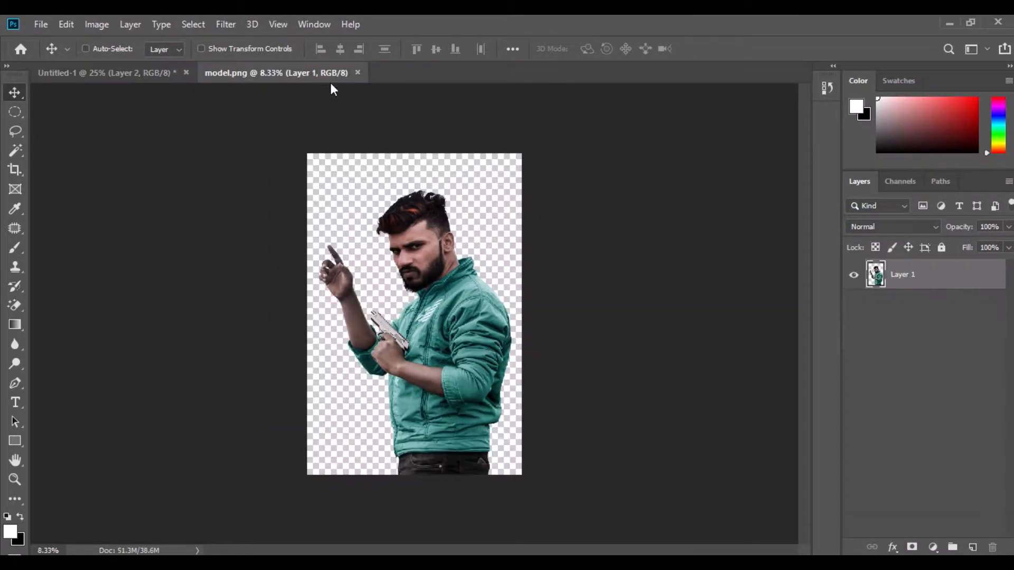
pyautogui.click(358, 73)
pyautogui.click(383, 559)
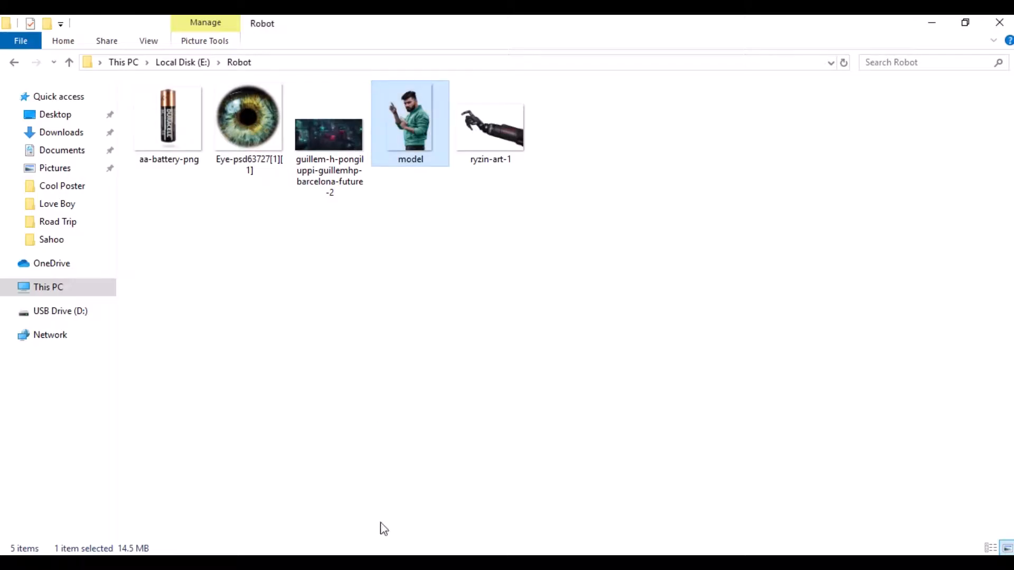
pyautogui.moveTo(487, 135); pyautogui.dragTo(291, 75)
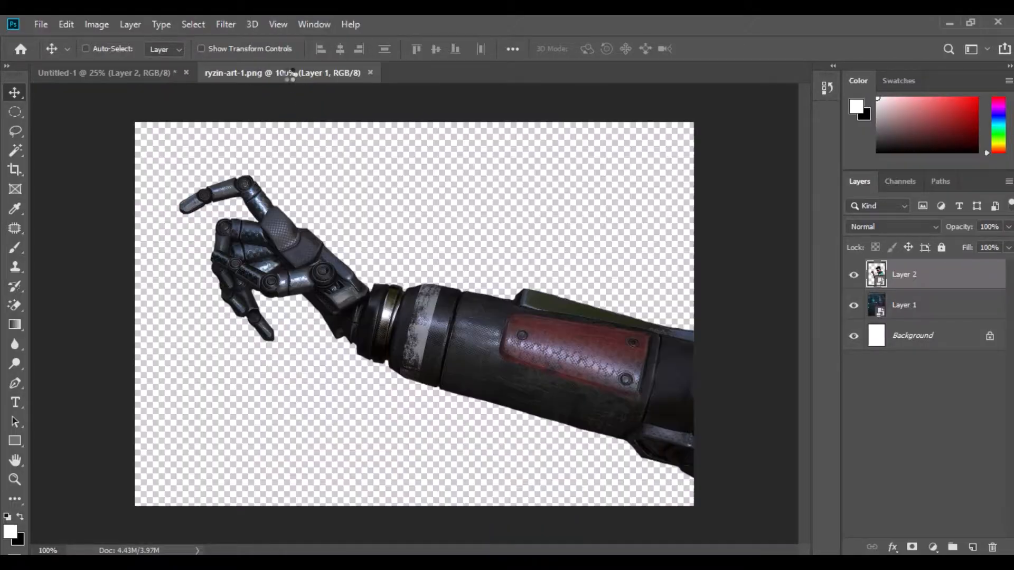
# - Convert the robotic arm layer to a smart object and copy it into Untitled-1
pyautogui.rightClick(916, 280)
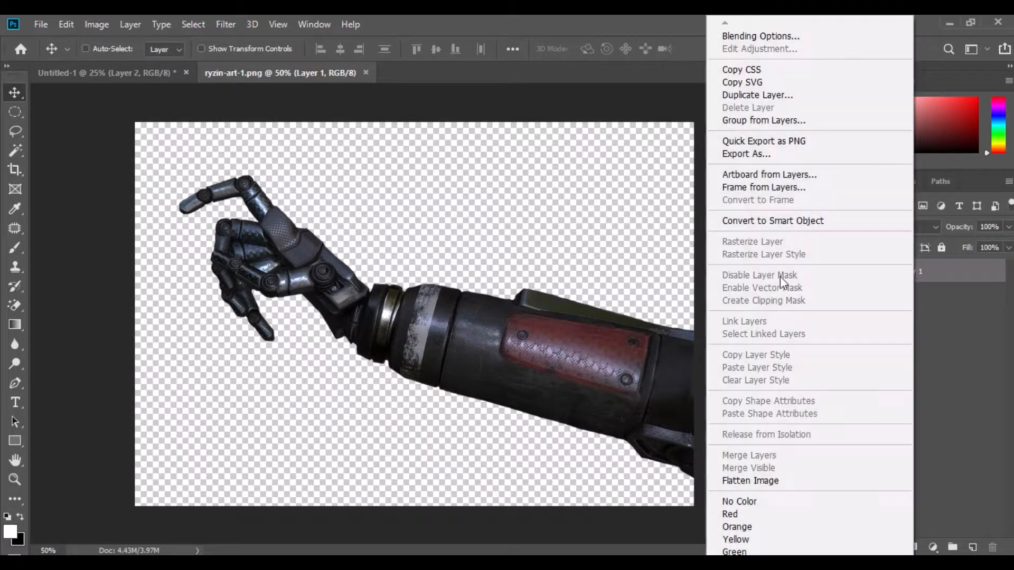
pyautogui.click(766, 223)
pyautogui.moveTo(408, 283); pyautogui.dragTo(357, 302)
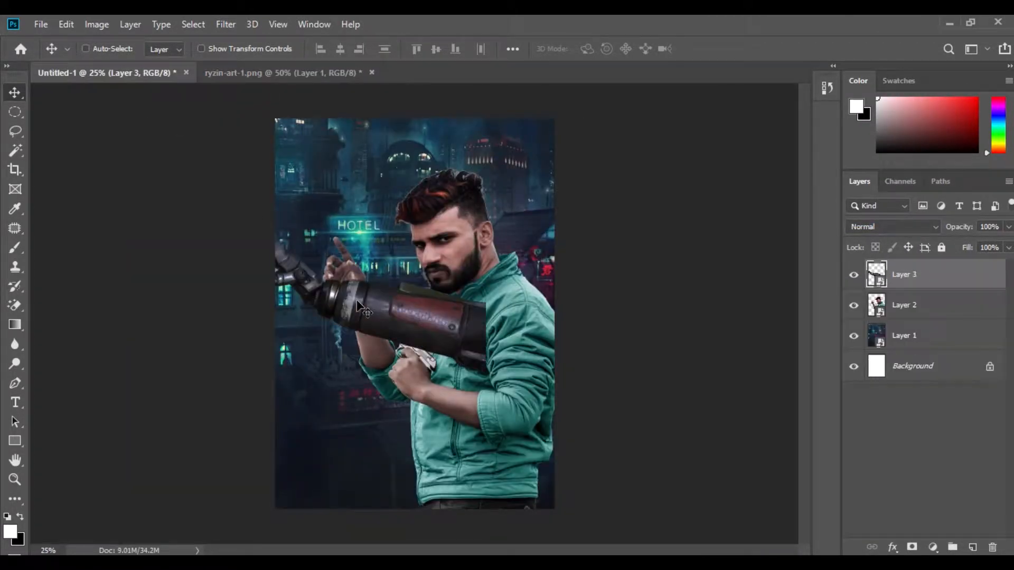
# - Scale the robotic arm to 14%, rotate it about 47.71°, and position it over the model's raised forearm
pyautogui.click(69, 26)
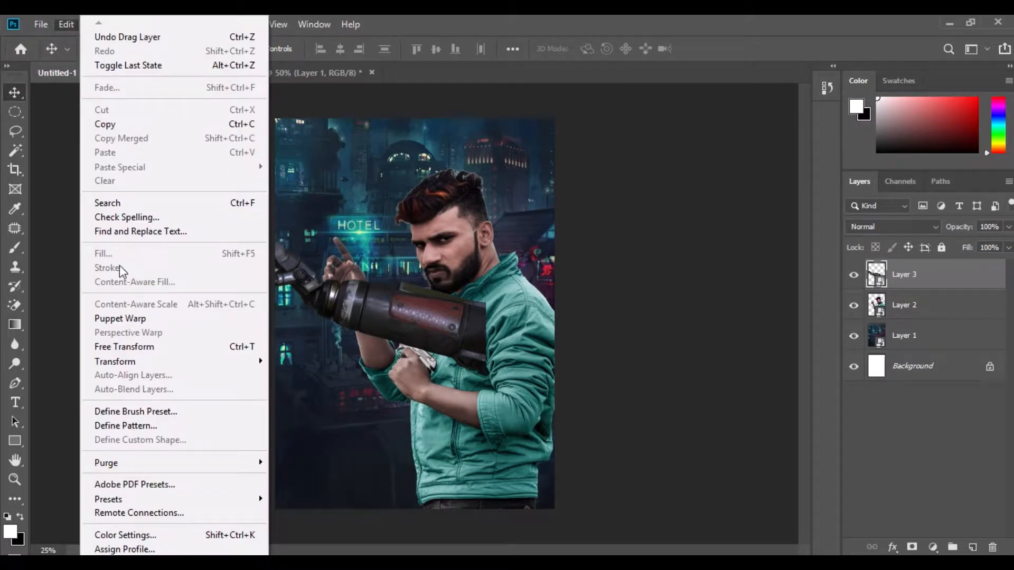
pyautogui.click(144, 345)
pyautogui.moveTo(428, 423); pyautogui.dragTo(315, 439)
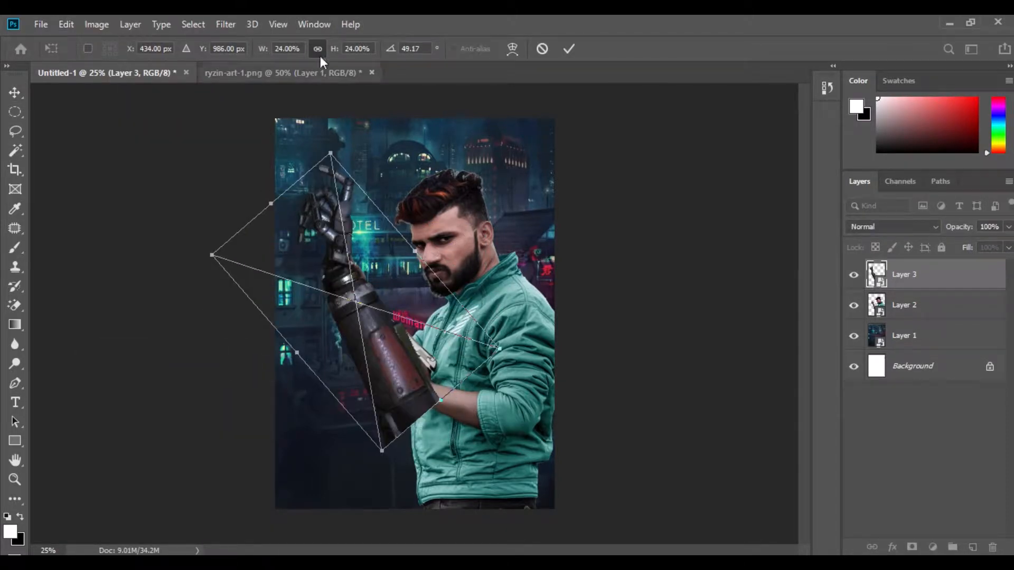
pyautogui.moveTo(334, 50); pyautogui.dragTo(324, 54)
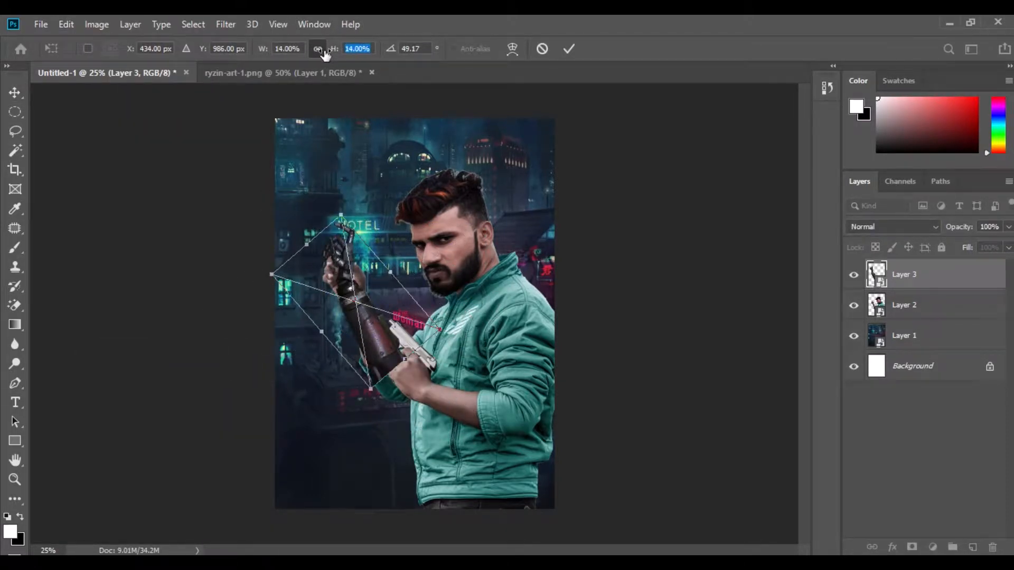
pyautogui.moveTo(346, 178); pyautogui.dragTo(343, 179)
pyautogui.moveTo(374, 326); pyautogui.dragTo(375, 328)
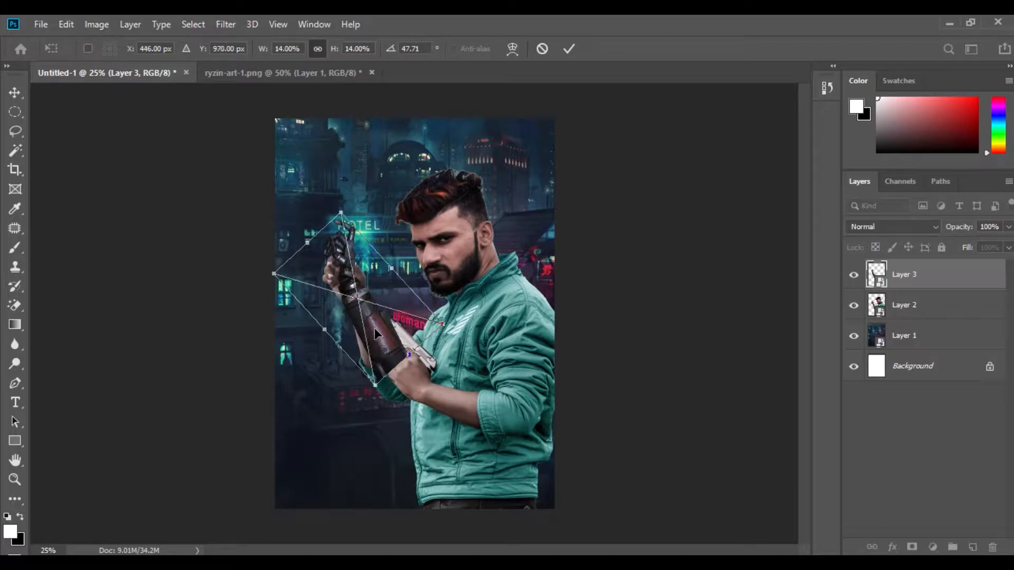
pyautogui.scroll(3, 375, 328)
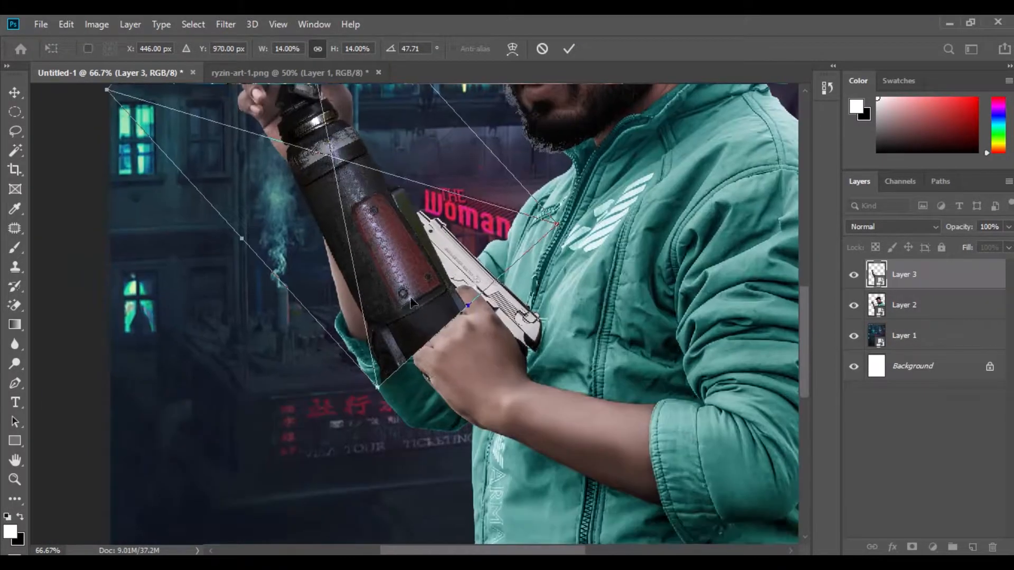
pyautogui.moveTo(412, 302); pyautogui.dragTo(390, 301)
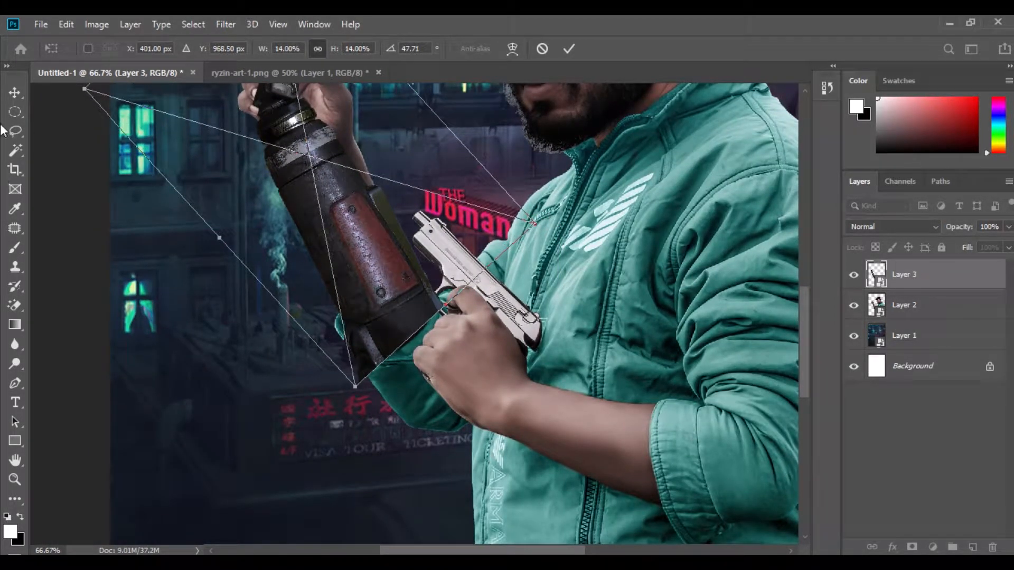
pyautogui.click(9, 93)
# - Hide the robotic arm on Layer 3 and add a layer mask to the model's Layer 2
pyautogui.click(853, 276)
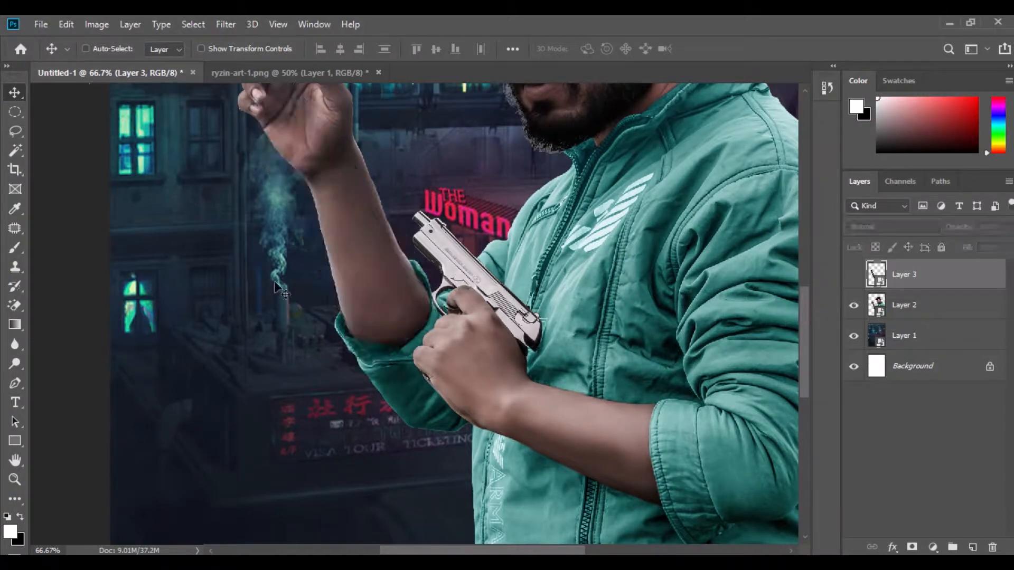
pyautogui.click(933, 313)
pyautogui.click(911, 547)
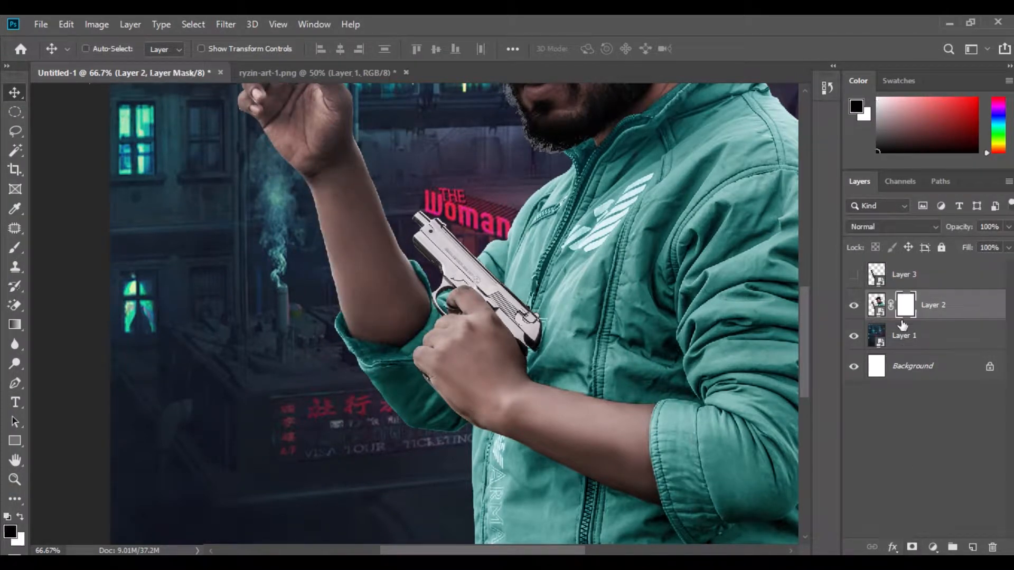
# - Set up a black mask brush at 55 px size, 100% hardness and 100% opacity
pyautogui.scroll(5, 496, 308)
pyautogui.hscroll(-2, 398, 376)
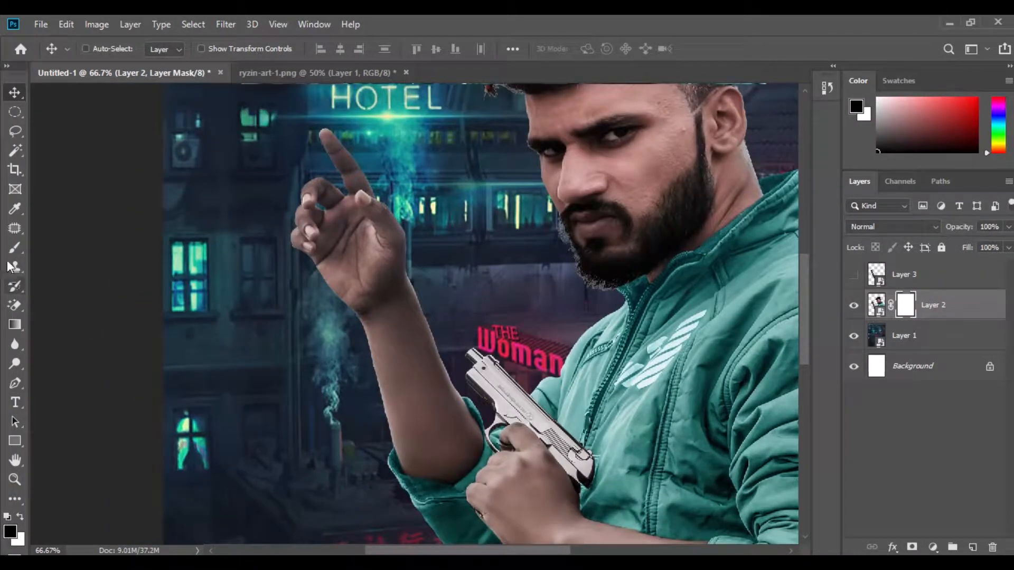
pyautogui.press('b')
pyautogui.rightClick(296, 275)
pyautogui.click(395, 310)
pyautogui.moveTo(376, 342); pyautogui.dragTo(485, 346)
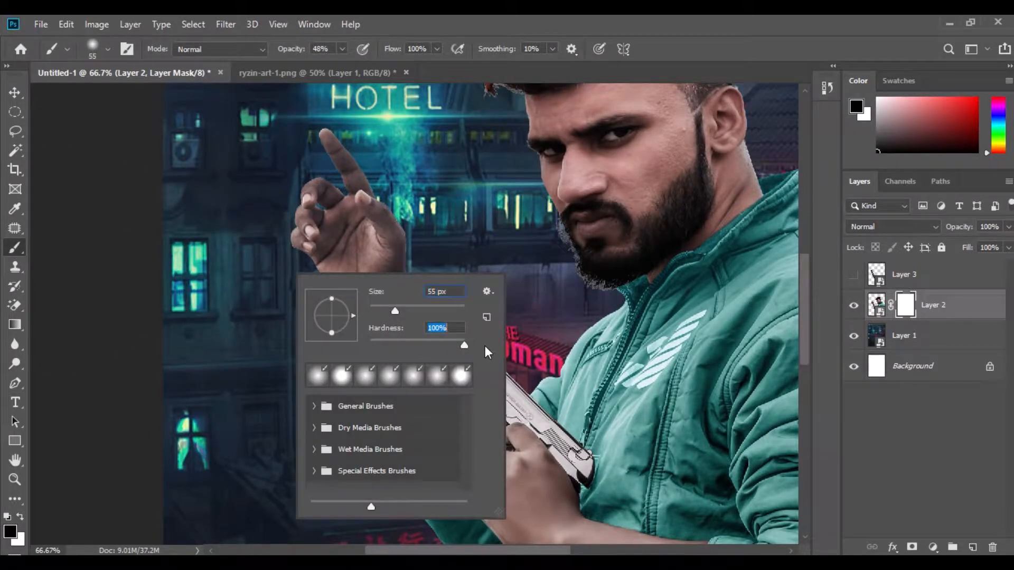
pyautogui.click(342, 50)
pyautogui.moveTo(343, 68); pyautogui.dragTo(397, 67)
# - Paint on the model's layer mask to hide the raised hand and most of the forearm
pyautogui.moveTo(383, 201)
pyautogui.mouseDown()
pyautogui.moveTo(362, 267)
pyautogui.moveTo(405, 259)
pyautogui.mouseUp()
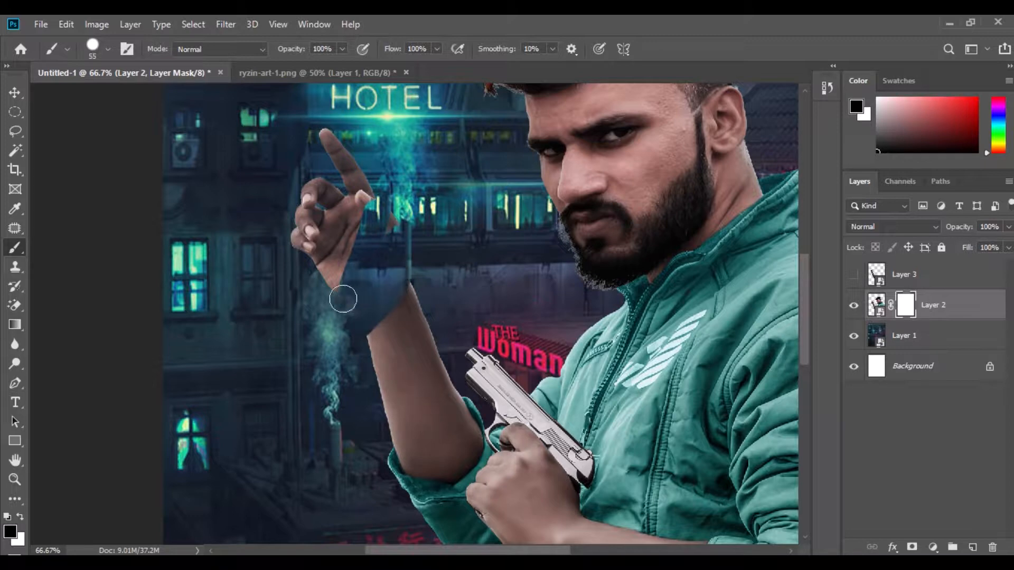
pyautogui.moveTo(343, 299); pyautogui.dragTo(341, 259)
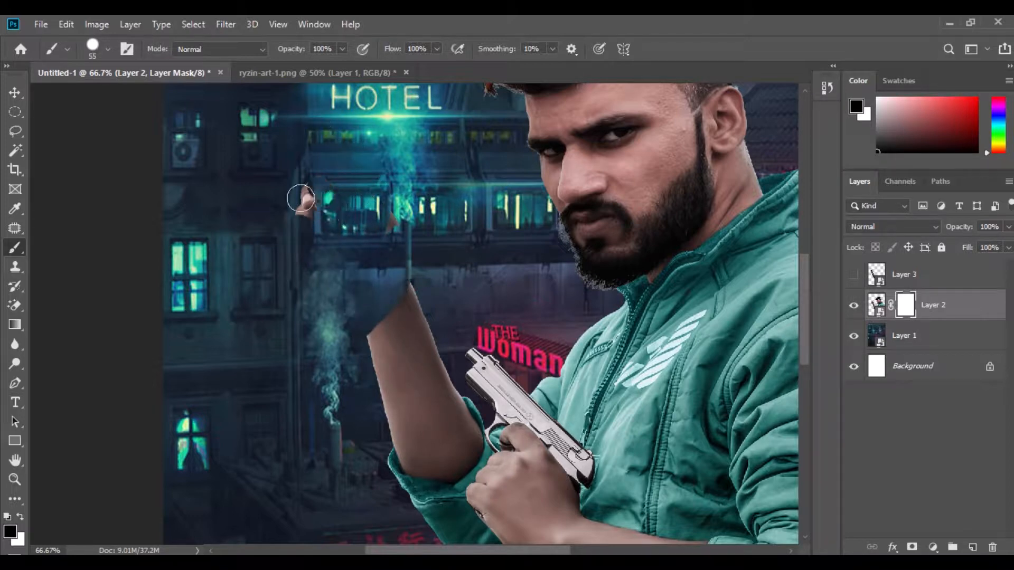
pyautogui.moveTo(393, 226)
pyautogui.mouseDown()
pyautogui.moveTo(448, 421)
pyautogui.moveTo(396, 343)
pyautogui.moveTo(389, 387)
pyautogui.moveTo(413, 445)
pyautogui.mouseUp()
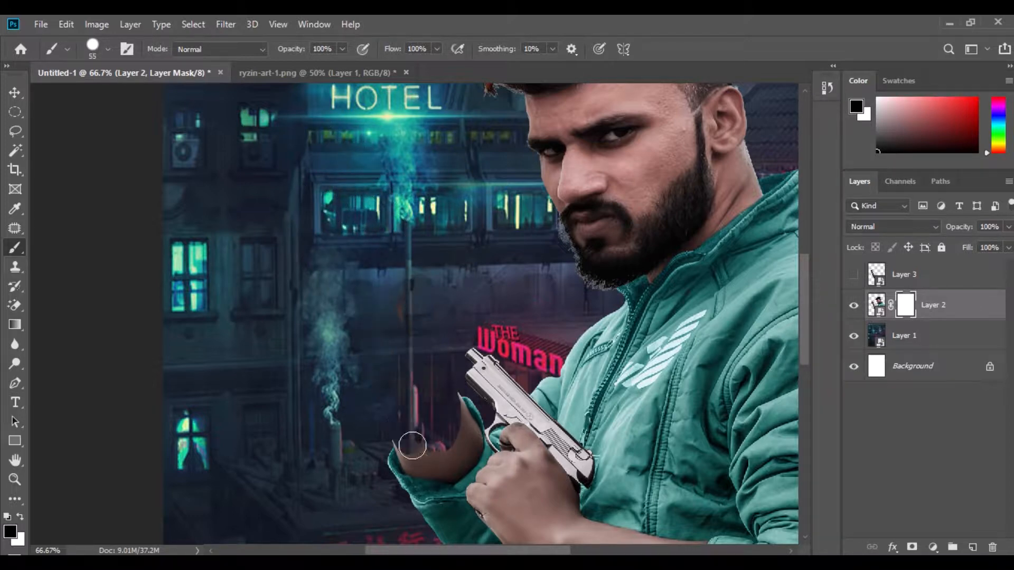
# - Mask out the remaining forearm skin along the inner edge of the green sleeve cuff with a 29 px brush
pyautogui.hotkey('ctrl', '+')
pyautogui.hotkey('ctrl', '+')
pyautogui.hotkey('ctrl', '+')
pyautogui.hotkey('ctrl', '+')
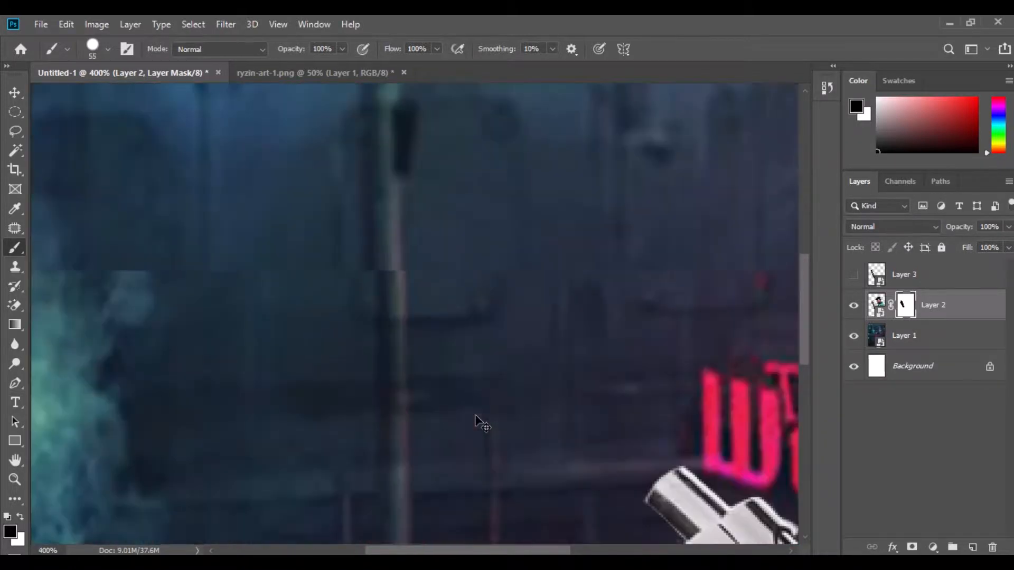
pyautogui.moveTo(475, 422); pyautogui.dragTo(426, 106)
pyautogui.moveTo(496, 458); pyautogui.dragTo(371, 226)
pyautogui.rightClick(396, 313)
pyautogui.moveTo(392, 159)
pyautogui.mouseDown()
pyautogui.moveTo(440, 275)
pyautogui.moveTo(522, 414)
pyautogui.moveTo(534, 486)
pyautogui.moveTo(527, 519)
pyautogui.moveTo(501, 536)
pyautogui.moveTo(418, 510)
pyautogui.moveTo(450, 405)
pyautogui.moveTo(480, 479)
pyautogui.moveTo(471, 359)
pyautogui.moveTo(443, 278)
pyautogui.moveTo(427, 263)
pyautogui.moveTo(408, 414)
pyautogui.moveTo(519, 204)
pyautogui.moveTo(520, 245)
pyautogui.mouseUp()
pyautogui.moveTo(595, 288)
pyautogui.mouseDown()
pyautogui.moveTo(465, 413)
pyautogui.moveTo(508, 367)
pyautogui.moveTo(547, 346)
pyautogui.moveTo(495, 388)
pyautogui.moveTo(446, 397)
pyautogui.moveTo(512, 291)
pyautogui.moveTo(343, 275)
pyautogui.moveTo(239, 299)
pyautogui.moveTo(192, 295)
pyautogui.moveTo(157, 203)
pyautogui.moveTo(129, 164)
pyautogui.moveTo(110, 186)
pyautogui.moveTo(126, 180)
pyautogui.moveTo(166, 217)
pyautogui.moveTo(212, 350)
pyautogui.moveTo(447, 398)
pyautogui.mouseUp()
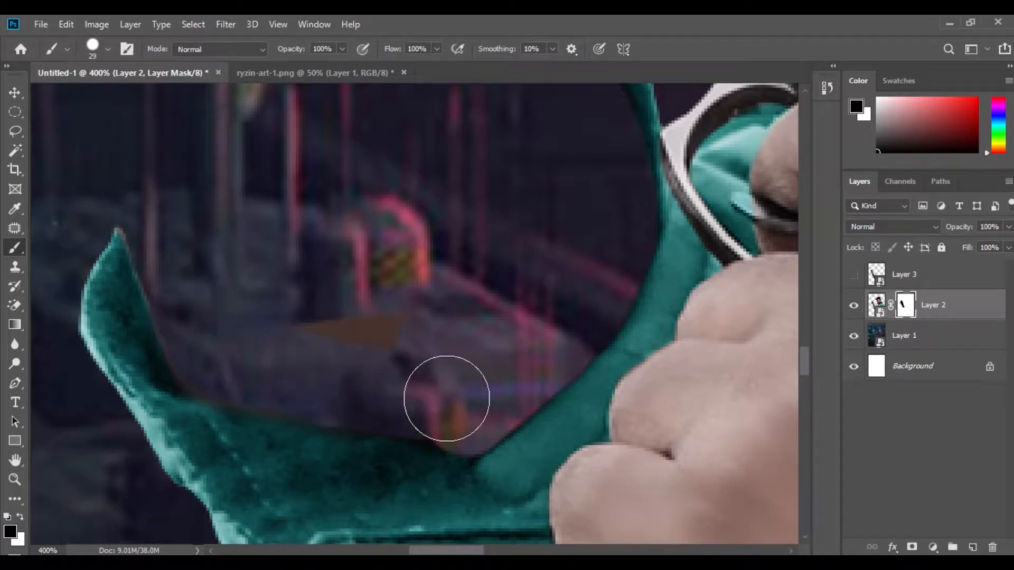
pyautogui.moveTo(210, 356)
pyautogui.mouseDown()
pyautogui.moveTo(338, 385)
pyautogui.moveTo(429, 343)
pyautogui.moveTo(204, 323)
pyautogui.mouseUp()
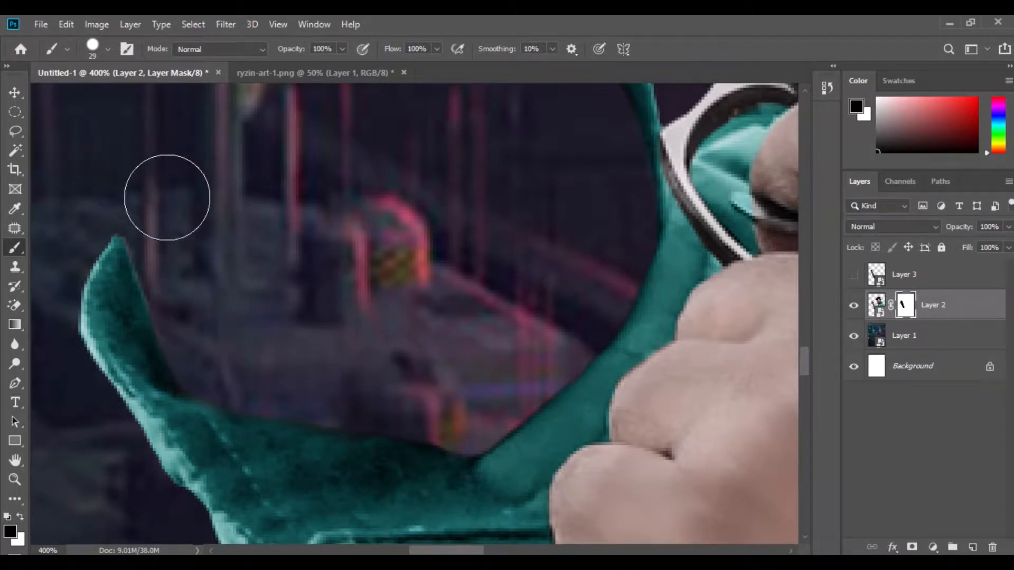
# - Show the robotic arm layer again and shift the arm slightly down and right into the sleeve opening
pyautogui.click(854, 274)
pyautogui.click(15, 94)
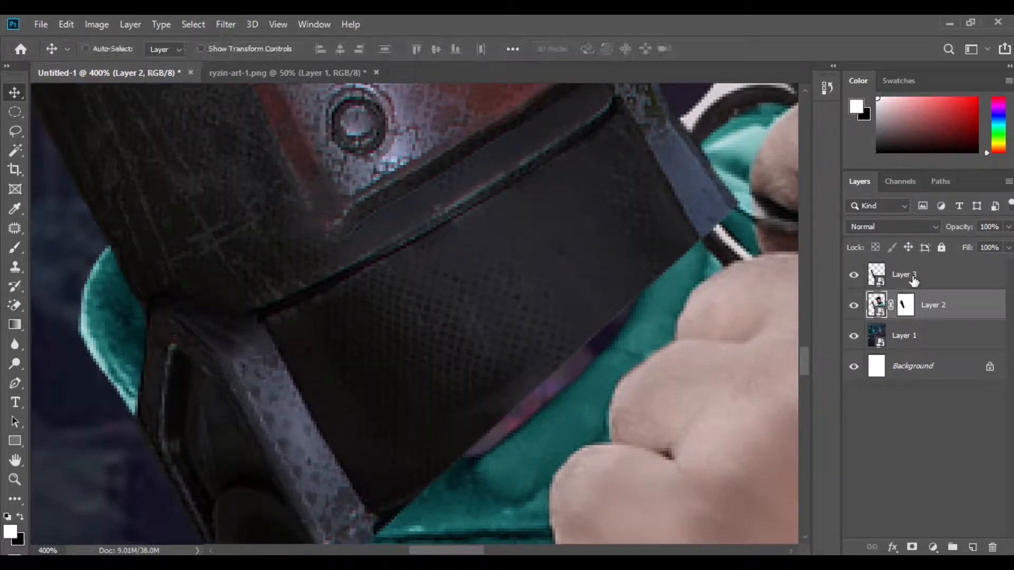
pyautogui.click(912, 274)
pyautogui.moveTo(595, 233); pyautogui.dragTo(609, 259)
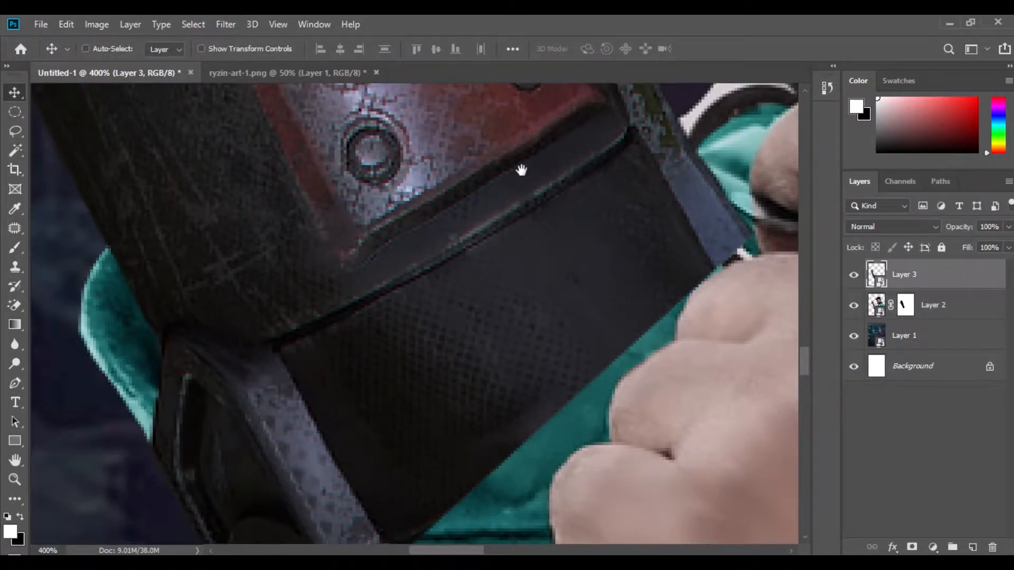
pyautogui.moveTo(522, 170); pyautogui.dragTo(439, 287)
pyautogui.hotkey('ctrl', '1')
pyautogui.scroll(10, 412, 276)
pyautogui.scroll(5, 414, 278)
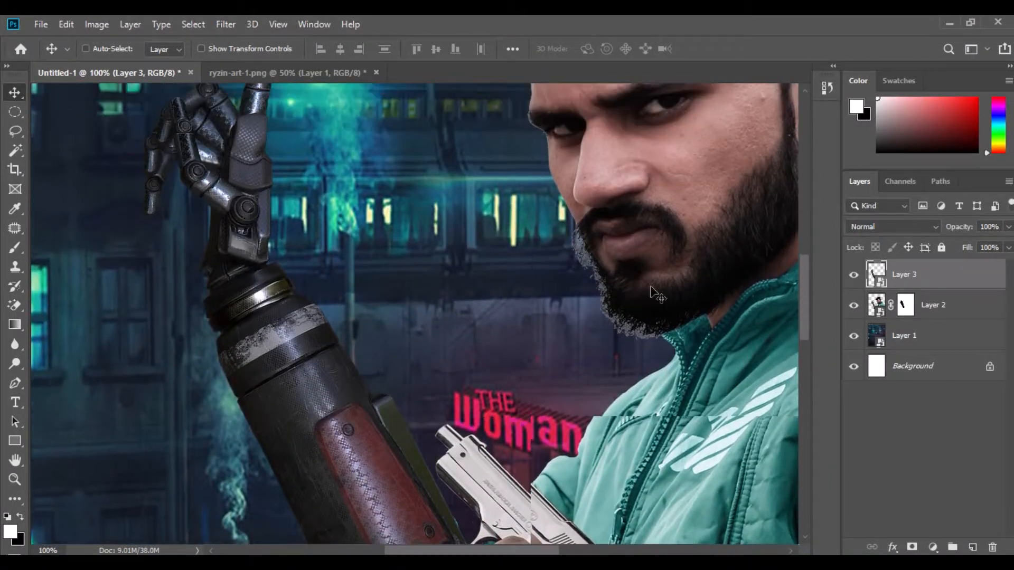
# - Move the robotic arm's Layer 3 beneath the model's Layer 2 so the sleeve overlaps the arm
pyautogui.moveTo(908, 277); pyautogui.dragTo(916, 324)
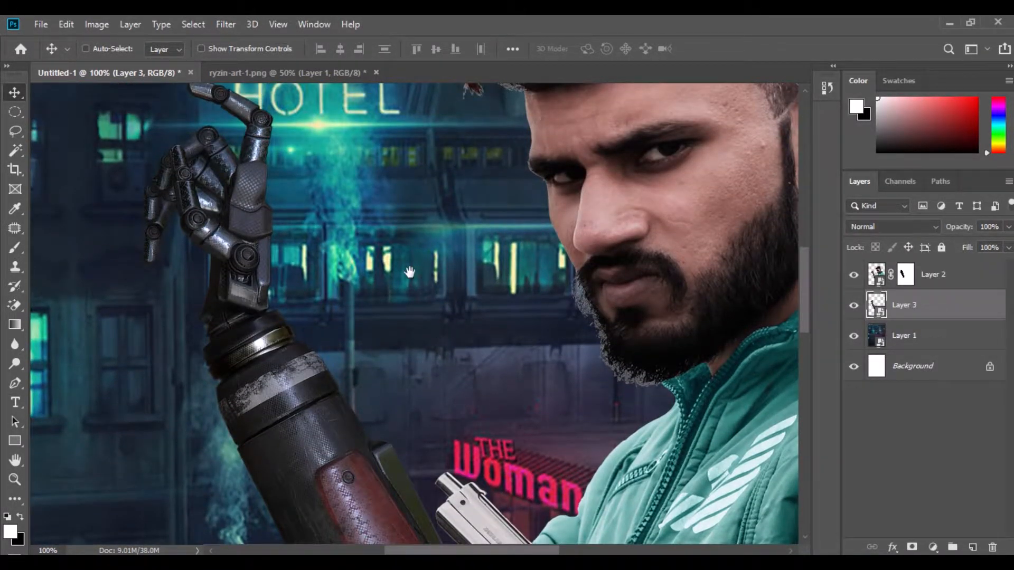
pyautogui.scroll(-5, 417, 371)
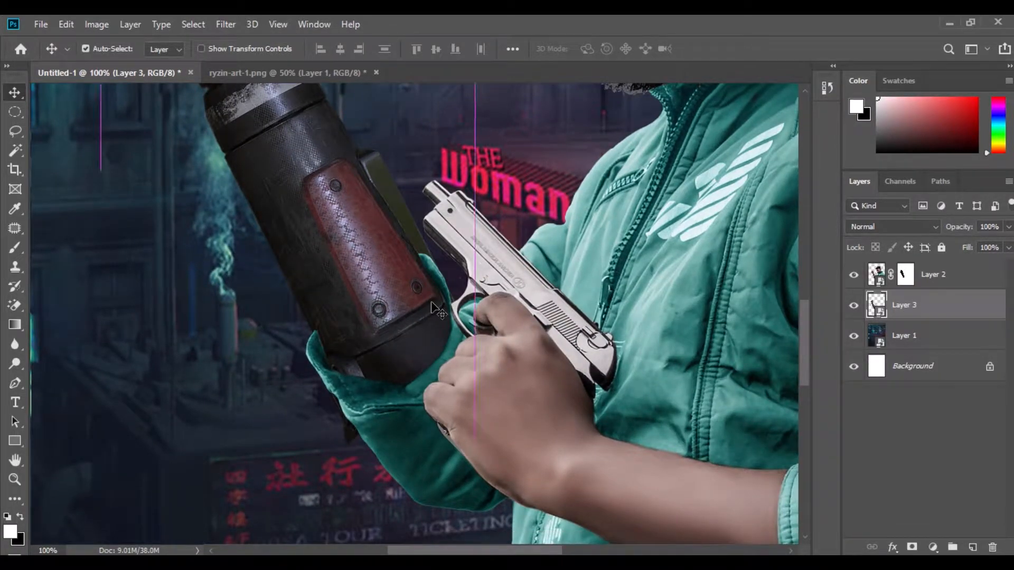
# - Free-transform the robotic arm to sit deeper inside the sleeve cuff, positioned at X 387 px and Y 994.5 px
pyautogui.hotkey('ctrl', '-')
pyautogui.hotkey('ctrl', '-')
pyautogui.hotkey('ctrl', '-')
pyautogui.hotkey('ctrl', '+')
pyautogui.hotkey('ctrl', '+')
pyautogui.hotkey('ctrl', '+')
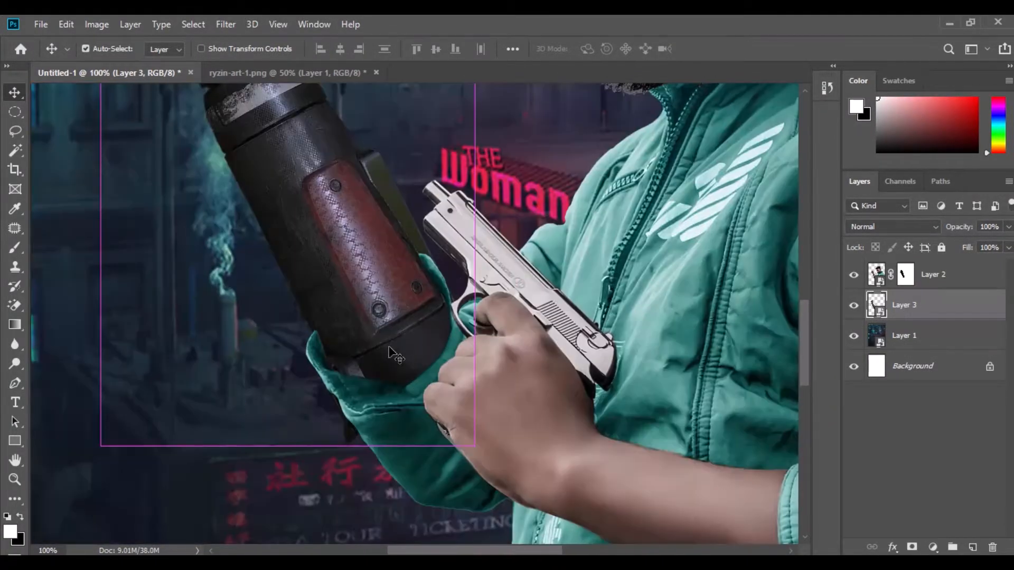
pyautogui.click(65, 26)
pyautogui.click(113, 344)
pyautogui.moveTo(502, 412)
pyautogui.mouseDown()
pyautogui.moveTo(498, 420)
pyautogui.moveTo(485, 403)
pyautogui.mouseUp()
pyautogui.moveTo(370, 308); pyautogui.dragTo(365, 315)
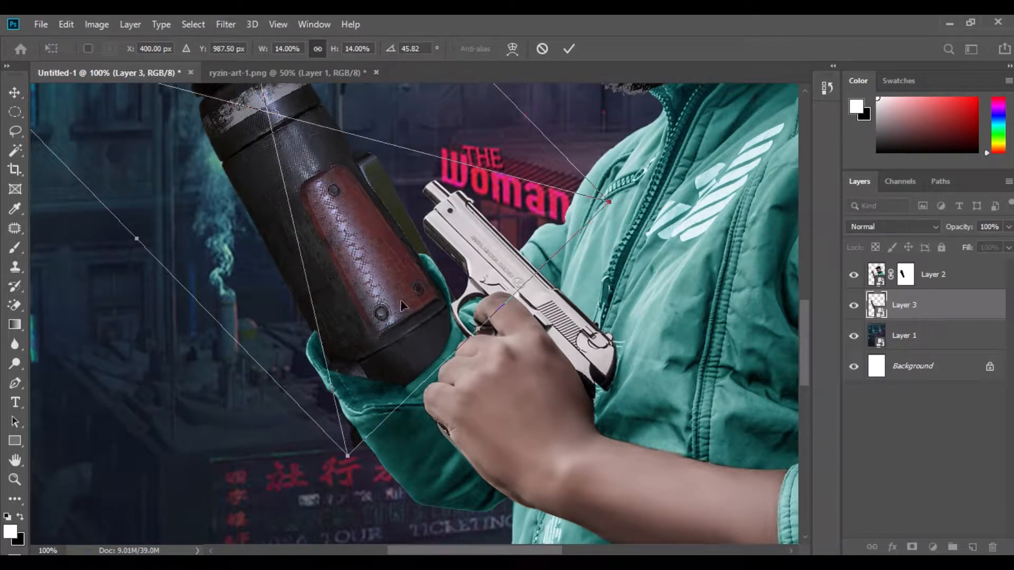
pyautogui.moveTo(397, 257); pyautogui.dragTo(385, 256)
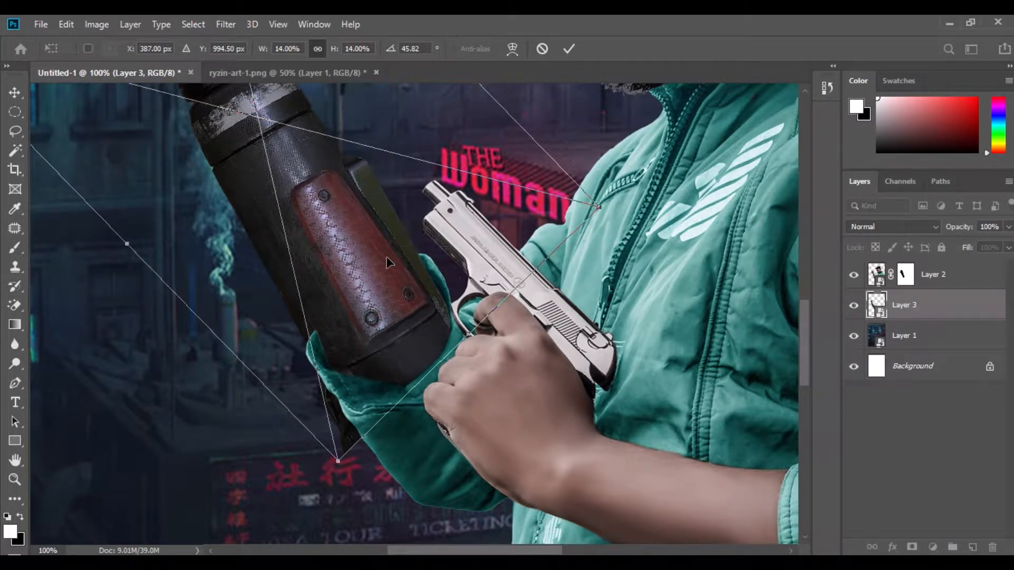
pyautogui.hotkey('ctrl', '+')
pyautogui.hotkey('ctrl', '+')
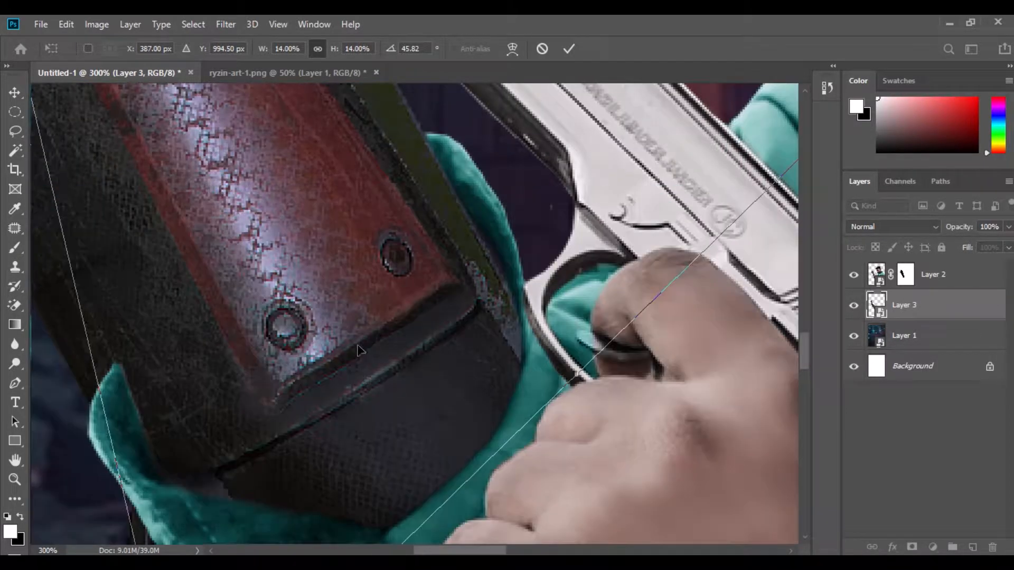
pyautogui.moveTo(206, 369); pyautogui.dragTo(376, 252)
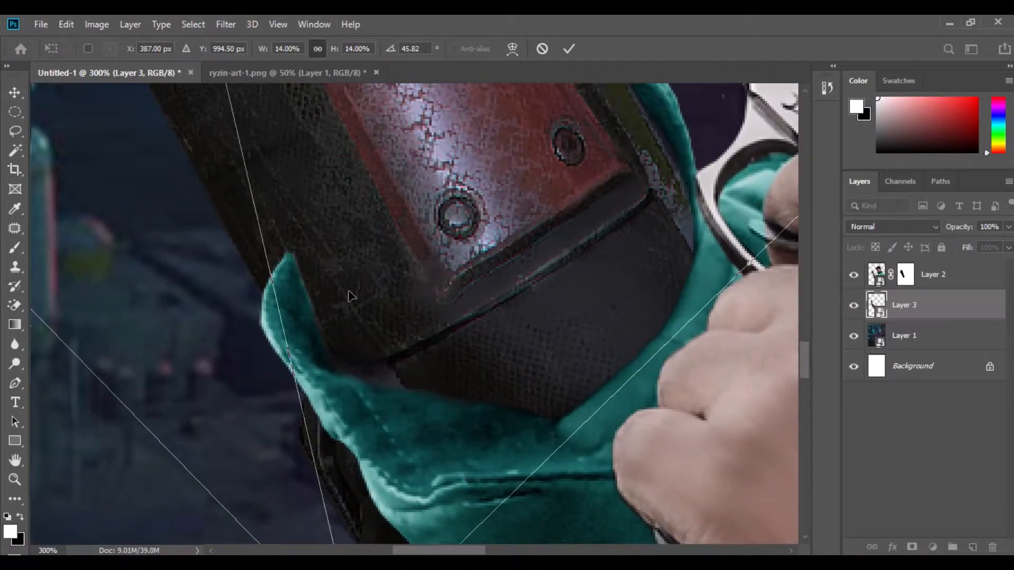
pyautogui.press('Return')
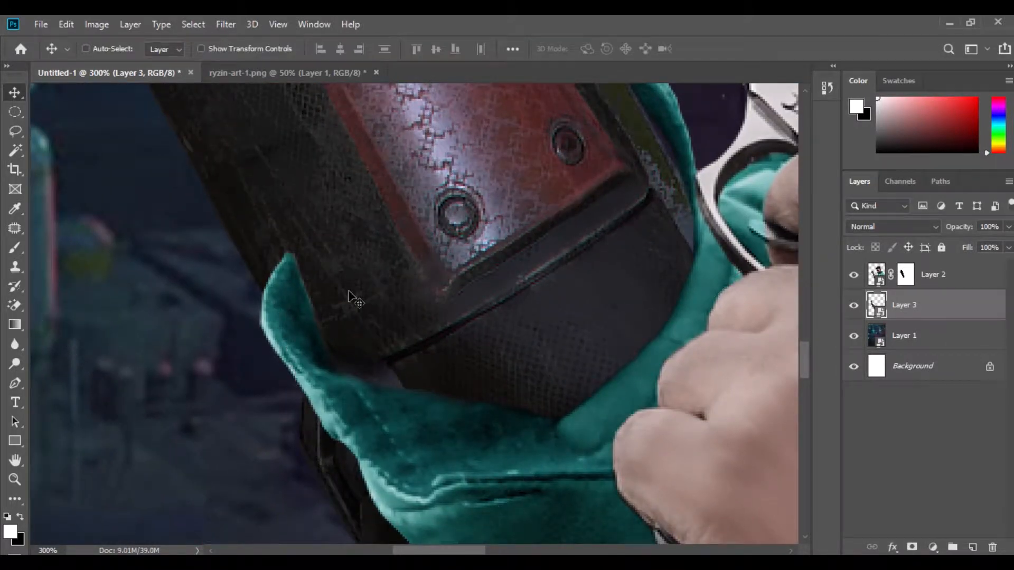
# - Add a layer mask to Layer 3 and paint in black to hide the arm's end protruding behind the sleeve
pyautogui.click(910, 546)
pyautogui.press('x')
pyautogui.moveTo(386, 393); pyautogui.dragTo(398, 250)
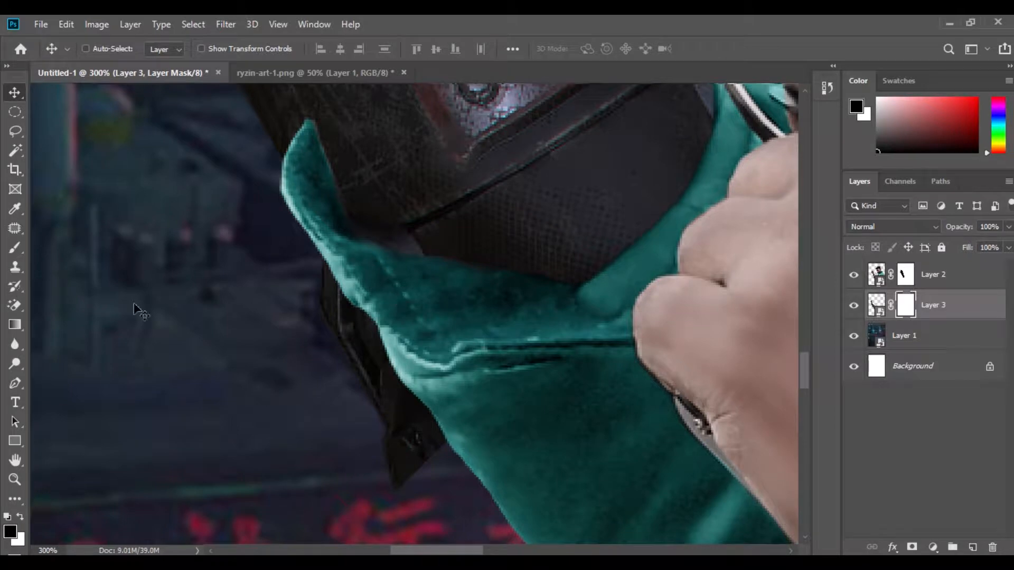
pyautogui.click(15, 249)
pyautogui.moveTo(249, 276)
pyautogui.mouseDown()
pyautogui.moveTo(306, 278)
pyautogui.moveTo(384, 400)
pyautogui.moveTo(418, 482)
pyautogui.mouseUp()
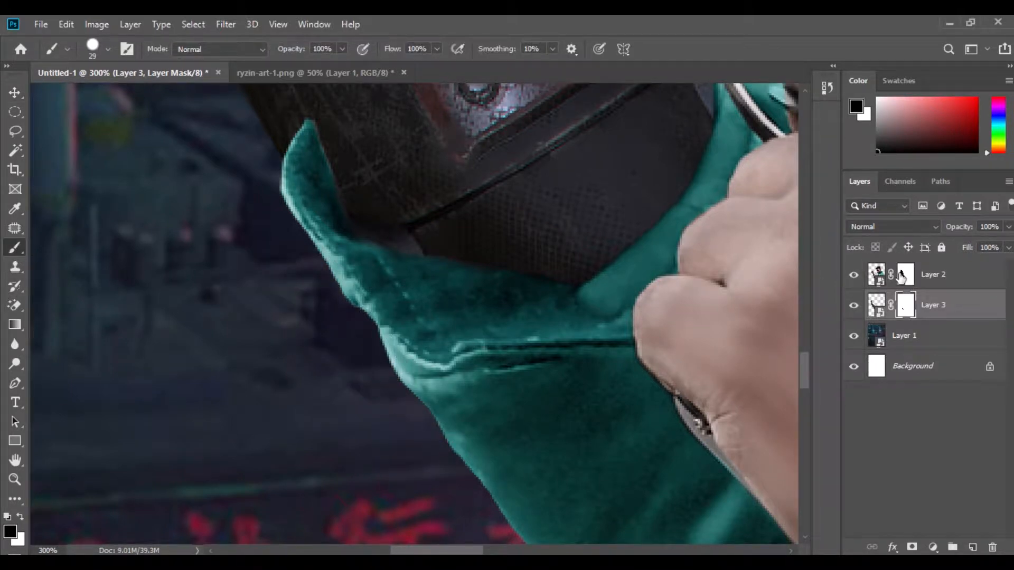
# - Paint out the pointed tip of the sleeve cuff on Layer 2's mask with the 29 px brush
pyautogui.click(901, 275)
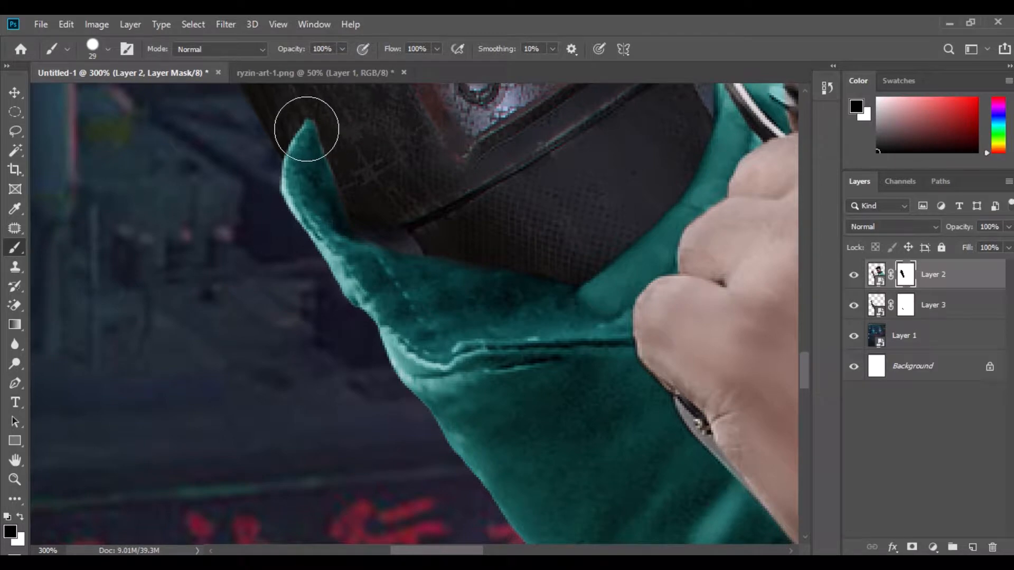
pyautogui.moveTo(307, 129); pyautogui.dragTo(354, 188)
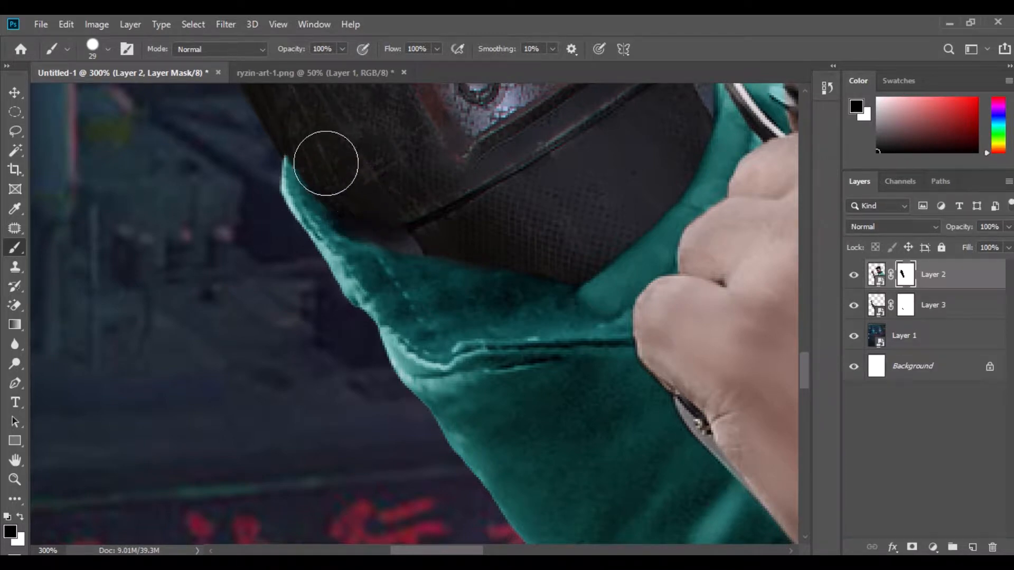
pyautogui.moveTo(460, 213); pyautogui.dragTo(431, 297)
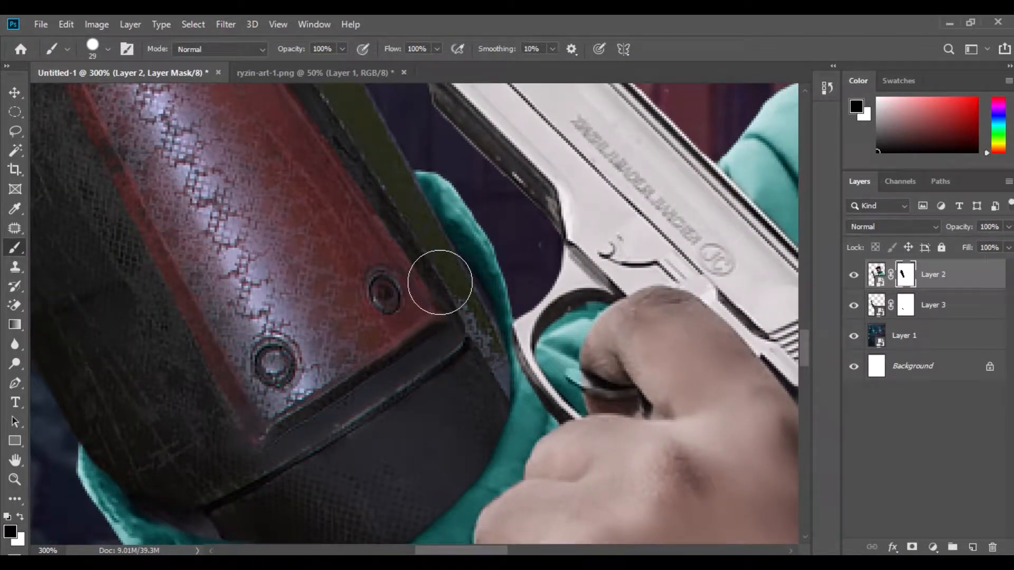
pyautogui.hotkey('ctrl', '-')
pyautogui.hotkey('ctrl', '-')
pyautogui.hotkey('ctrl', '-')
pyautogui.hotkey('ctrl', '-')
pyautogui.hotkey('ctrl', '-')
pyautogui.hotkey('ctrl', '-')
pyautogui.hotkey('ctrl', '-')
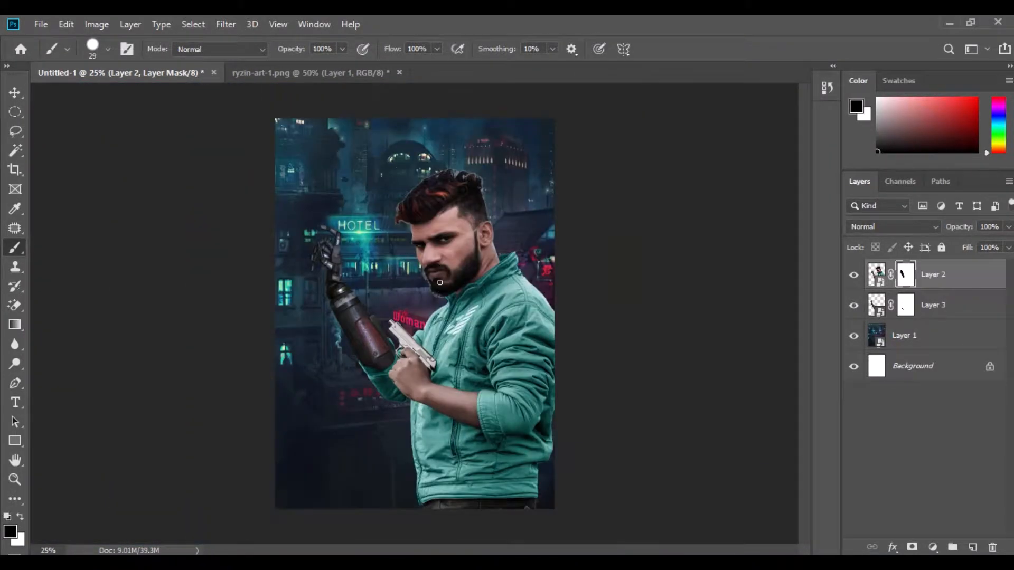
# - Nudge the robotic arm slightly upward in the sleeve opening
pyautogui.press('v')
pyautogui.hotkey('ctrl', '+')
pyautogui.hotkey('ctrl', '+')
pyautogui.moveTo(313, 351); pyautogui.dragTo(316, 343)
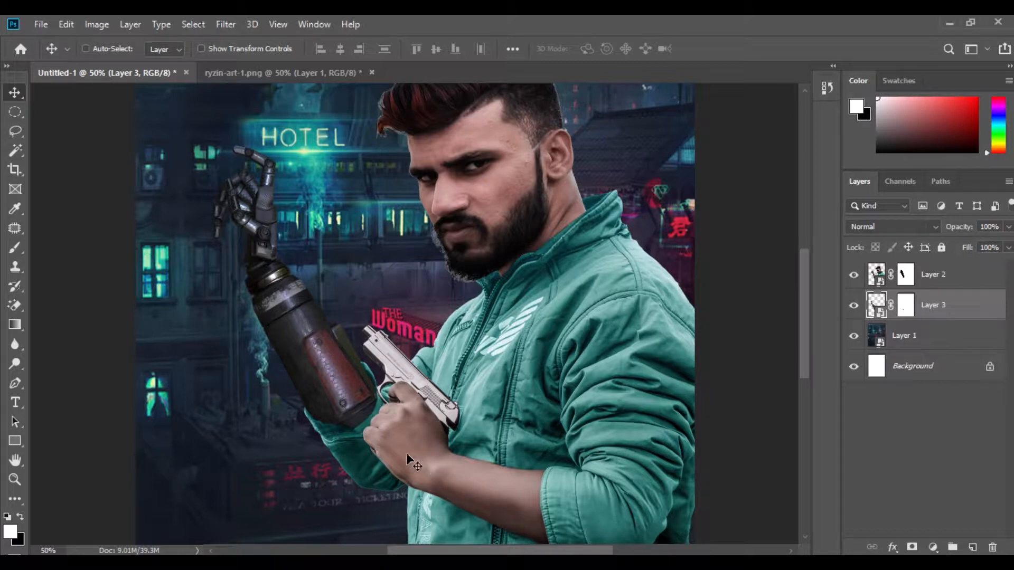
# - Shade the robotic arm's lower end in black on a new layer within the arm's selection, using a soft 84 px brush at 27% opacity
pyautogui.keyDown('ctrl'); pyautogui.click(876, 305); pyautogui.keyUp('ctrl')
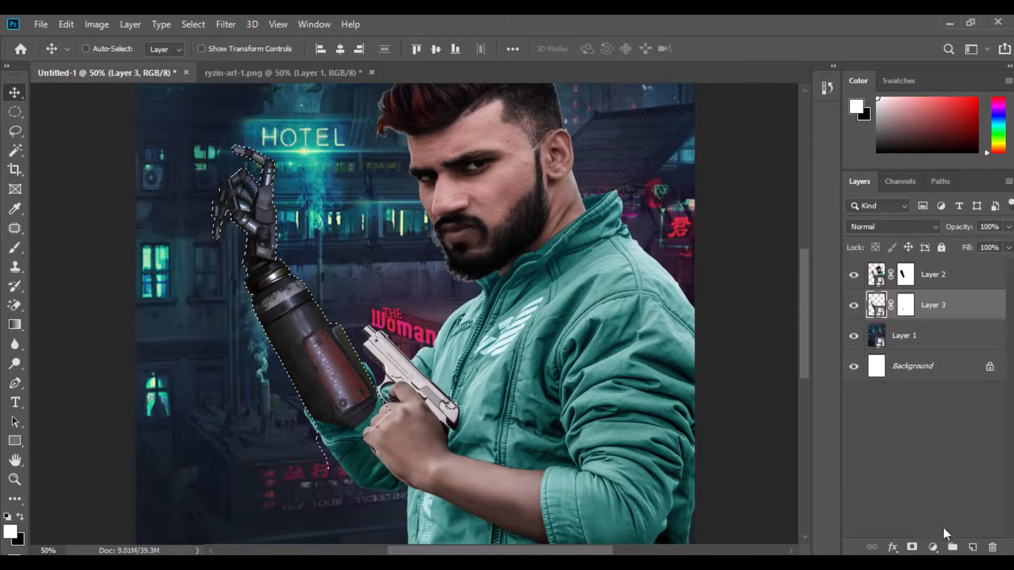
pyautogui.click(972, 547)
pyautogui.click(15, 247)
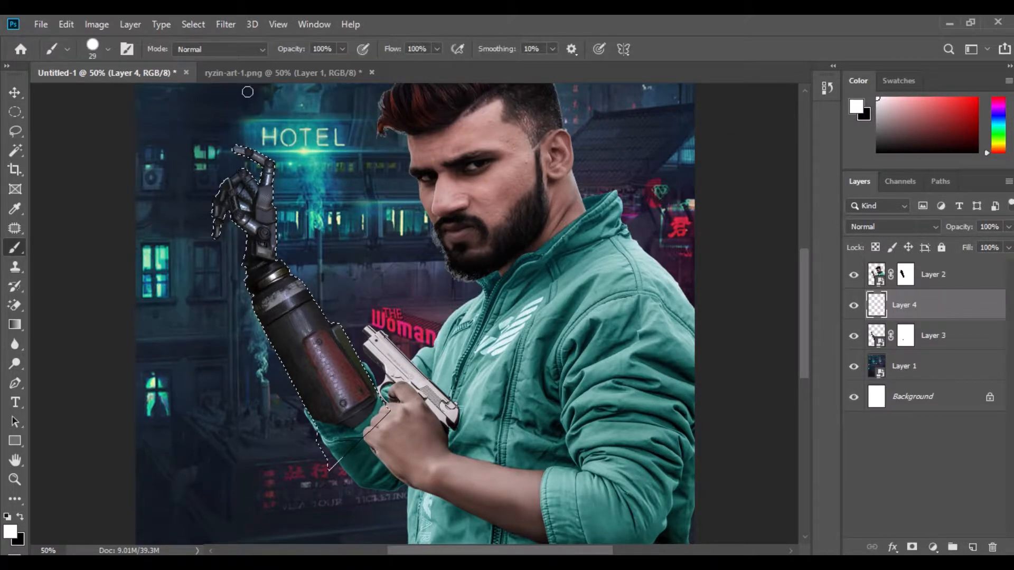
pyautogui.click(342, 50)
pyautogui.click(293, 66)
pyautogui.rightClick(416, 347)
pyautogui.moveTo(590, 384); pyautogui.dragTo(496, 383)
pyautogui.moveTo(511, 346); pyautogui.dragTo(535, 347)
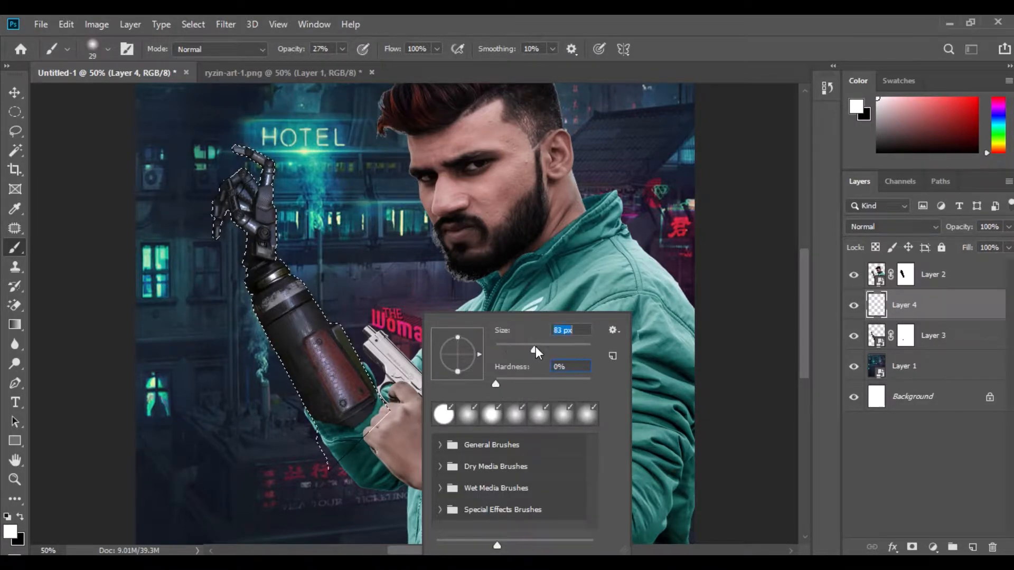
pyautogui.press('Return')
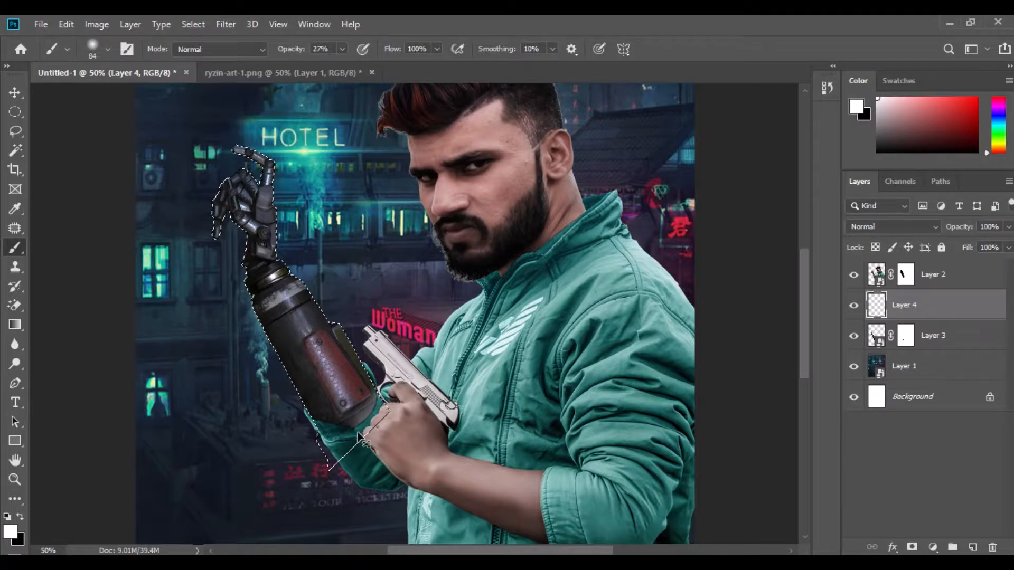
pyautogui.press('x')
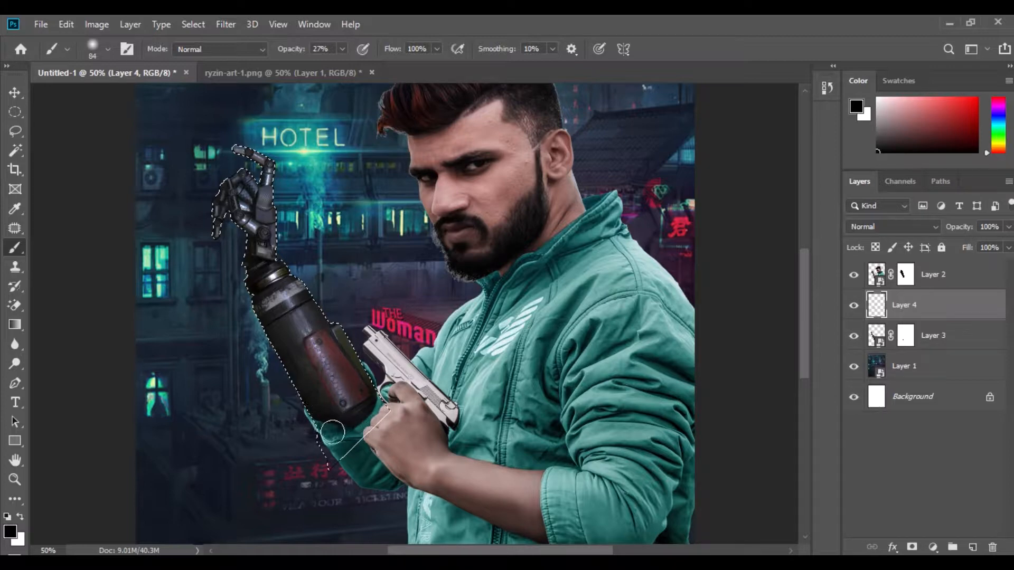
# - Shade the sleeve around the robotic arm in black on a new layer above Layer 2, limited to the model's outline, and deselect
pyautogui.keyDown('ctrl'); pyautogui.click(880, 273); pyautogui.keyUp('ctrl')
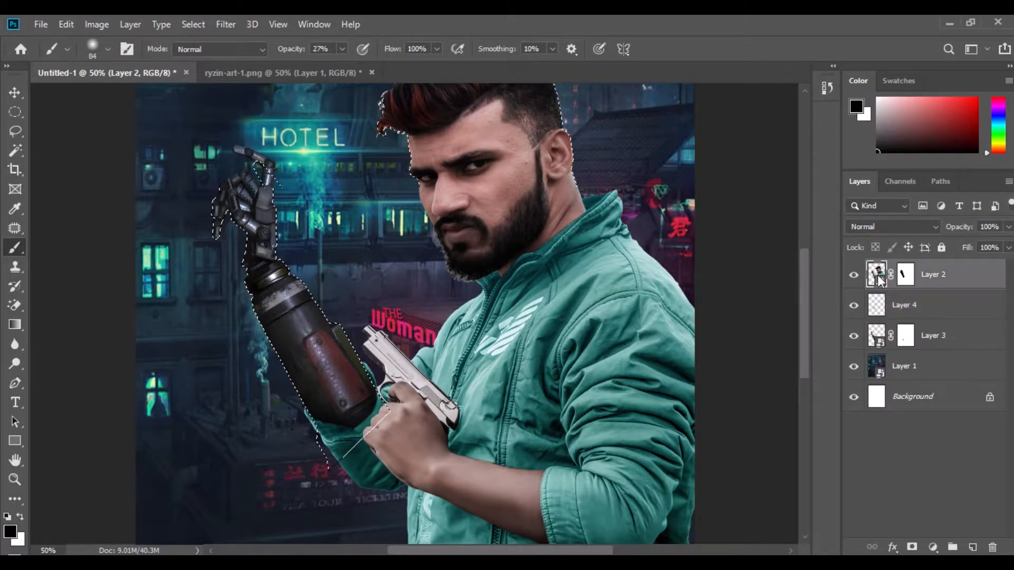
pyautogui.click(972, 547)
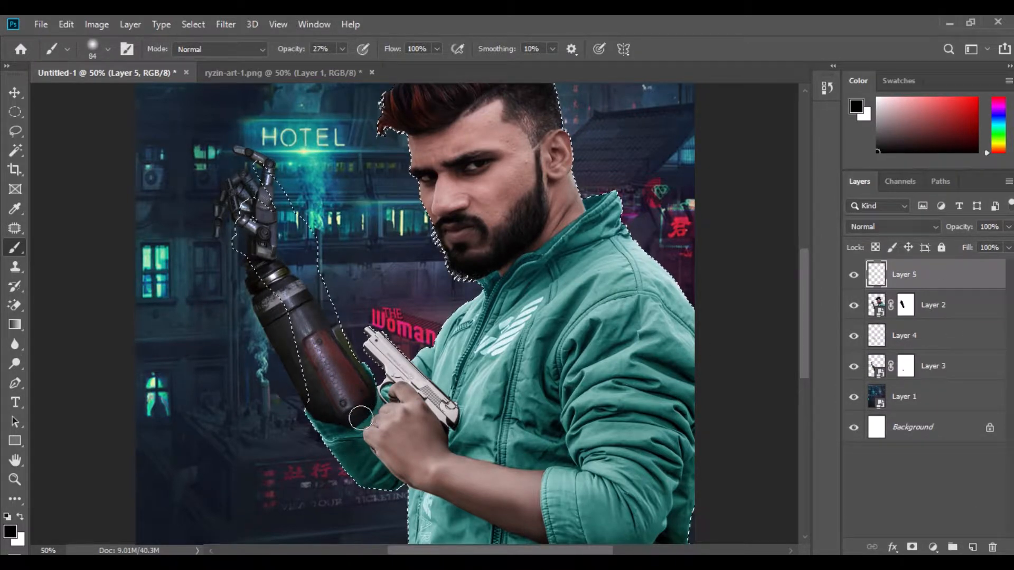
pyautogui.click(14, 90)
pyautogui.click(193, 24)
pyautogui.click(203, 56)
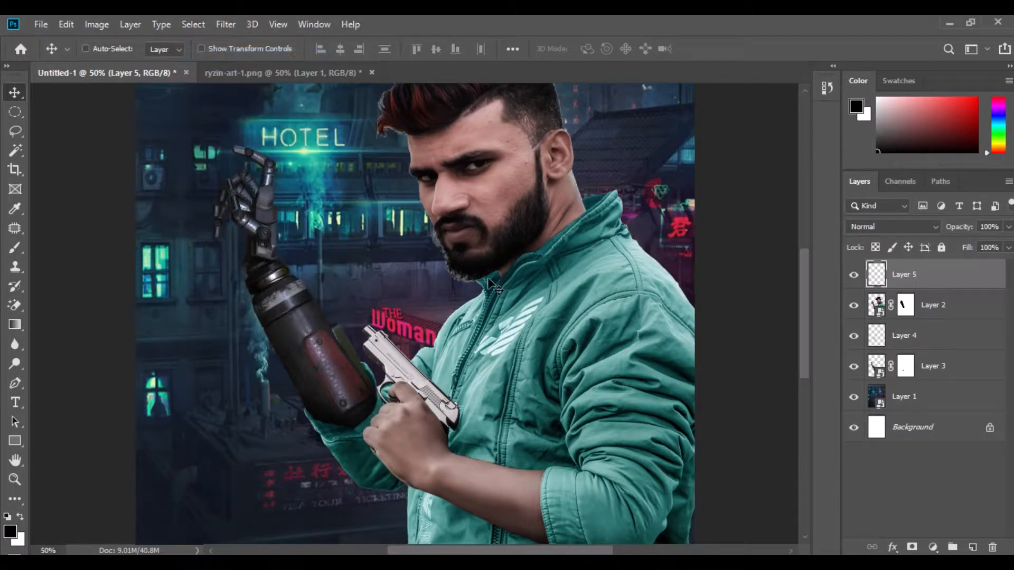
pyautogui.hotkey('ctrl', '-')
pyautogui.hotkey('ctrl', '-')
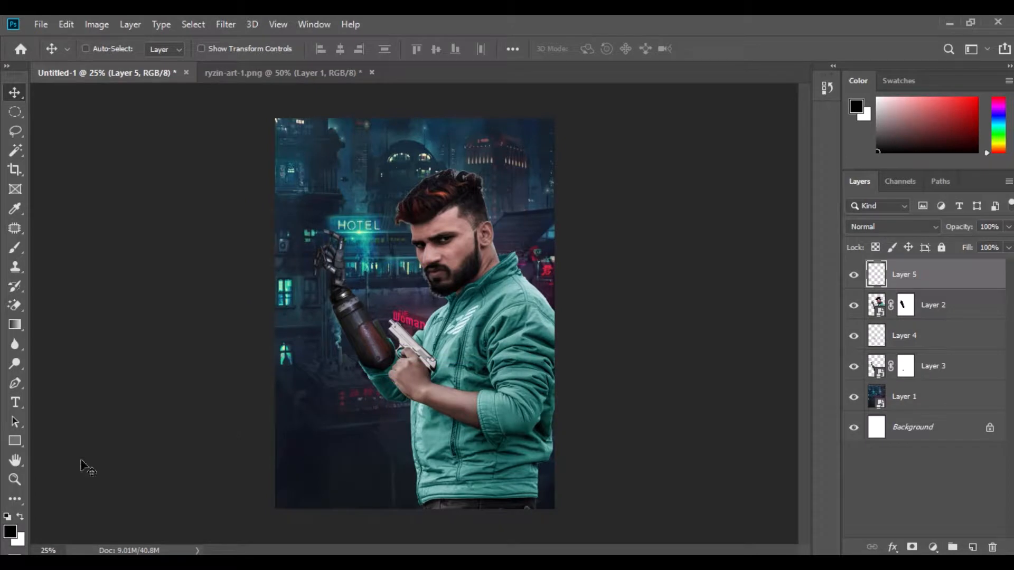
# - Set the foreground colour to teal #25968b
pyautogui.click(12, 532)
pyautogui.write('25968b')
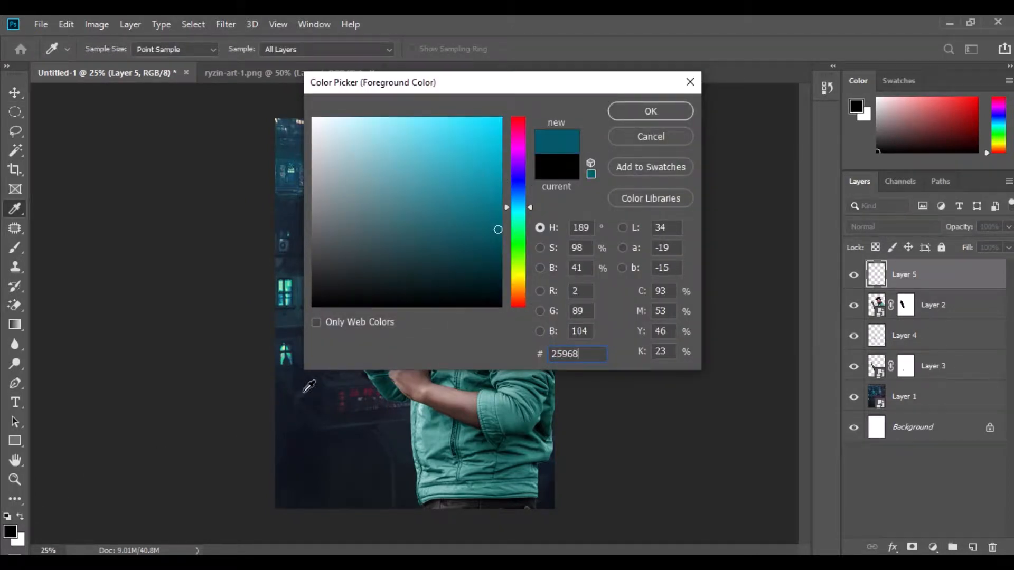
pyautogui.click(645, 115)
pyautogui.press('v')
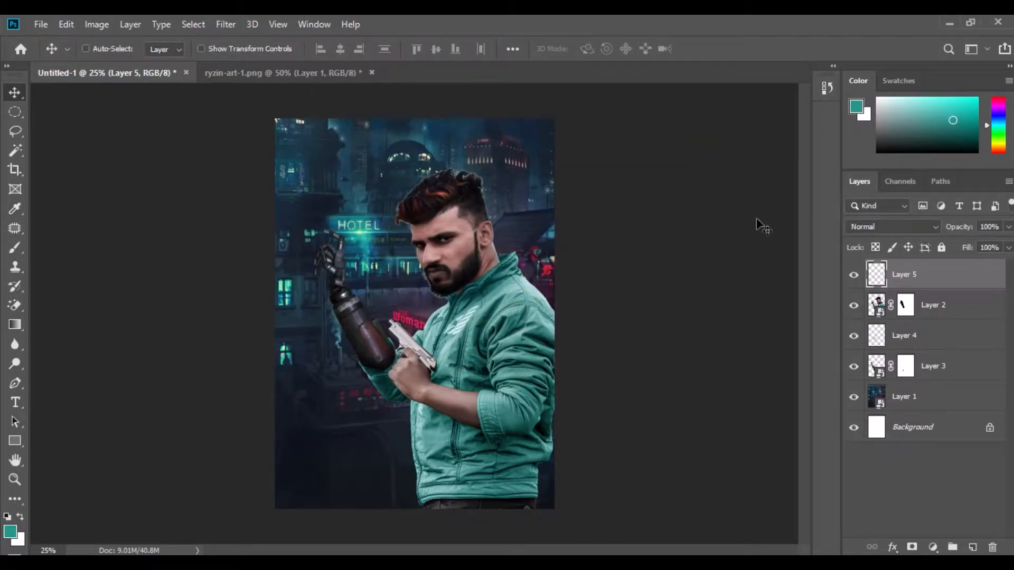
# - Add a new layer on top with Color blend mode and load the model's outline as a selection
pyautogui.click(973, 546)
pyautogui.click(892, 226)
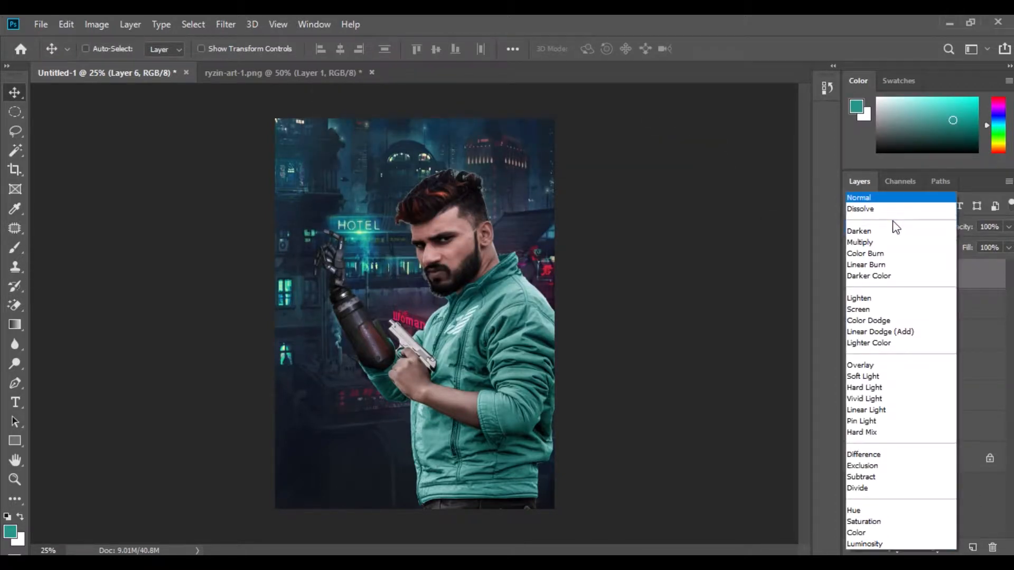
pyautogui.click(878, 533)
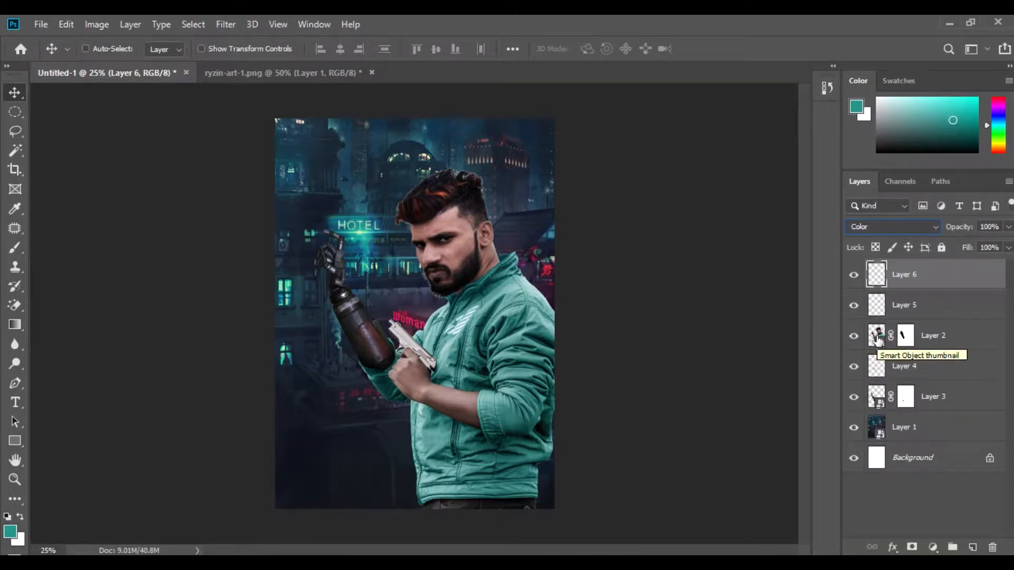
pyautogui.press('ctrl')
pyautogui.keyDown('ctrl'); pyautogui.click(875, 339); pyautogui.keyUp('ctrl')
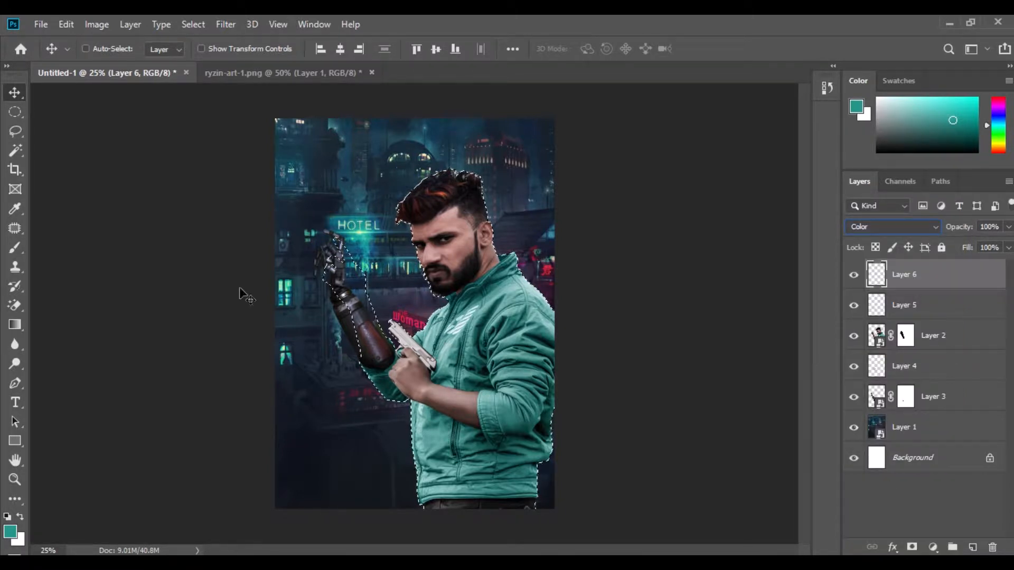
# - Paint teal over the selected model on Layer 6 with a soft 400 px brush at 27% opacity
pyautogui.click(15, 247)
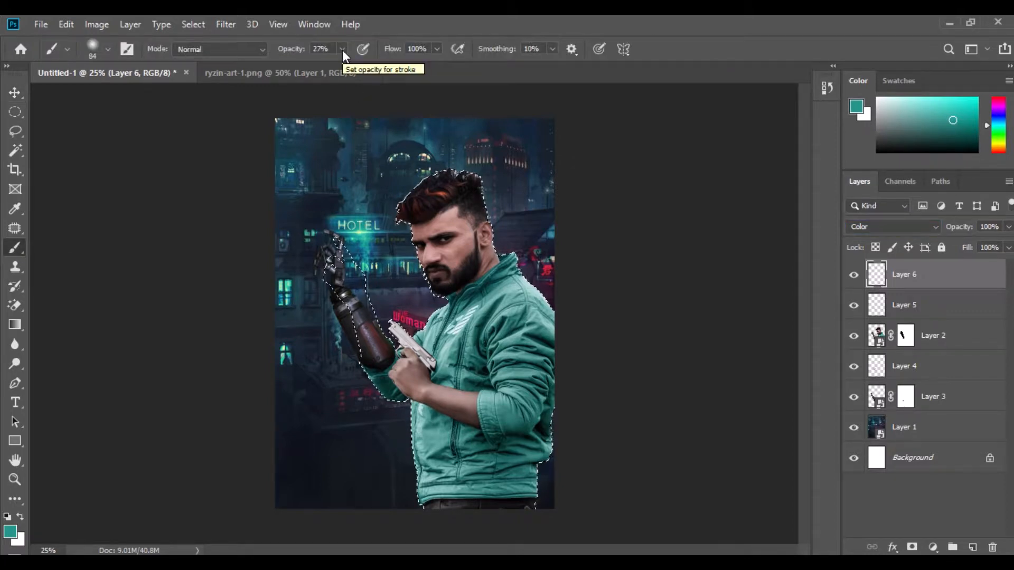
pyautogui.press(']')
pyautogui.press(']')
pyautogui.press(']')
pyautogui.press(']')
pyautogui.press(']')
pyautogui.press(']')
pyautogui.press(']')
pyautogui.press(']')
pyautogui.press(']')
pyautogui.press(']')
pyautogui.moveTo(517, 384)
pyautogui.mouseDown()
pyautogui.moveTo(429, 400)
pyautogui.moveTo(396, 370)
pyautogui.moveTo(337, 270)
pyautogui.moveTo(412, 428)
pyautogui.moveTo(465, 495)
pyautogui.mouseUp()
pyautogui.moveTo(516, 417); pyautogui.dragTo(520, 422)
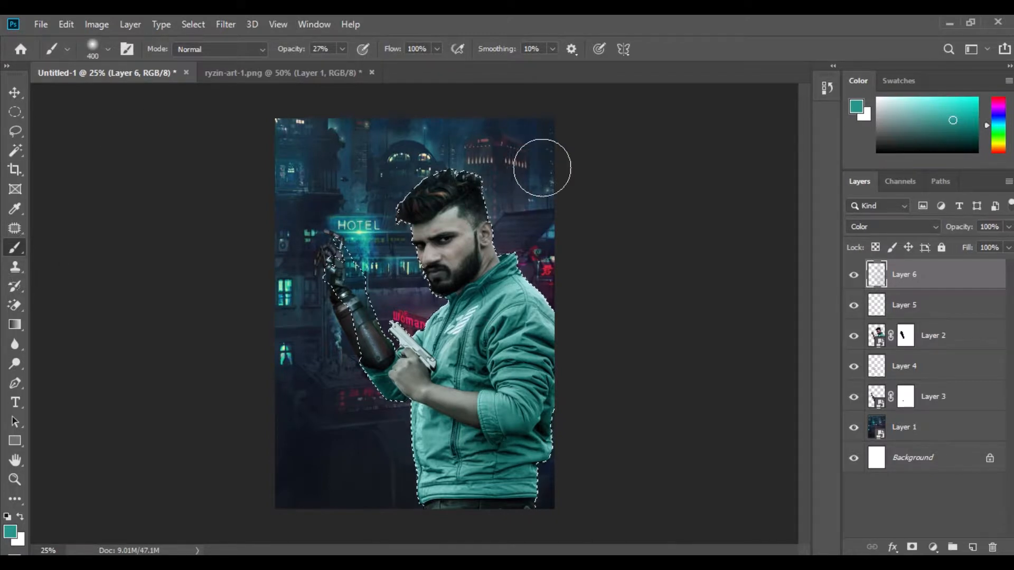
# - Clear the selection and set Layer 6's opacity to 50%
pyautogui.click(15, 93)
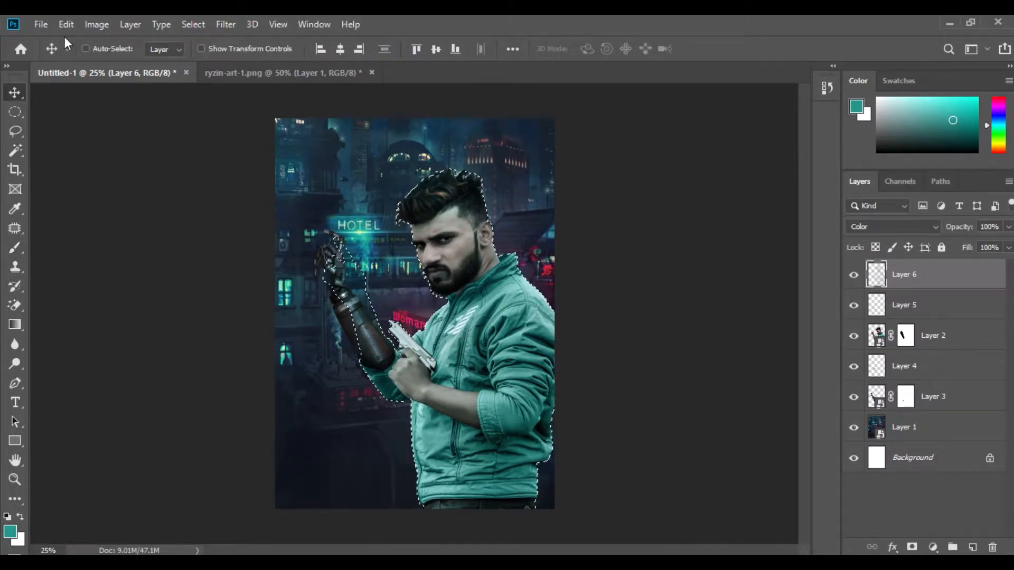
pyautogui.click(195, 25)
pyautogui.click(204, 52)
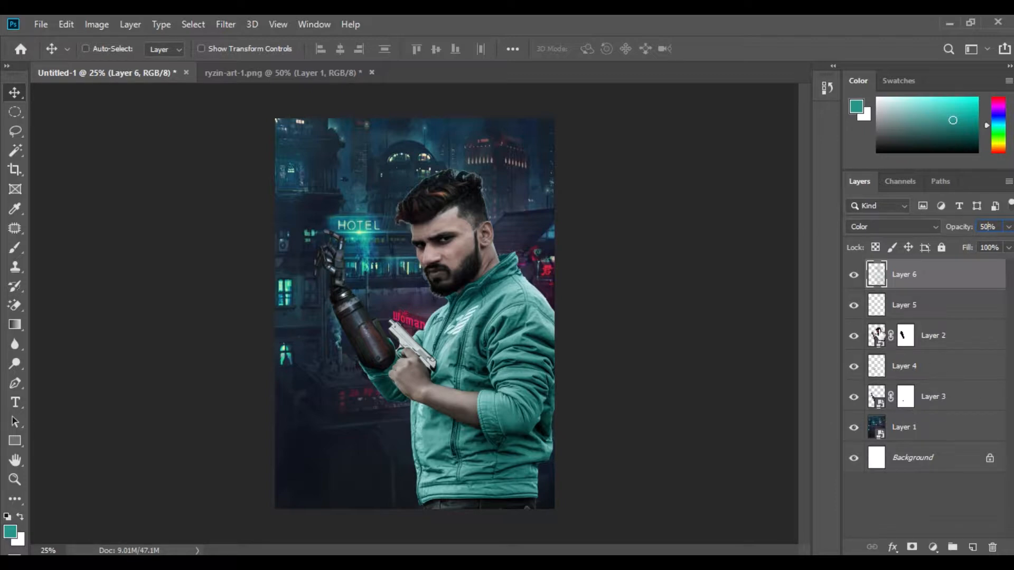
# - Adjust the model's Layer 2 in the Camera Raw Filter with Highlights +15, Shadows +22, Blacks -18 and Clarity +18
pyautogui.click(878, 333)
pyautogui.click(231, 25)
pyautogui.click(249, 110)
pyautogui.moveTo(880, 422); pyautogui.dragTo(892, 422)
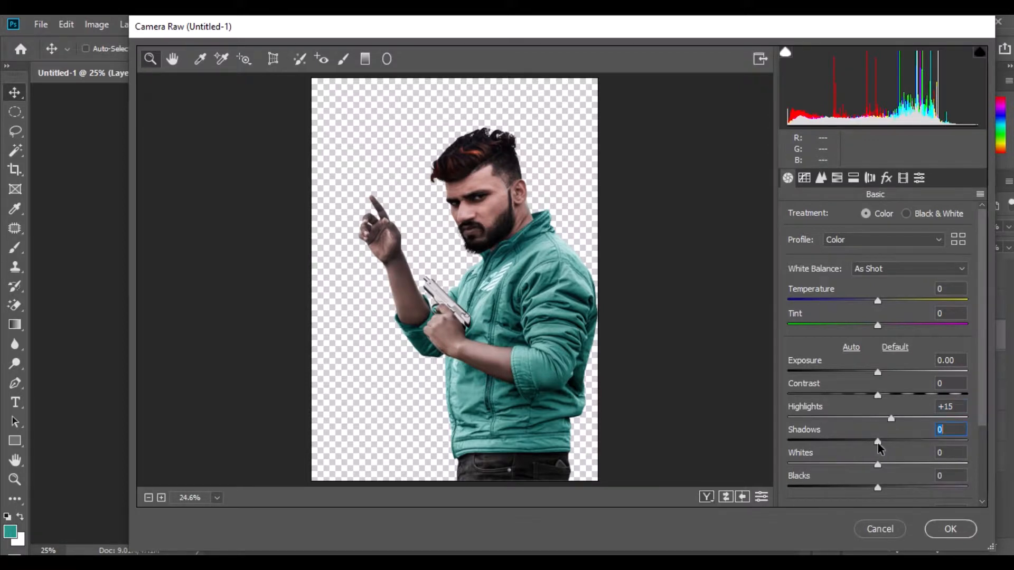
pyautogui.moveTo(878, 442); pyautogui.dragTo(896, 442)
pyautogui.moveTo(877, 487); pyautogui.dragTo(860, 489)
pyautogui.scroll(-4, 874, 470)
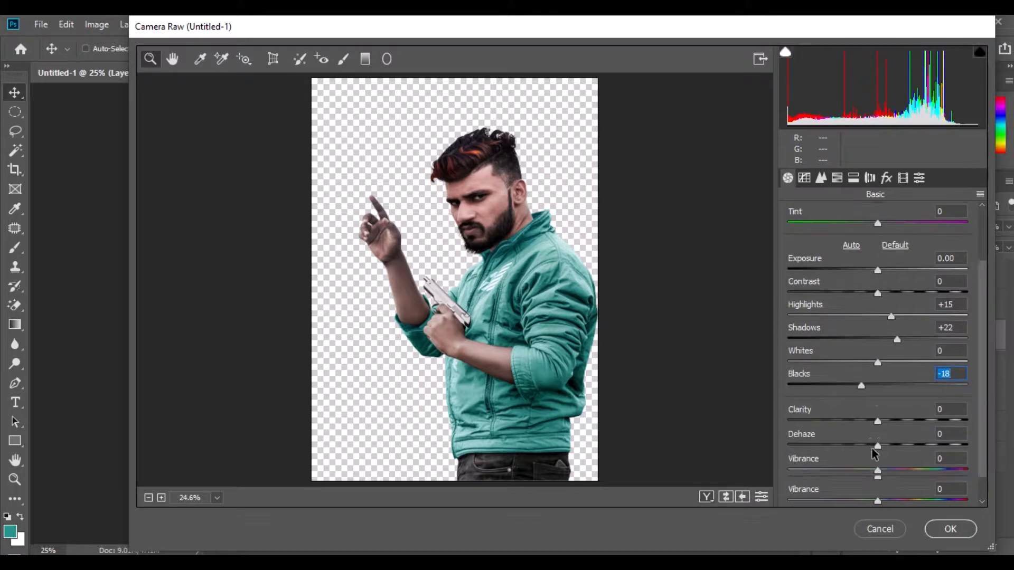
pyautogui.moveTo(877, 422); pyautogui.dragTo(893, 422)
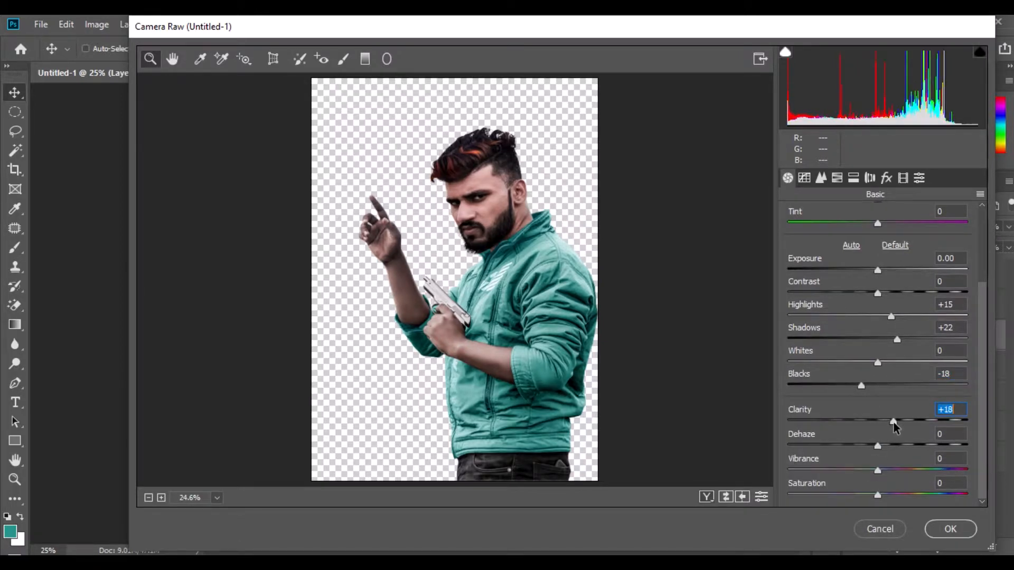
# - Lower the Oranges saturation to -25 in the HSL adjustments and apply the Camera Raw Filter to Layer 2
pyautogui.click(837, 178)
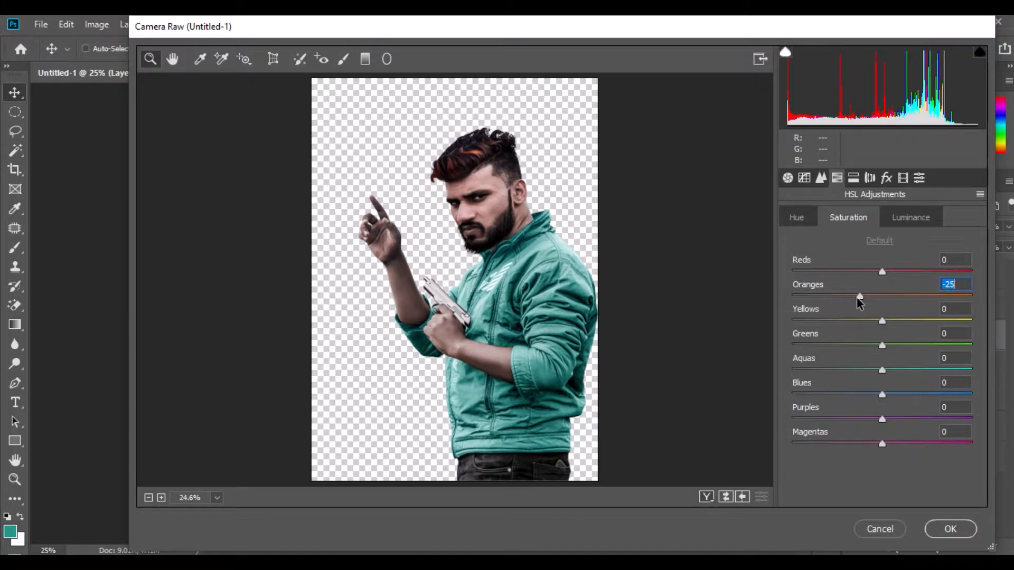
pyautogui.click(950, 529)
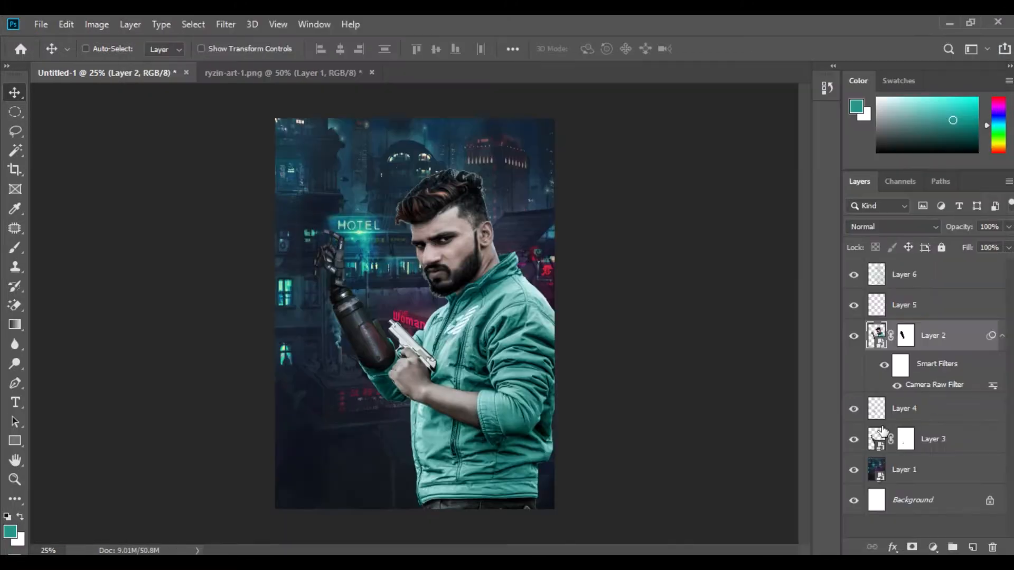
# - Add a new layer above Layer 1 with Screen blend mode and set the foreground colour to #3dc3a0
pyautogui.click(934, 476)
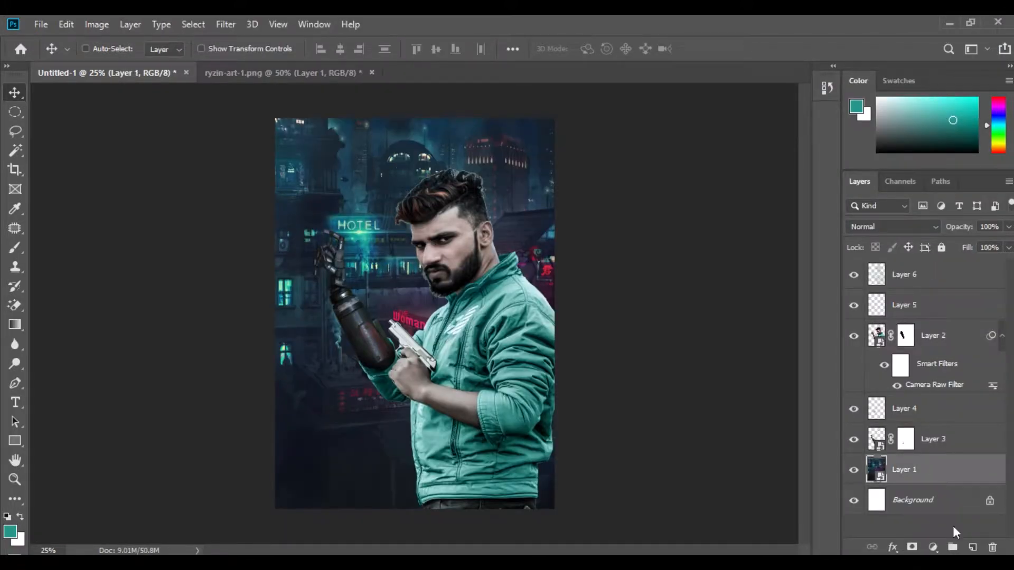
pyautogui.click(974, 548)
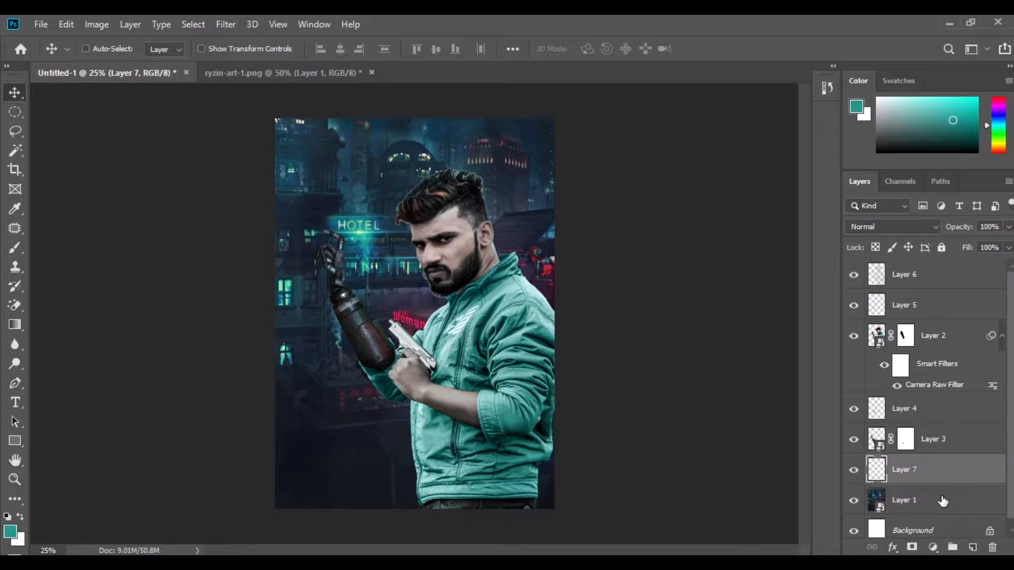
pyautogui.click(10, 531)
pyautogui.write('3dc')
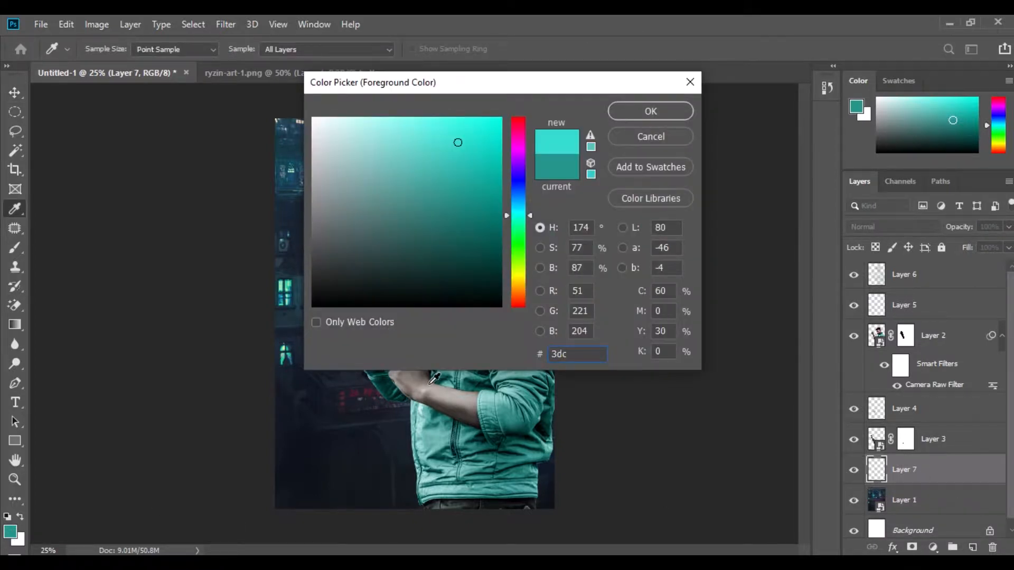
pyautogui.write('3a0')
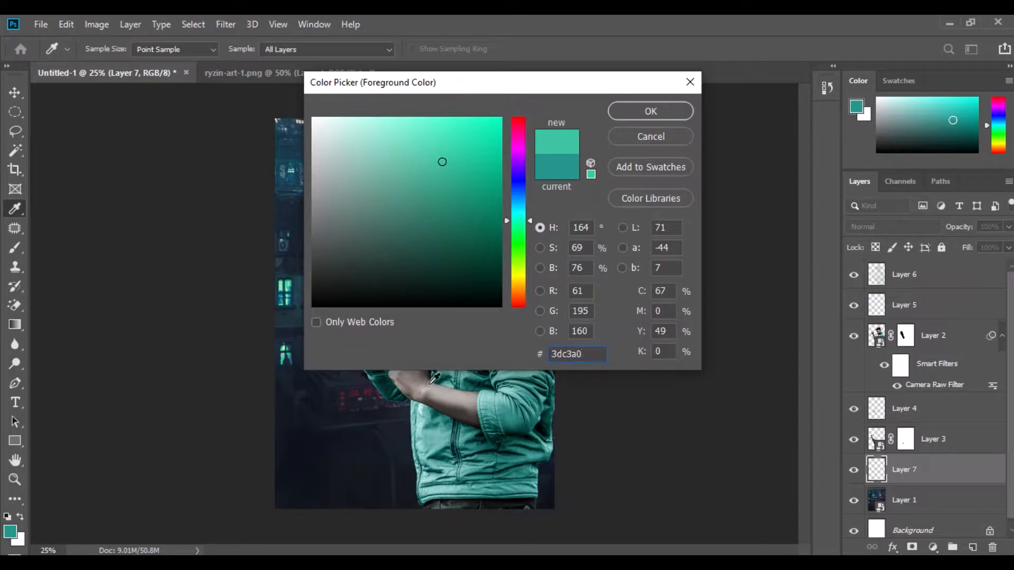
pyautogui.press('Return')
pyautogui.press('v')
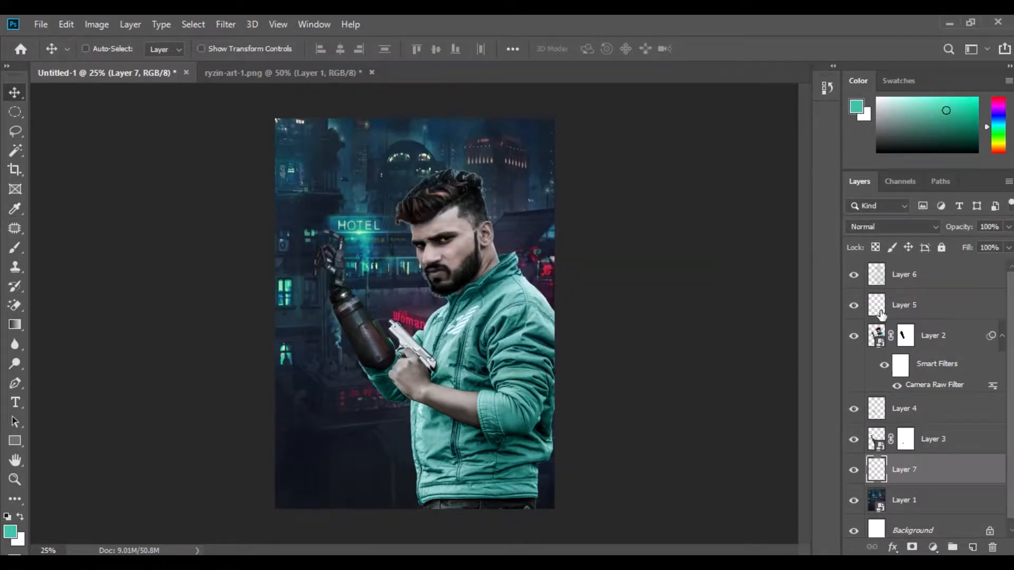
pyautogui.click(880, 233)
pyautogui.click(874, 308)
# - Paint teal glow on Layer 7 around the HOTEL sign, the upper sky and the lower background with a soft 900 px brush at 27% opacity
pyautogui.click(12, 248)
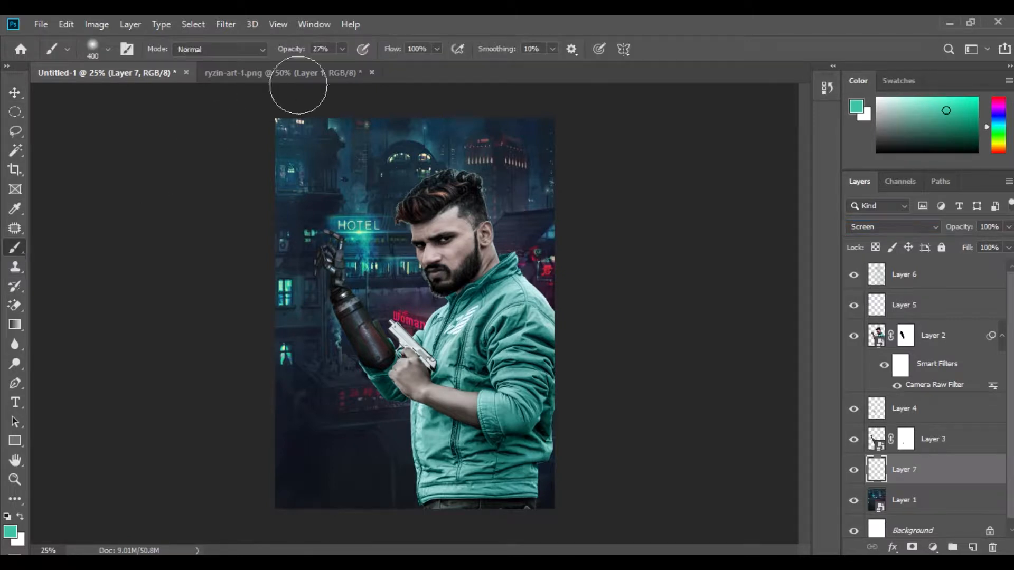
pyautogui.press(']')
pyautogui.press(']')
pyautogui.press(']')
pyautogui.press(']')
pyautogui.press(']')
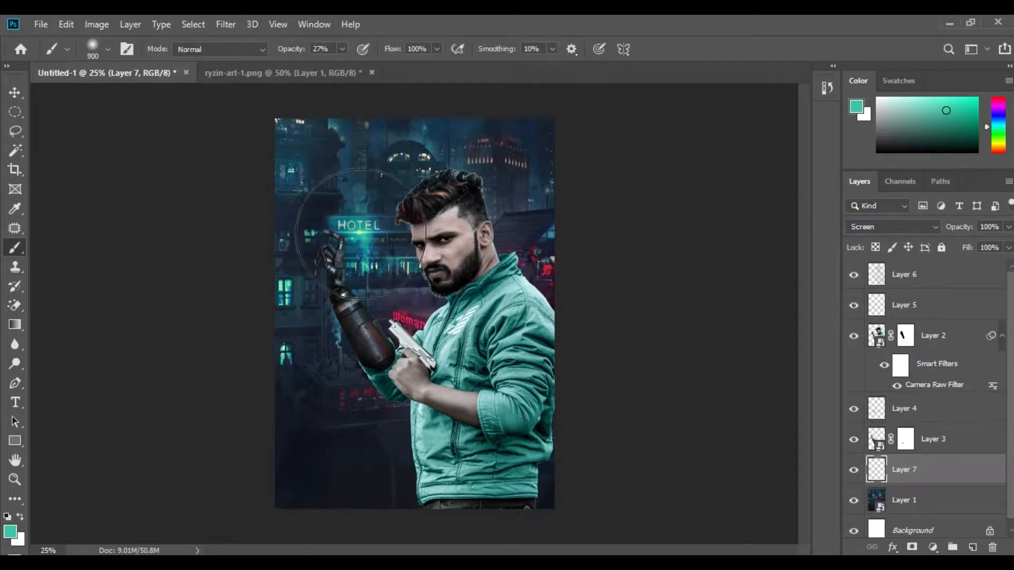
pyautogui.click(367, 244)
pyautogui.click(344, 195)
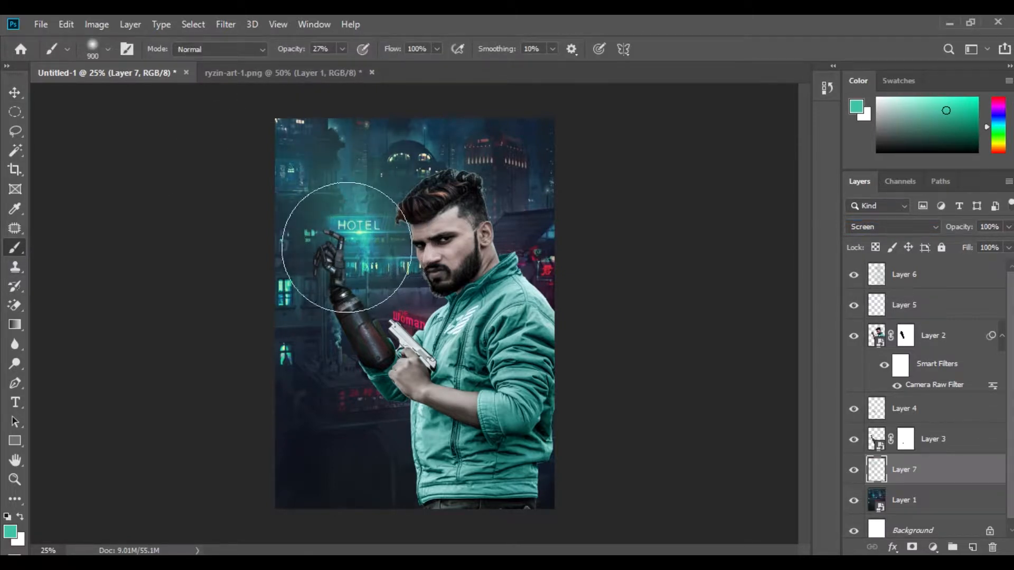
pyautogui.click(328, 291)
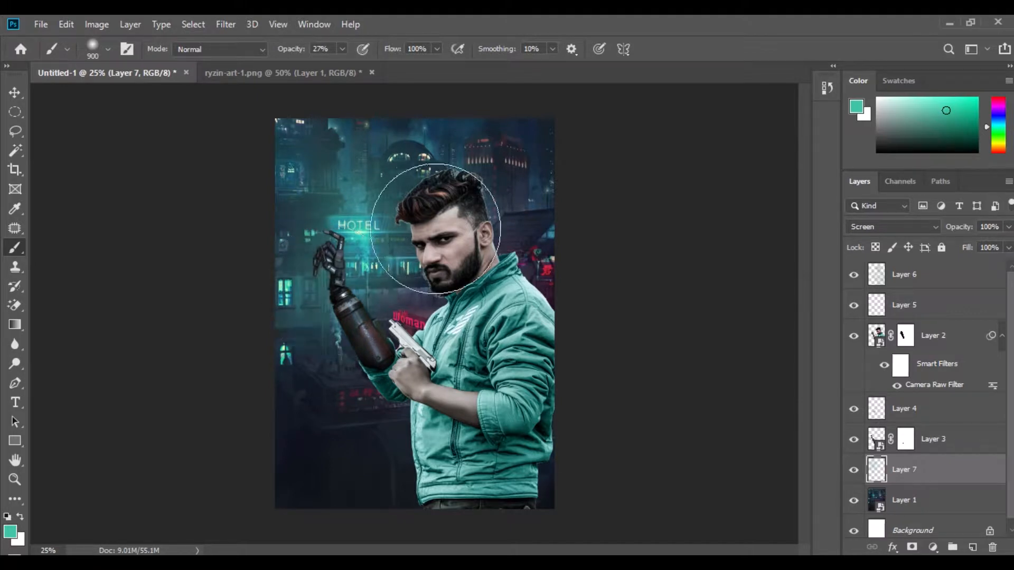
pyautogui.click(530, 177)
pyautogui.click(408, 452)
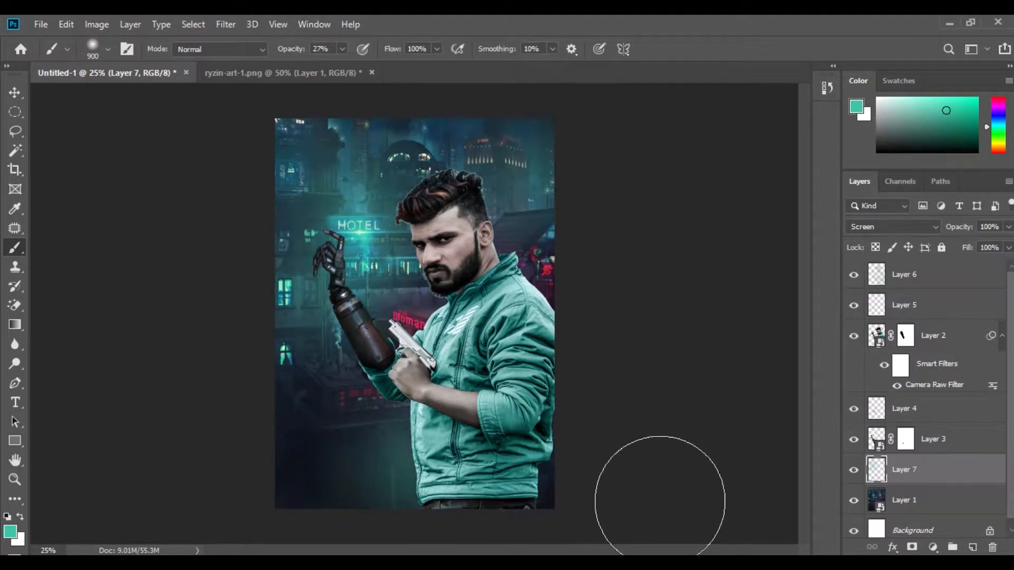
pyautogui.click(373, 237)
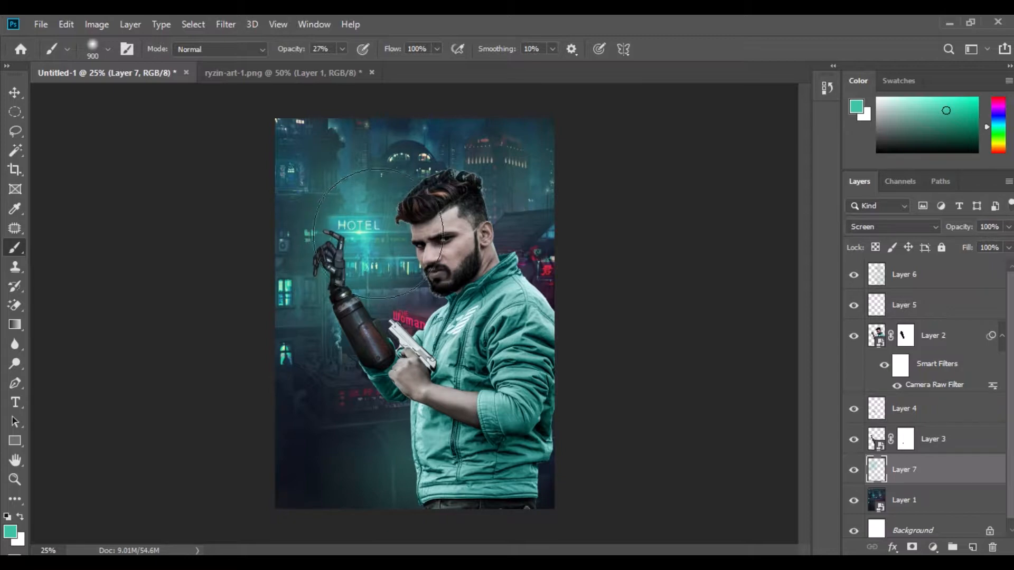
pyautogui.click(407, 202)
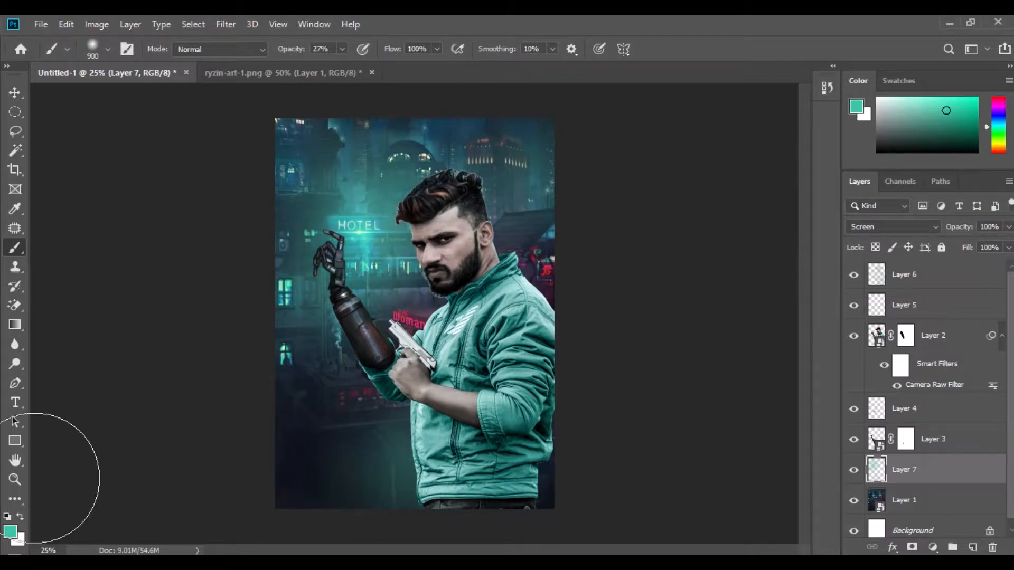
# - Set the foreground colour to pink #f9506b for the brush
pyautogui.click(10, 532)
pyautogui.write('f')
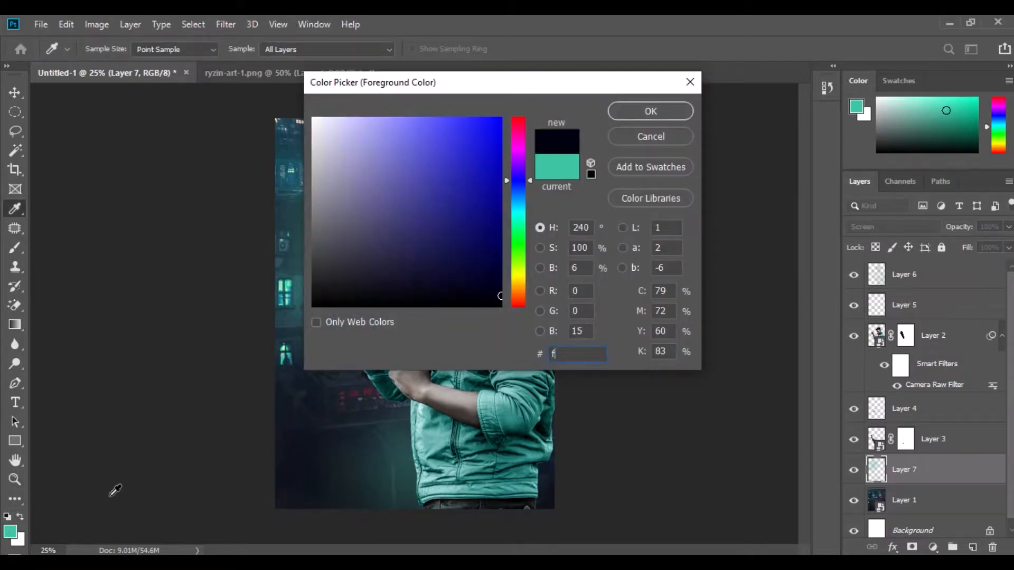
pyautogui.write('95')
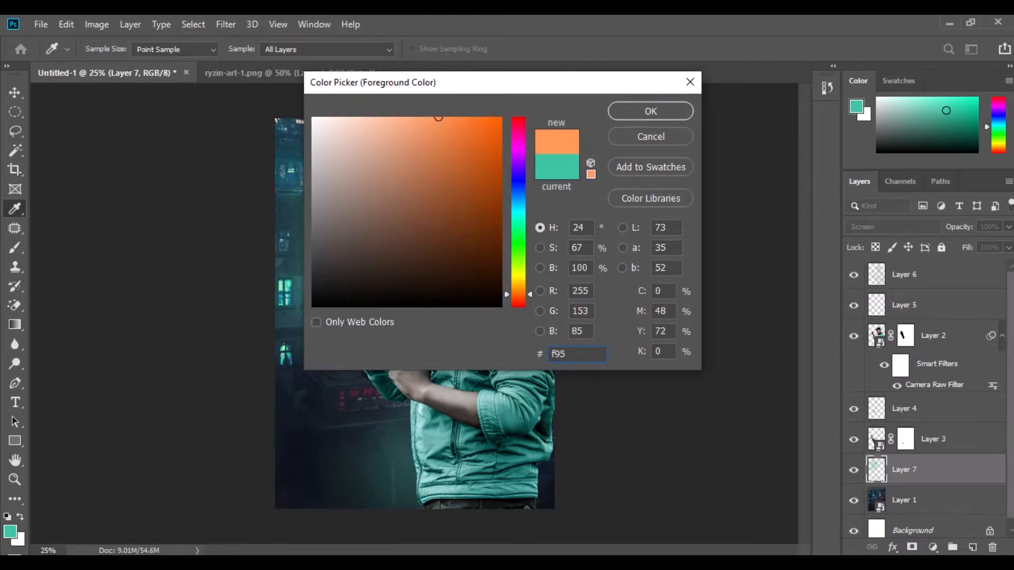
pyautogui.write('06b')
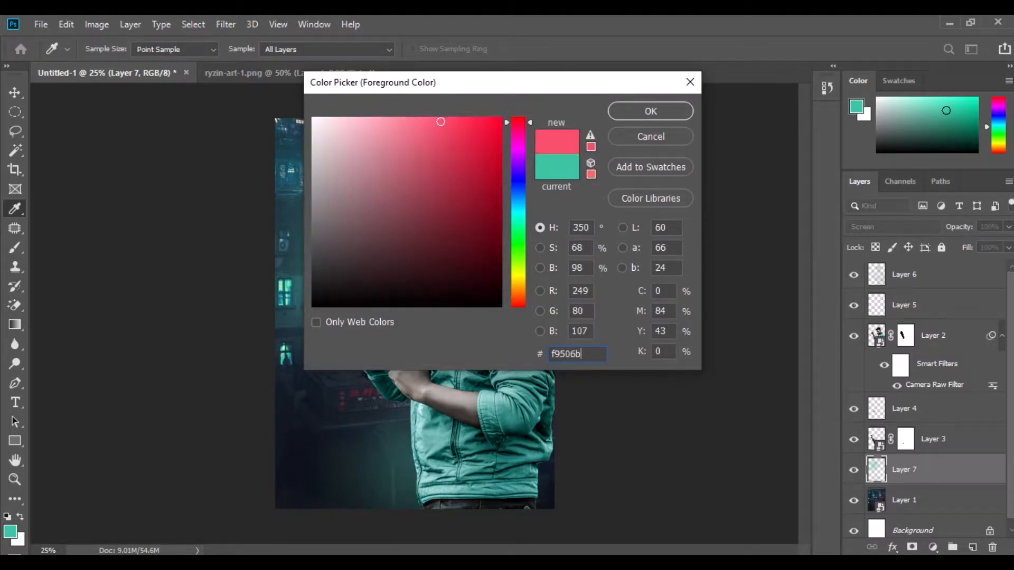
pyautogui.click(643, 114)
pyautogui.press('b')
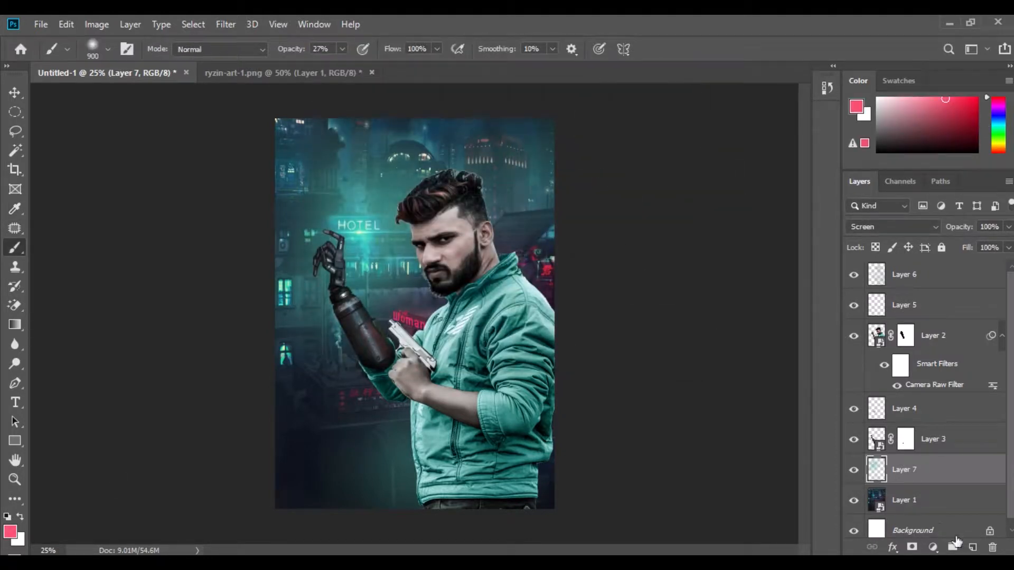
# - Add a new layer above Layer 7 and set its blend mode to Screen
pyautogui.click(972, 548)
pyautogui.click(876, 226)
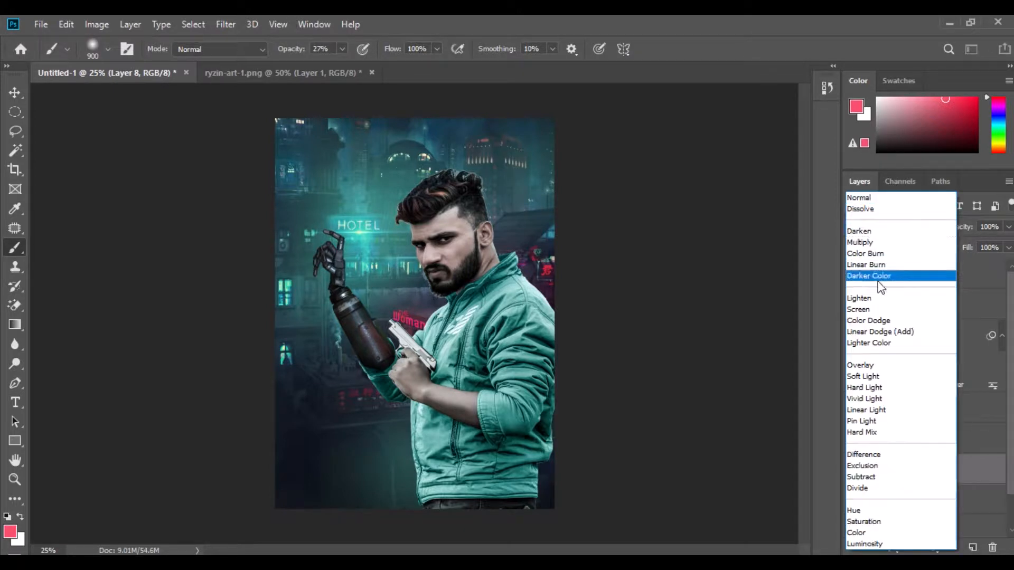
pyautogui.click(873, 307)
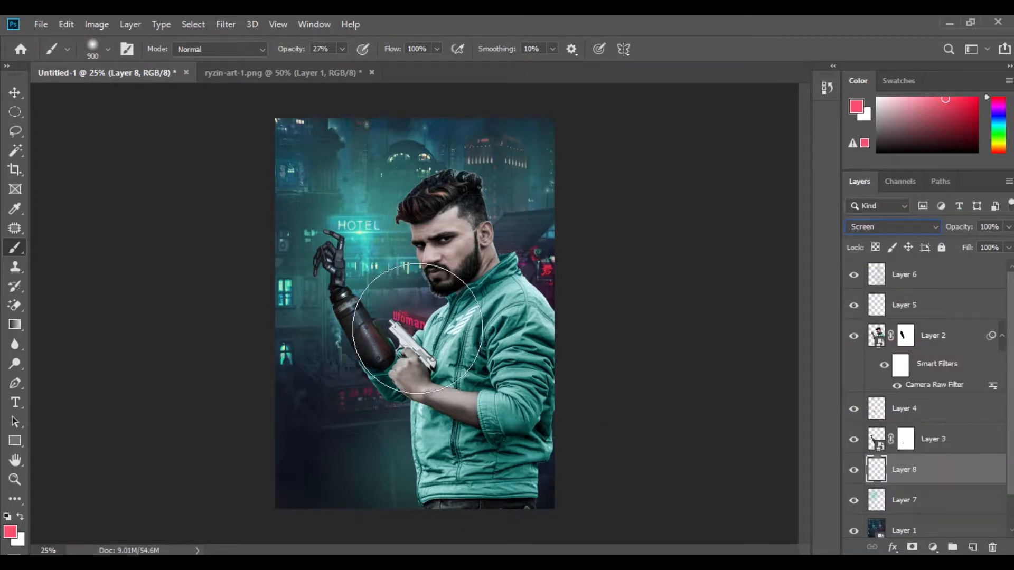
# - Paint pink glow on Layer 8 around the red neon signs on both sides of the model with a soft 600 px brush
pyautogui.press('[')
pyautogui.press('[')
pyautogui.press('[')
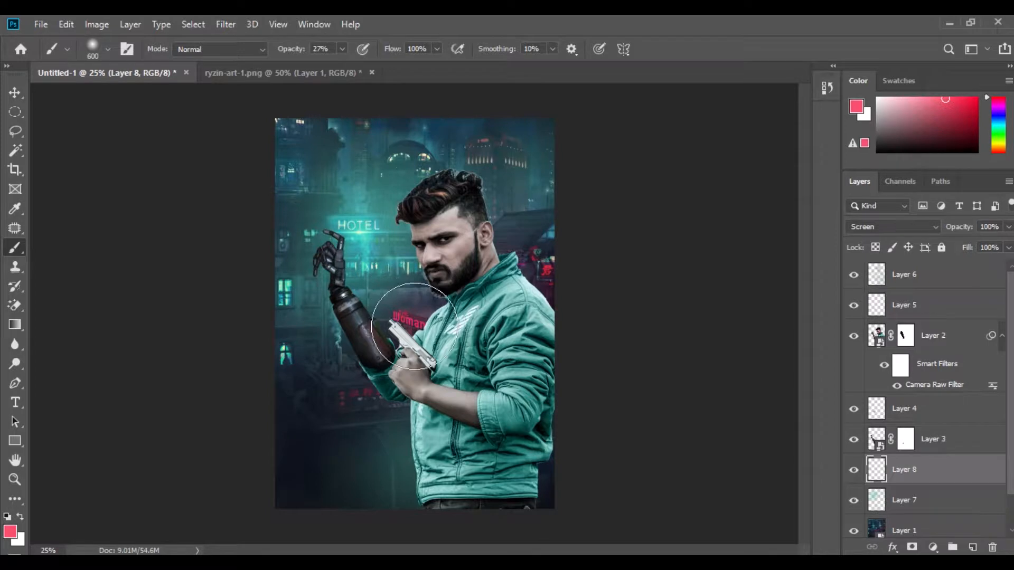
pyautogui.click(414, 322)
pyautogui.click(396, 316)
pyautogui.click(361, 397)
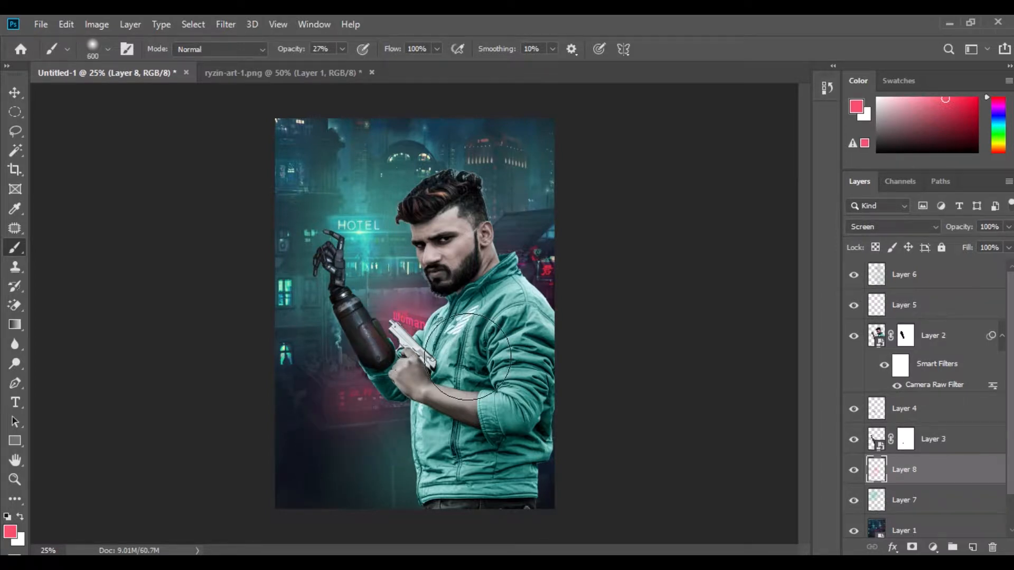
pyautogui.click(534, 273)
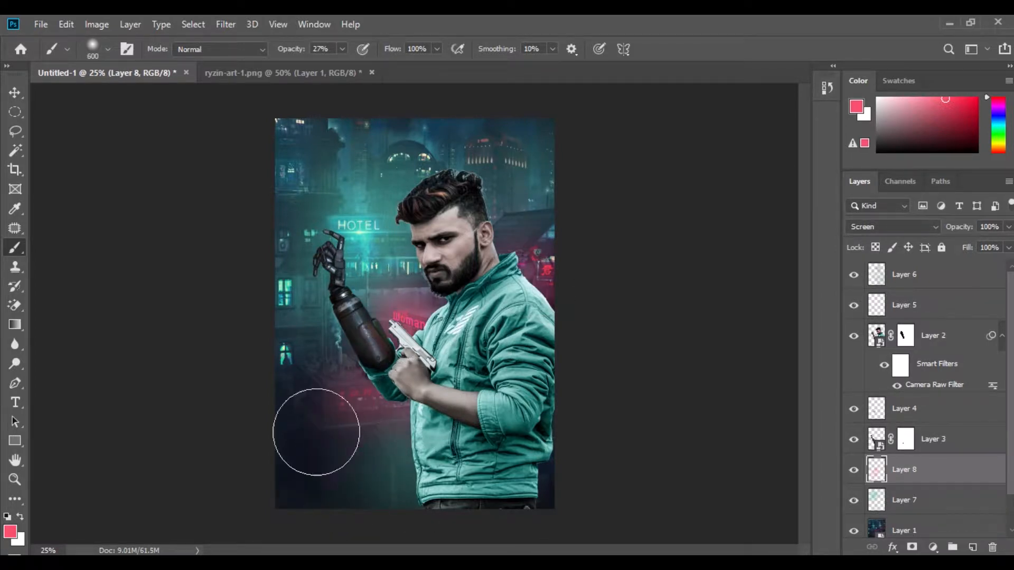
pyautogui.click(355, 331)
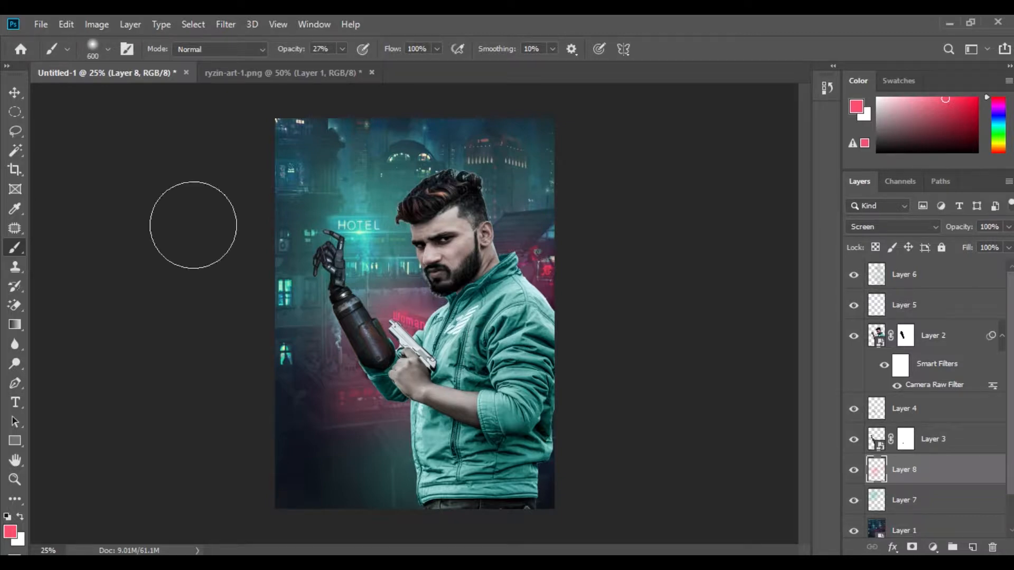
# - Switch to the Move tool and close the ryzin-art-1.png document
pyautogui.click(16, 92)
pyautogui.click(249, 73)
pyautogui.click(372, 72)
pyautogui.click(495, 231)
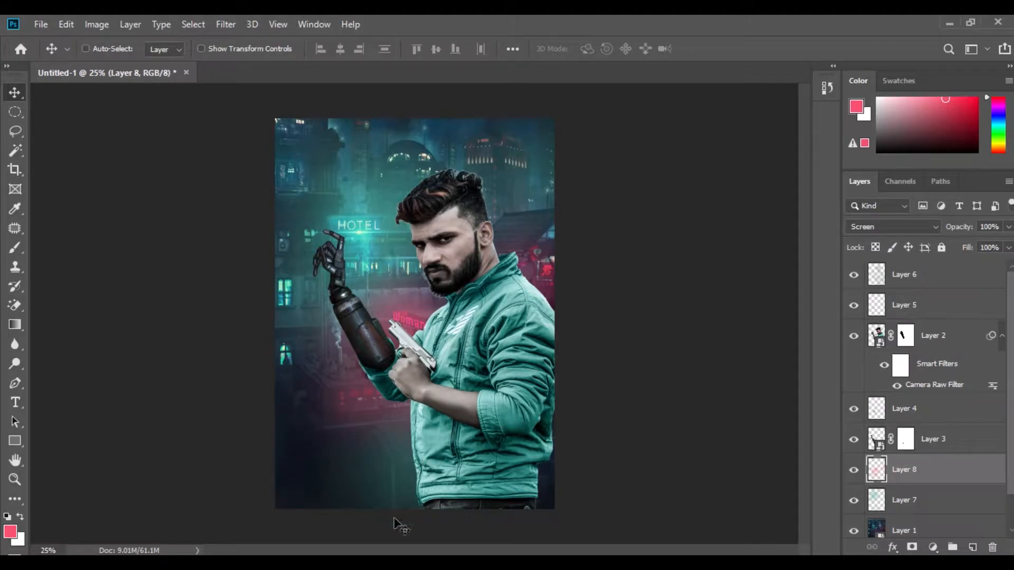
# - Open Eye-psd63727[1][1].png as a new document and convert its layer to a smart object
pyautogui.hotkey('alt', 'Tab')
pyautogui.moveTo(248, 127); pyautogui.dragTo(284, 72)
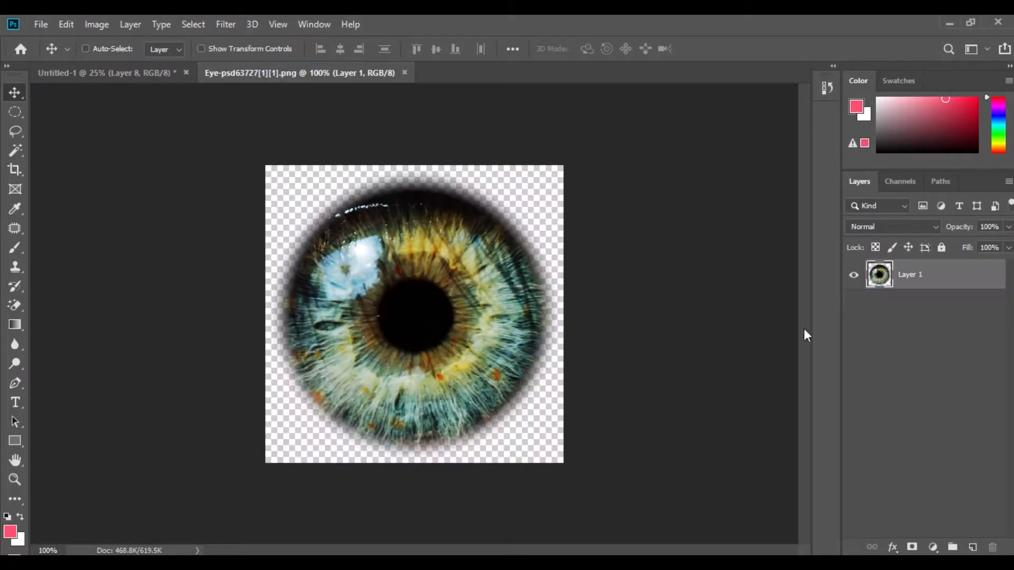
pyautogui.rightClick(897, 280)
pyautogui.click(742, 224)
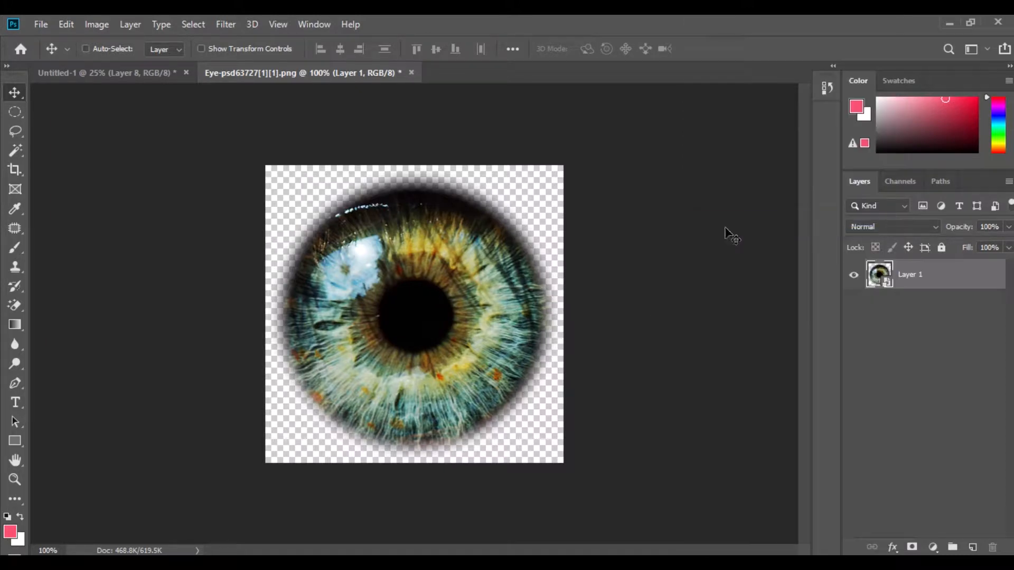
# - Bring the eye image into the Untitled-1 poster and place its layer at the top of the layer stack
pyautogui.moveTo(419, 319); pyautogui.dragTo(442, 278)
pyautogui.moveTo(925, 475); pyautogui.dragTo(906, 263)
# - Start Free Transform on Layer 9 and scale the eye image proportionally to 3%
pyautogui.click(66, 25)
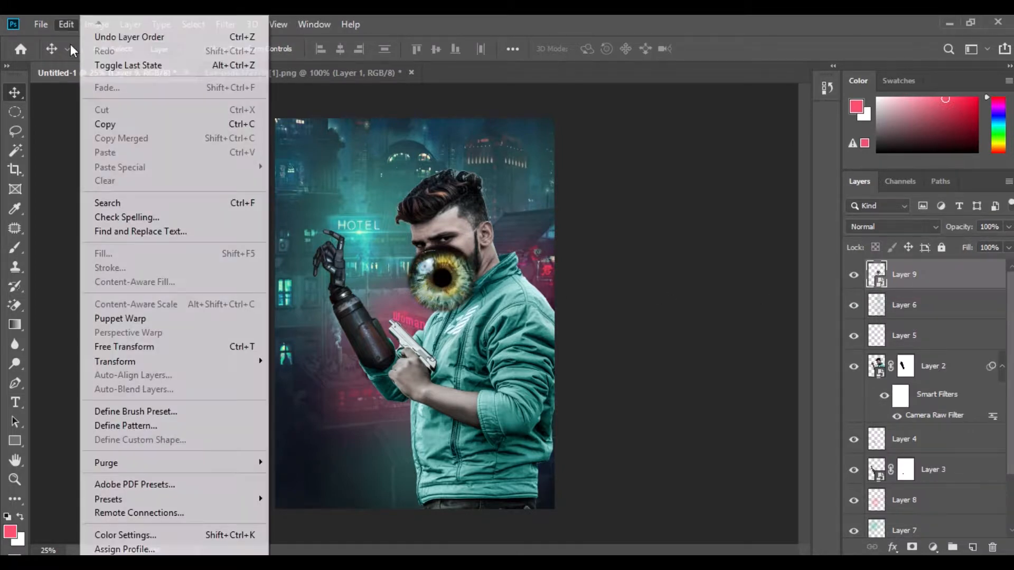
pyautogui.click(154, 344)
pyautogui.moveTo(334, 50); pyautogui.dragTo(319, 50)
# - Reduce the eye image to 1.60%, position it over the iris of the model's left eye and commit the transform
pyautogui.hotkey('ctrl', '+')
pyautogui.hotkey('ctrl', '+')
pyautogui.hotkey('ctrl', '+')
pyautogui.hotkey('ctrl', '+')
pyautogui.hotkey('ctrl', '+')
pyautogui.hotkey('ctrl', '+')
pyautogui.hotkey('ctrl', '+')
pyautogui.hotkey('ctrl', '+')
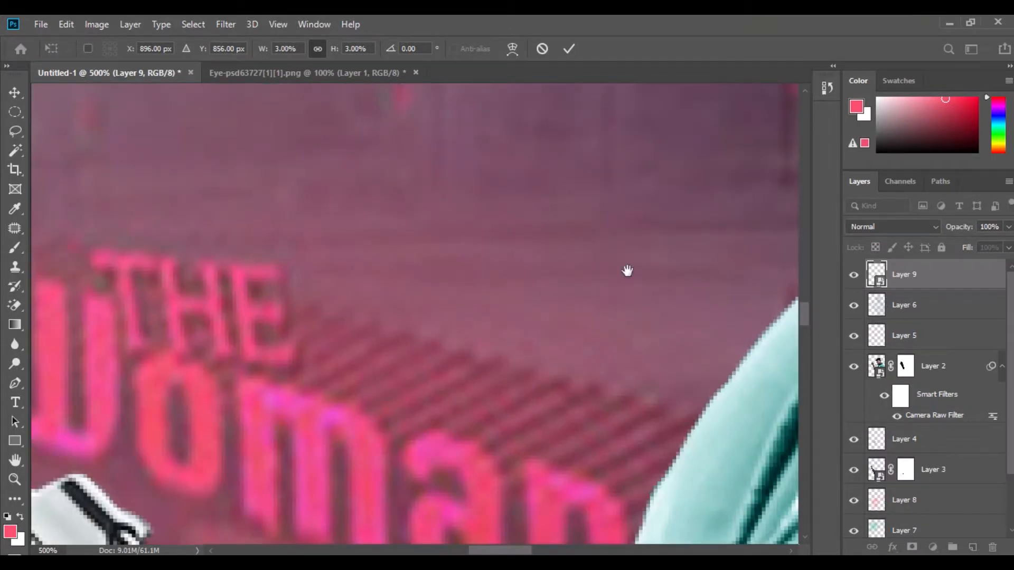
pyautogui.moveTo(627, 271); pyautogui.dragTo(475, 475)
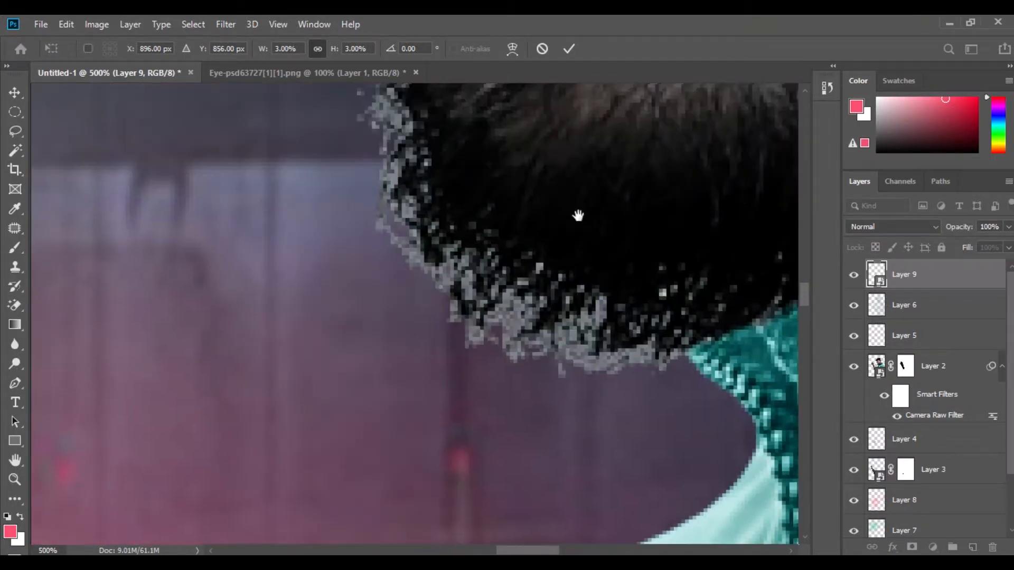
pyautogui.moveTo(568, 229); pyautogui.dragTo(449, 465)
pyautogui.moveTo(480, 249); pyautogui.dragTo(496, 364)
pyautogui.moveTo(457, 396); pyautogui.dragTo(441, 198)
pyautogui.moveTo(440, 212); pyautogui.dragTo(573, 187)
pyautogui.moveTo(577, 194); pyautogui.dragTo(485, 306)
pyautogui.moveTo(584, 254); pyautogui.dragTo(543, 299)
pyautogui.moveTo(478, 361); pyautogui.dragTo(524, 235)
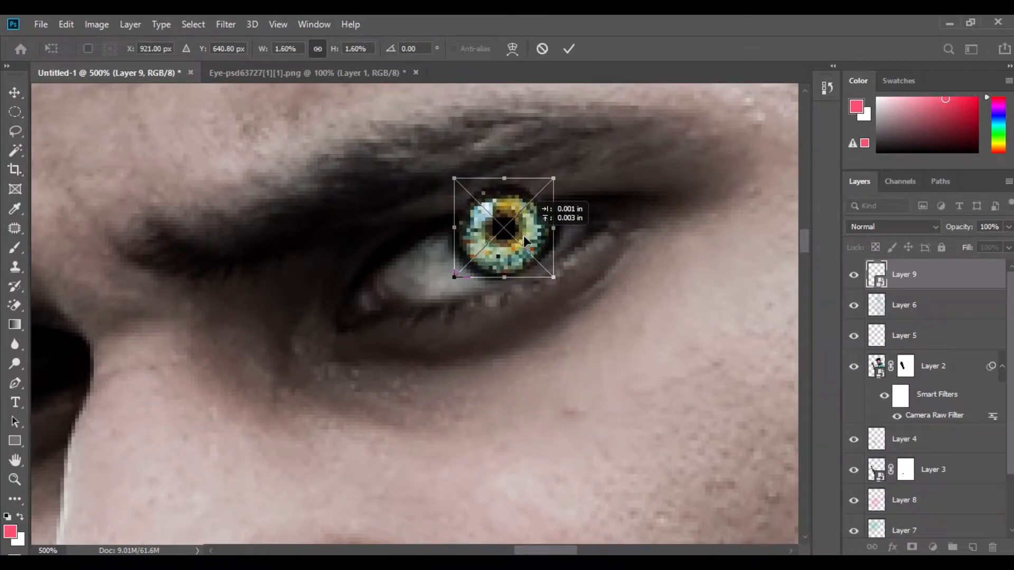
pyautogui.click(14, 92)
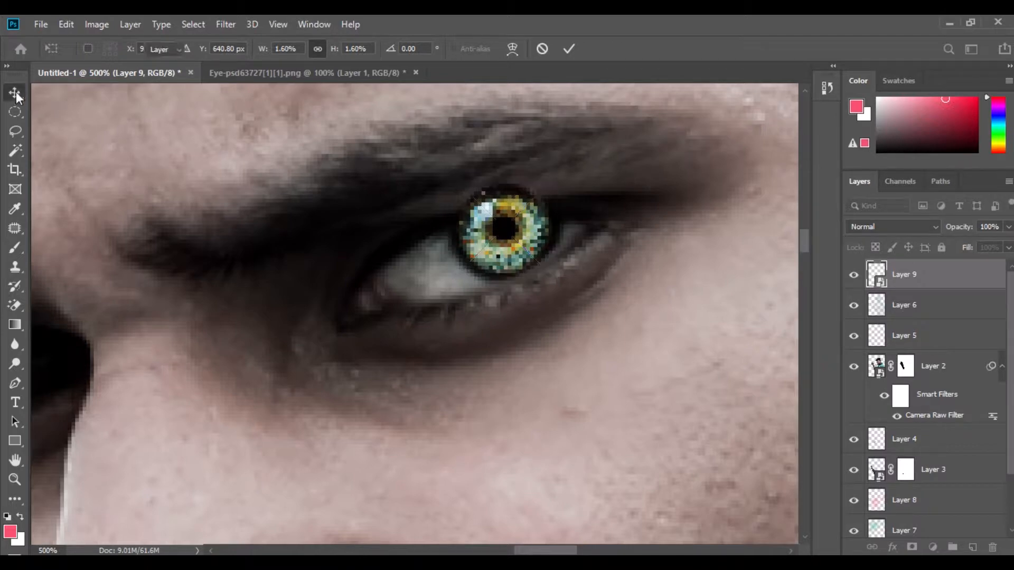
# - Duplicate Layer 9 and align the copy over the iris of the model's other eye
pyautogui.moveTo(914, 274); pyautogui.dragTo(973, 543)
pyautogui.moveTo(504, 227); pyautogui.dragTo(343, 296)
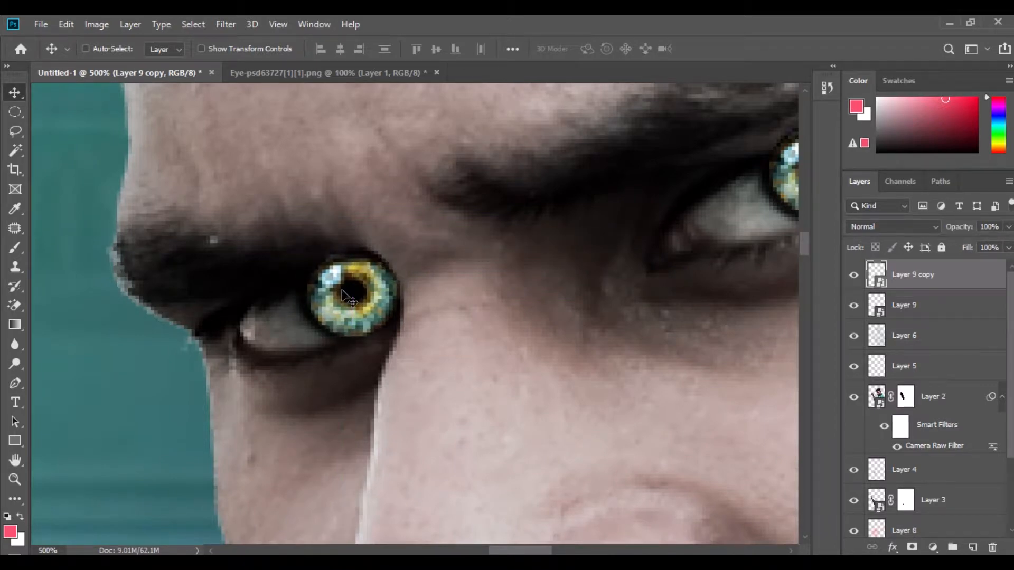
pyautogui.press('Left')
pyautogui.press('Left')
pyautogui.press('Left')
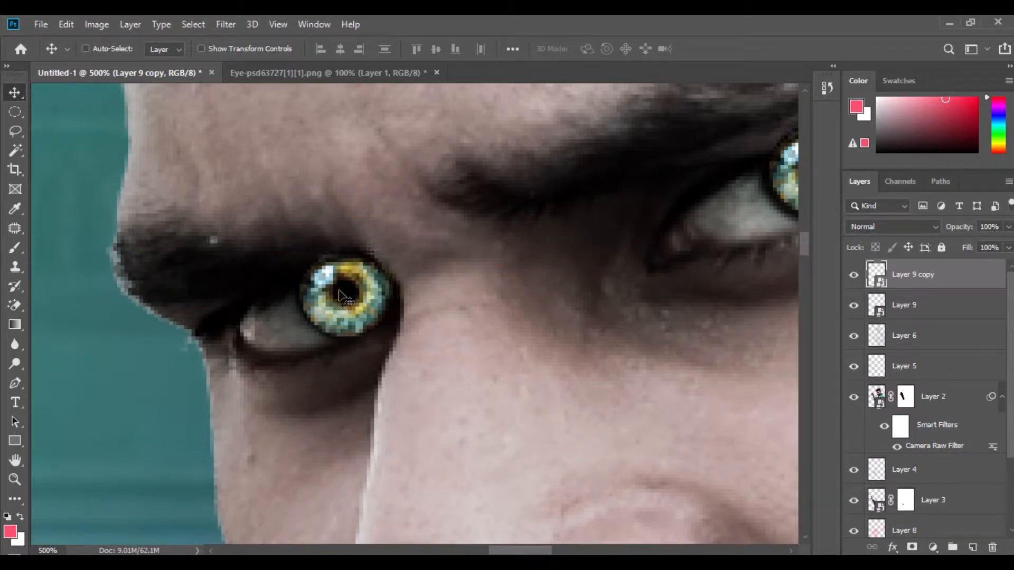
# - Set the blend mode of the copied eye layer to Lighten
pyautogui.click(879, 225)
pyautogui.click(867, 298)
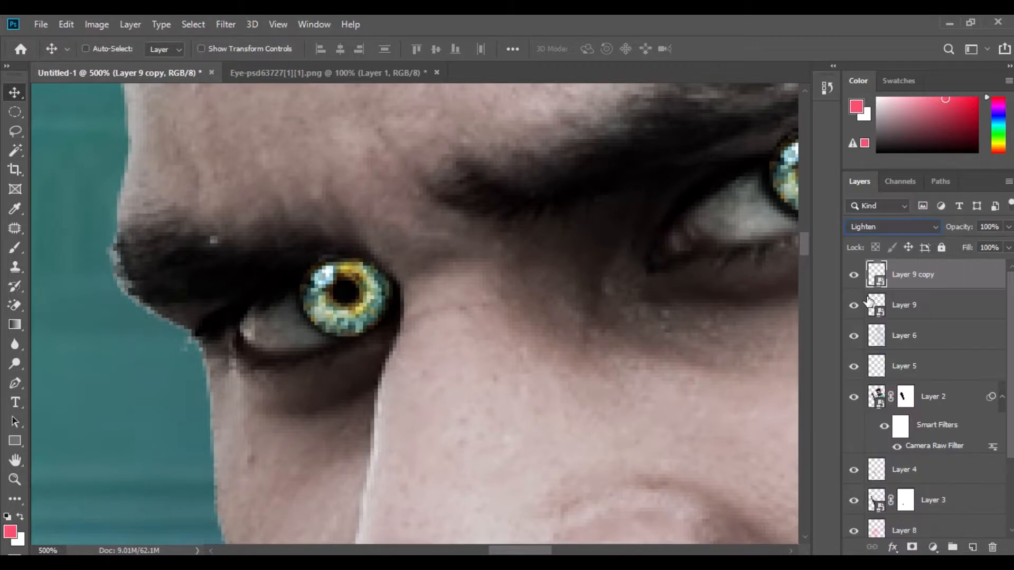
# - Select Layer 9 and set its blend mode to Lighten
pyautogui.click(923, 314)
pyautogui.click(895, 227)
pyautogui.click(870, 296)
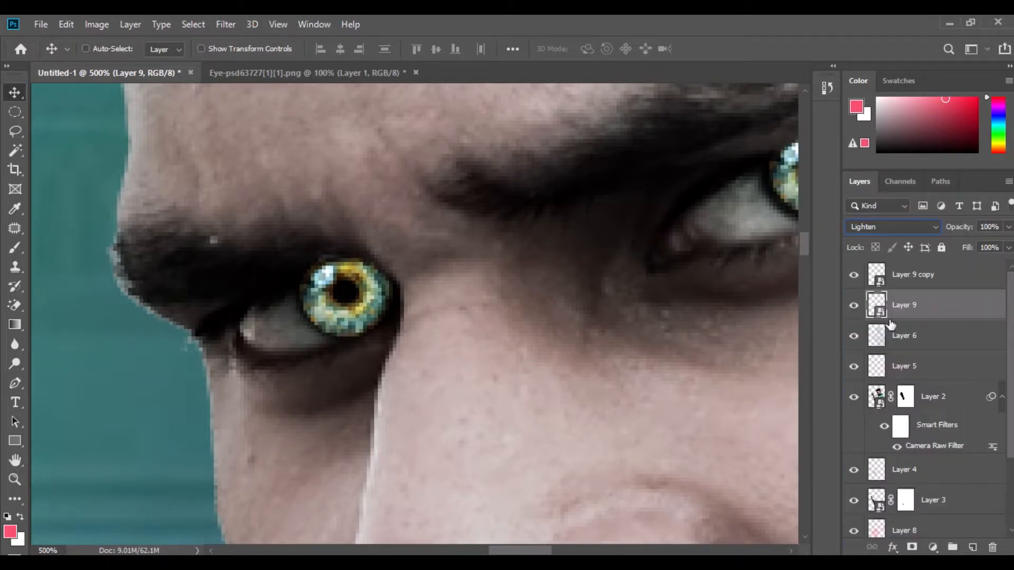
# - Mask Layer 9's iris along the eyelid with a 31 px soft black brush at 100% opacity, and set the layer opacity to 60%
pyautogui.click(912, 547)
pyautogui.click(15, 248)
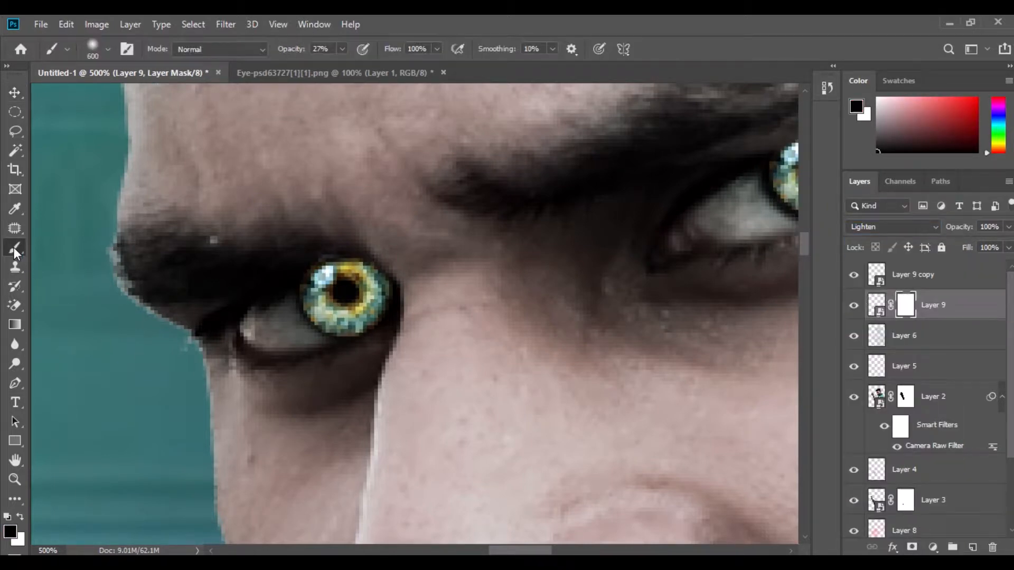
pyautogui.rightClick(364, 222)
pyautogui.click(490, 255)
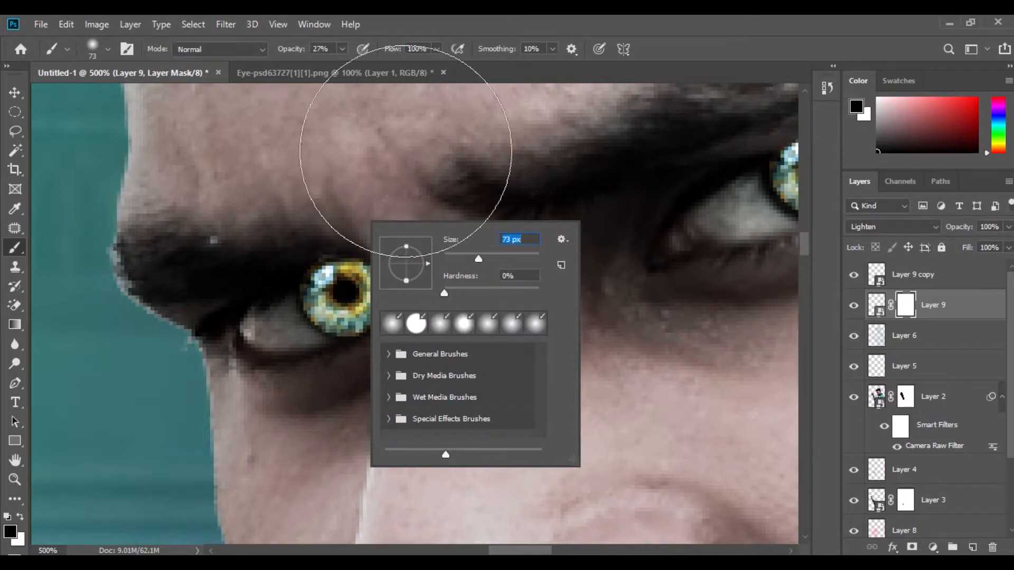
pyautogui.click(342, 48)
pyautogui.moveTo(343, 68); pyautogui.dragTo(394, 70)
pyautogui.moveTo(580, 271); pyautogui.dragTo(239, 404)
pyautogui.rightClick(496, 331)
pyautogui.press('Return')
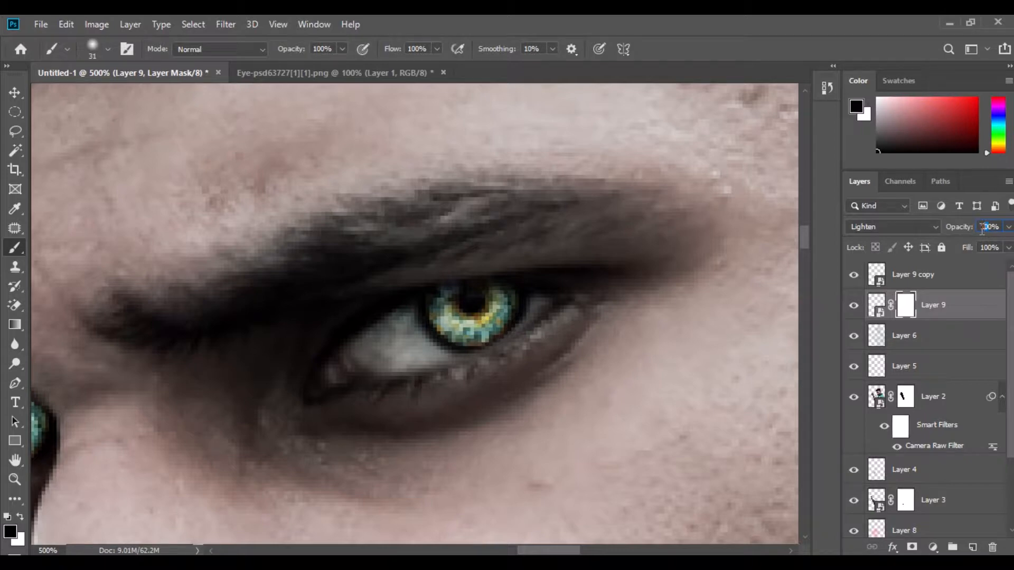
pyautogui.write('40')
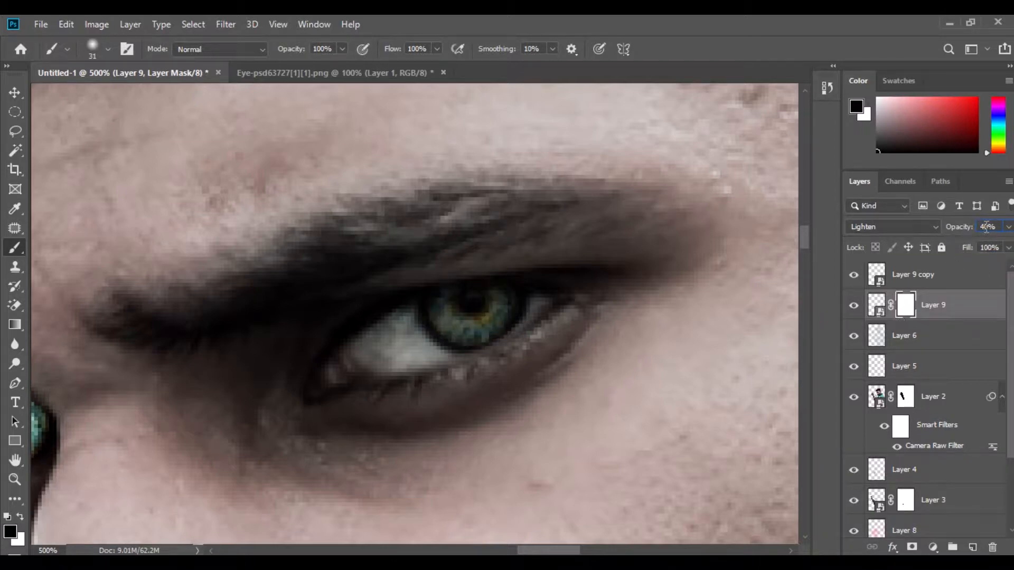
pyautogui.press('Return')
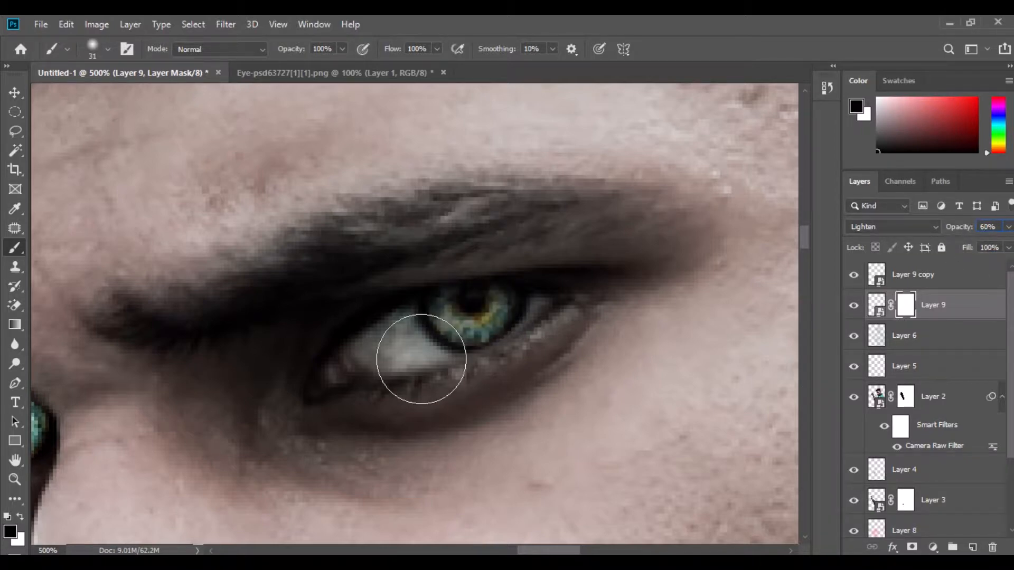
# - Add a mask to Layer 9 copy, brush its iris away along the eyelid, and set the layer opacity to 60%
pyautogui.click(903, 280)
pyautogui.click(912, 548)
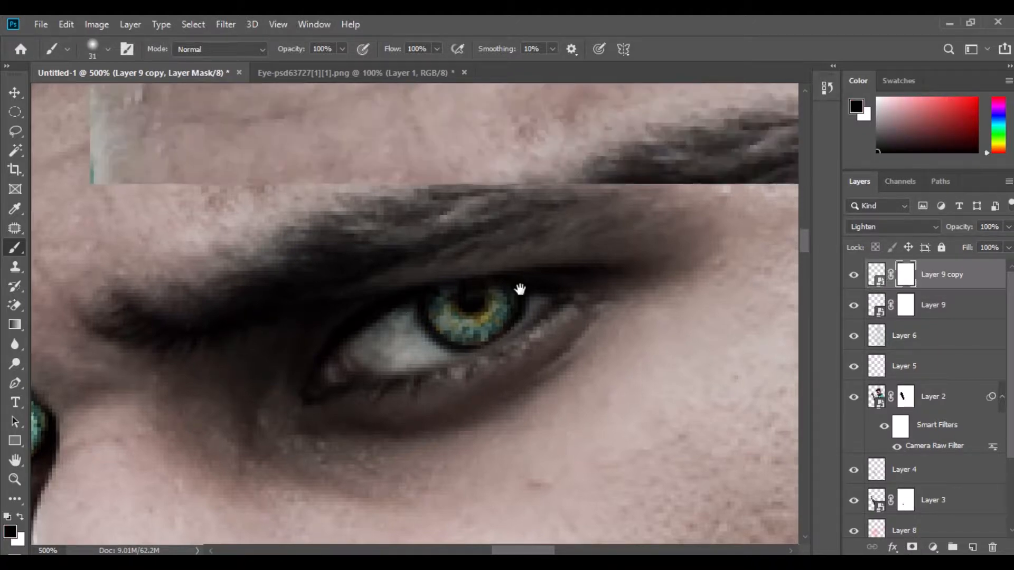
pyautogui.hscroll(-5, 521, 290)
pyautogui.moveTo(286, 287)
pyautogui.mouseDown()
pyautogui.moveTo(359, 281)
pyautogui.moveTo(252, 294)
pyautogui.moveTo(378, 278)
pyautogui.moveTo(288, 281)
pyautogui.moveTo(350, 273)
pyautogui.mouseUp()
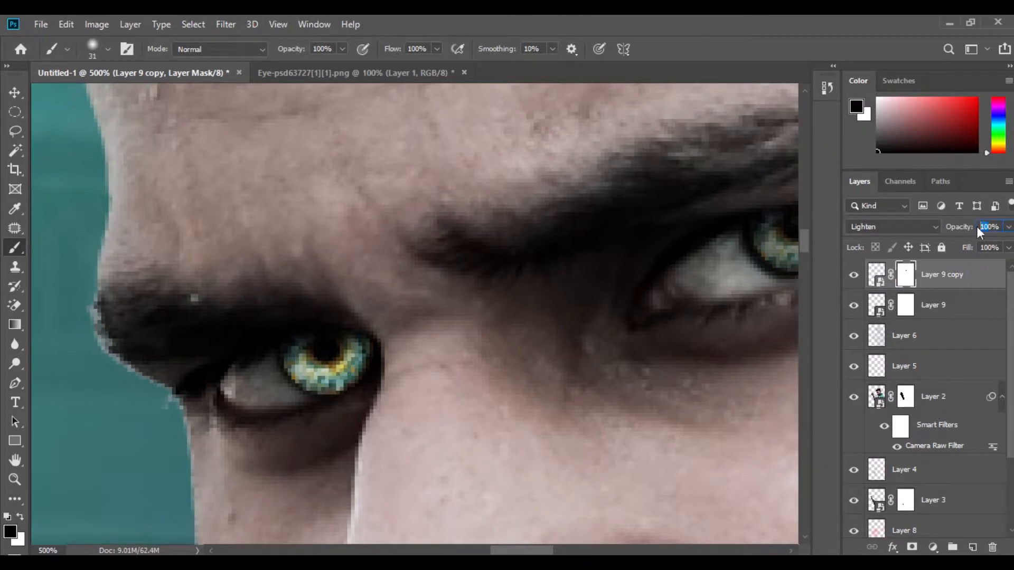
pyautogui.write('60')
# - Hide Layer 8, Layer 7, Layer 1 and the Background so only the model and robotic arm layers stay visible
pyautogui.hotkey('ctrl', '-')
pyautogui.hotkey('ctrl', '-')
pyautogui.hotkey('ctrl', '-')
pyautogui.hotkey('ctrl', '-')
pyautogui.hotkey('ctrl', '-')
pyautogui.hotkey('ctrl', '-')
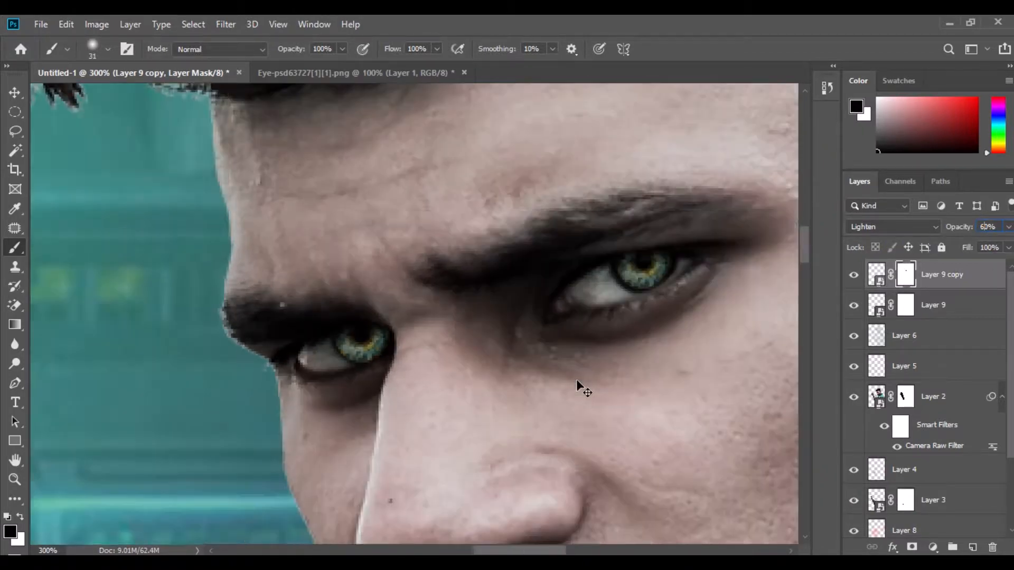
pyautogui.hotkey('ctrl', '-')
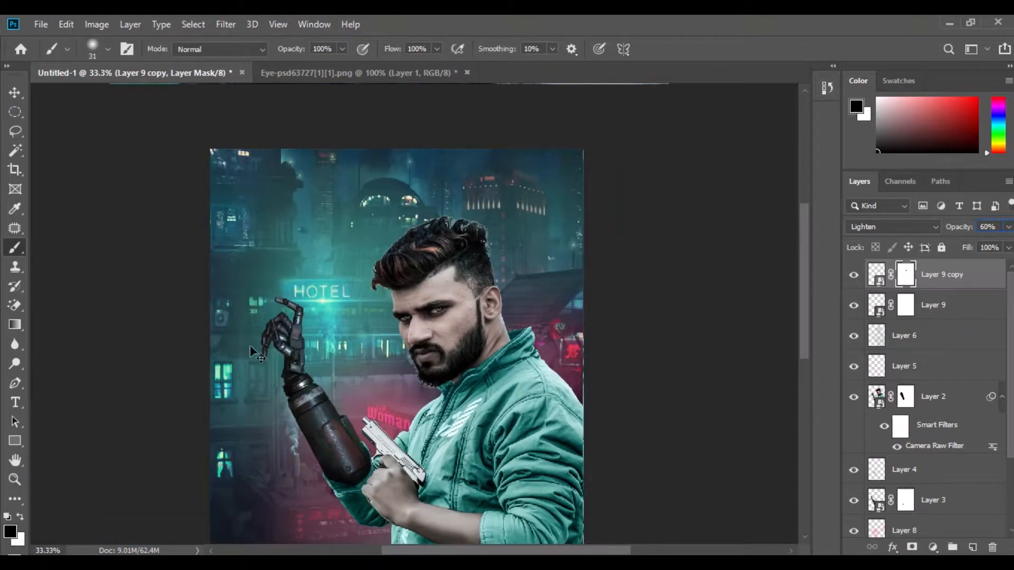
pyautogui.click(13, 91)
pyautogui.hotkey('ctrl', '-')
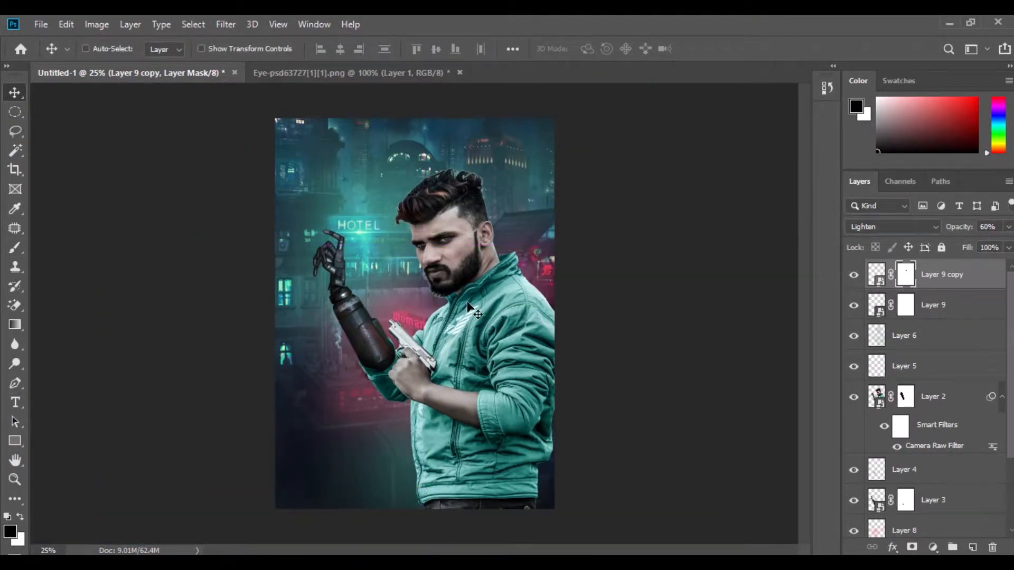
pyautogui.scroll(-3, 891, 458)
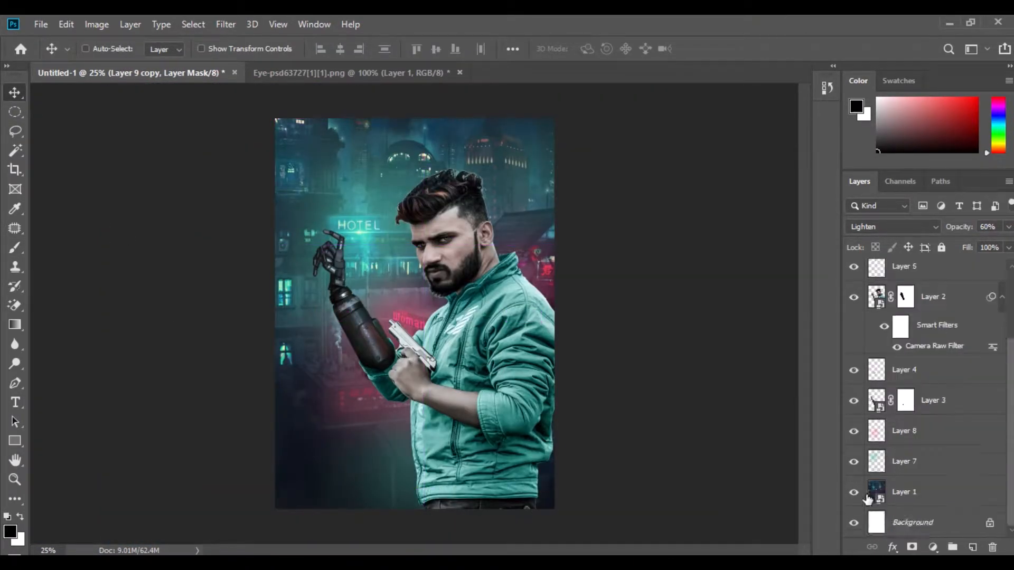
pyautogui.click(854, 492)
pyautogui.scroll(3, 921, 395)
pyautogui.scroll(-3, 879, 485)
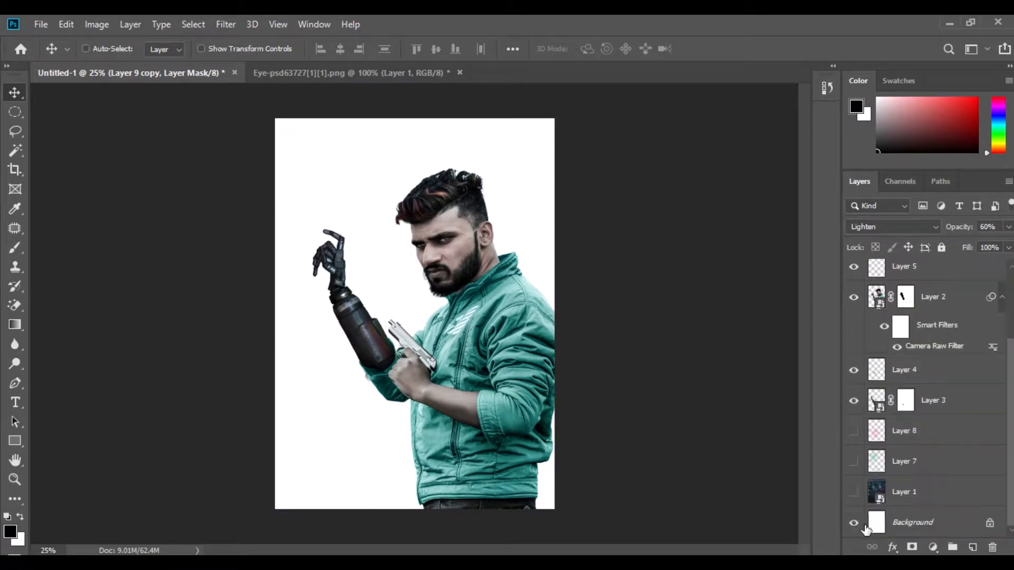
pyautogui.click(853, 523)
pyautogui.scroll(3, 921, 294)
# - Merge the visible model layers into one and show Layer 8, Layer 7, Layer 1 and the Background again
pyautogui.rightClick(940, 274)
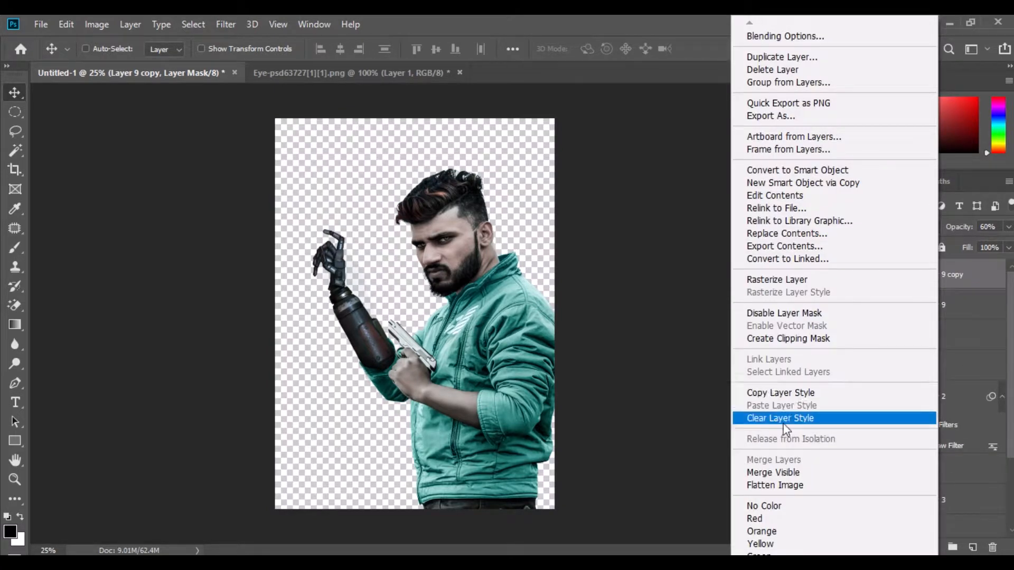
pyautogui.click(778, 469)
pyautogui.moveTo(852, 338); pyautogui.dragTo(850, 402)
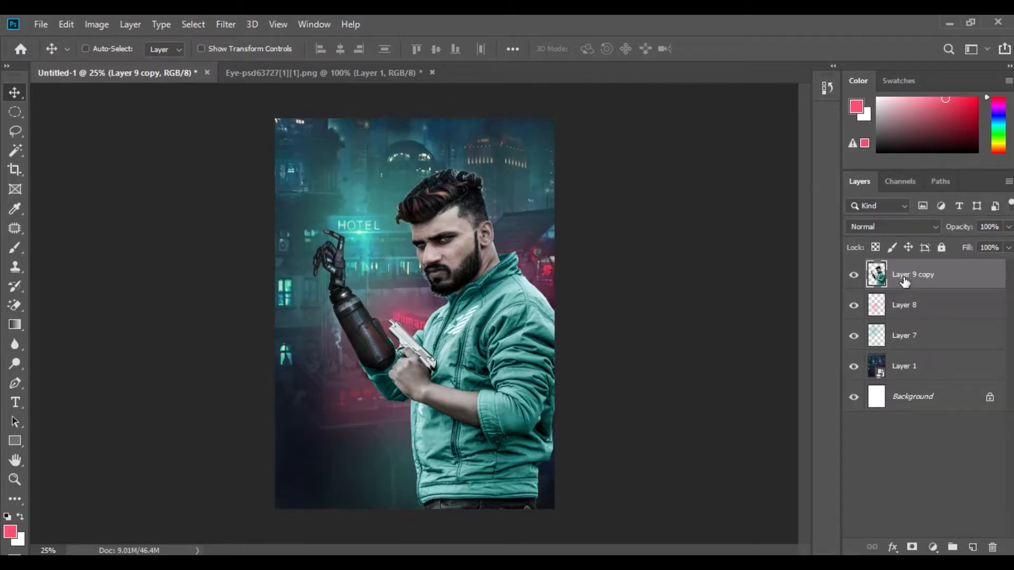
# - Add a new layer above Layer 9 copy and outline a four-sided Polygonal Lasso selection on the model's forearm
pyautogui.click(974, 548)
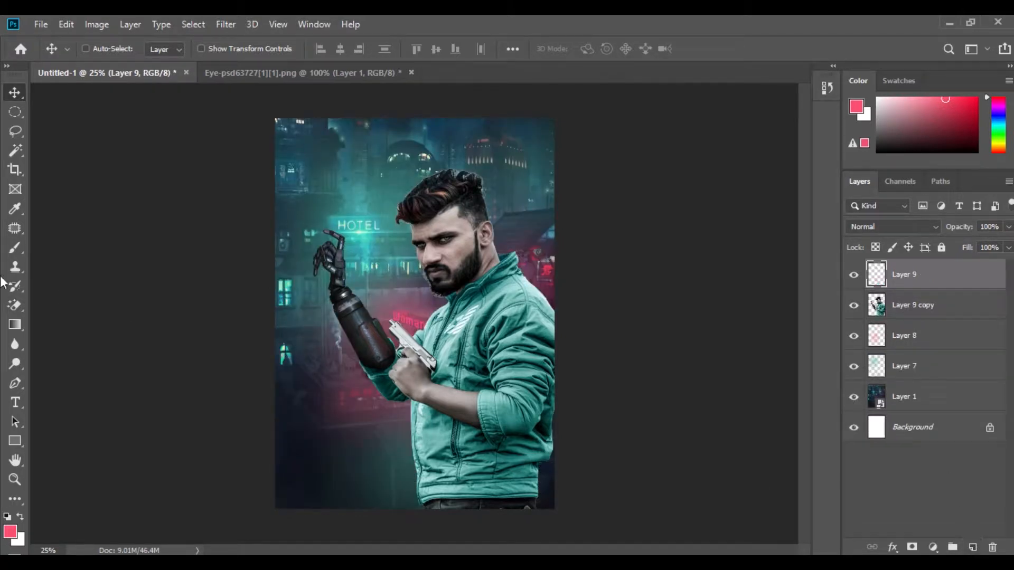
pyautogui.rightClick(14, 133)
pyautogui.click(79, 145)
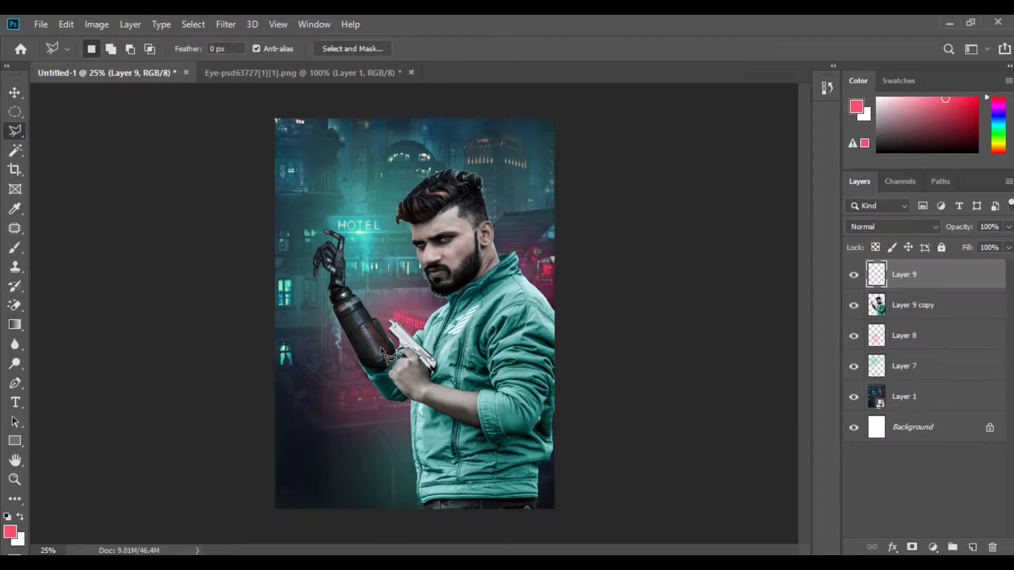
pyautogui.scroll(3, 387, 349)
pyautogui.moveTo(481, 442); pyautogui.dragTo(305, 244)
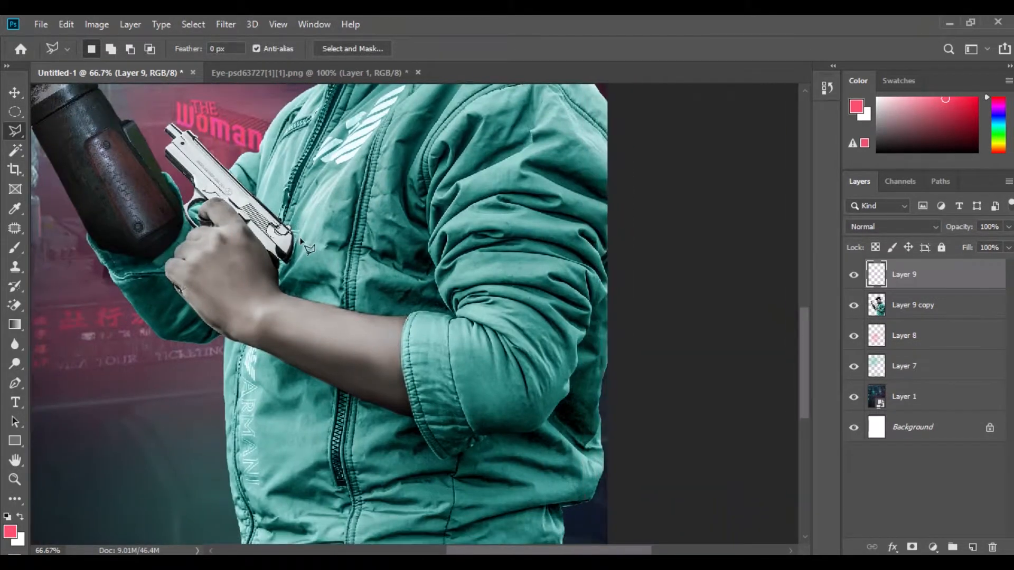
pyautogui.hotkey('ctrl', '+')
pyautogui.hotkey('ctrl', '+')
pyautogui.moveTo(163, 363); pyautogui.dragTo(467, 298)
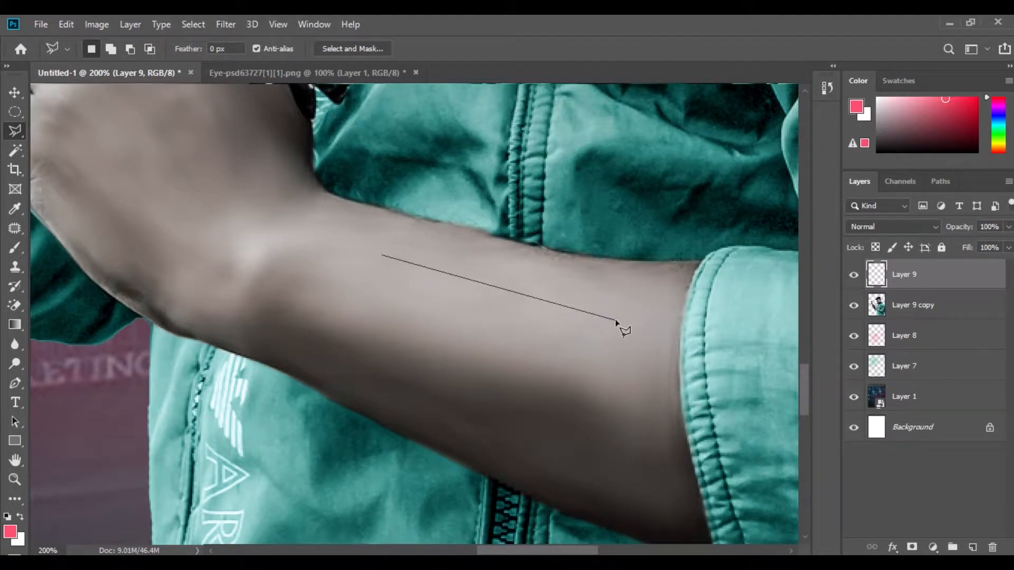
pyautogui.click(635, 449)
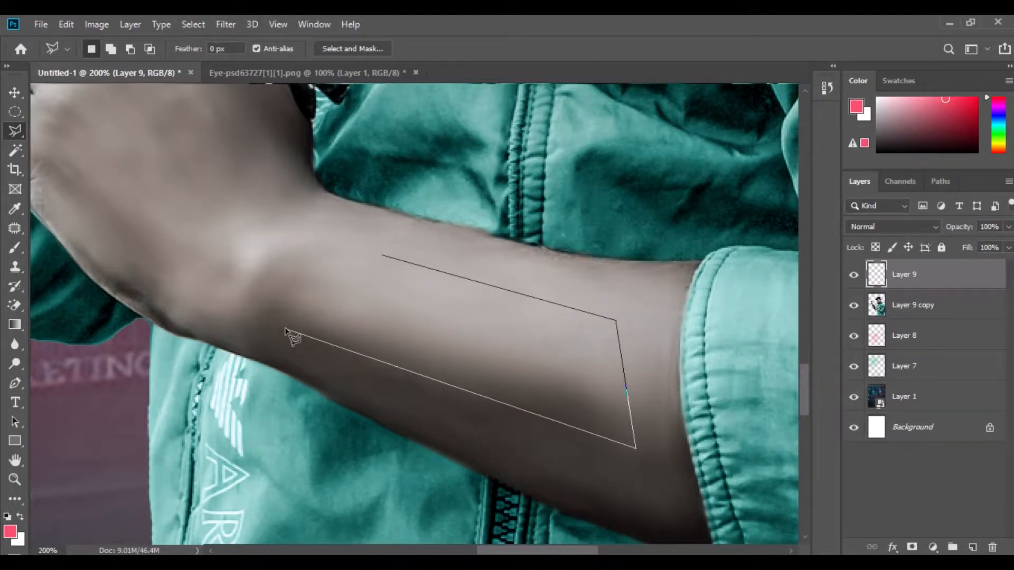
pyautogui.click(386, 256)
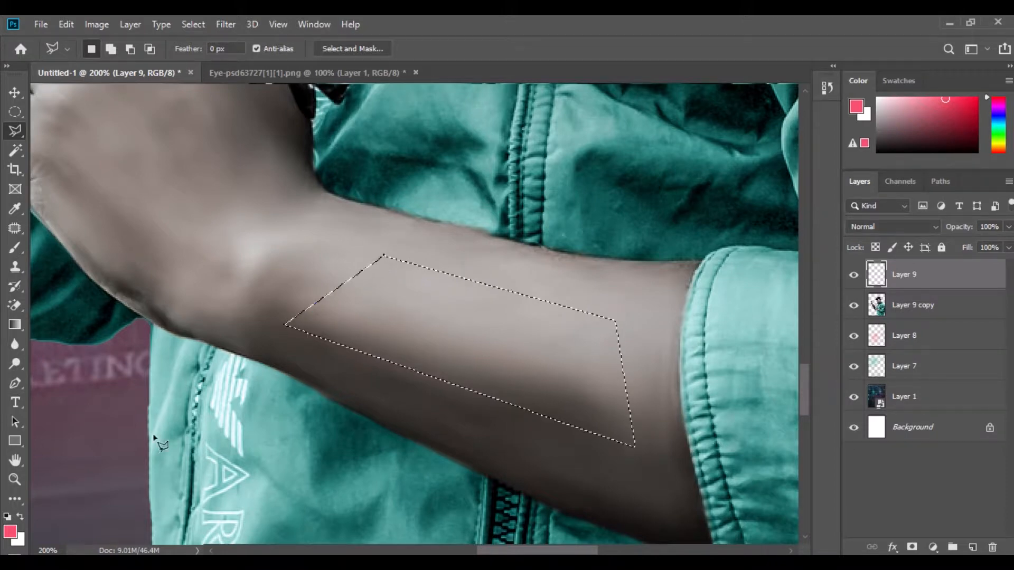
# - Fill the forearm selection with black at 100% opacity in Normal mode and deselect it
pyautogui.click(65, 27)
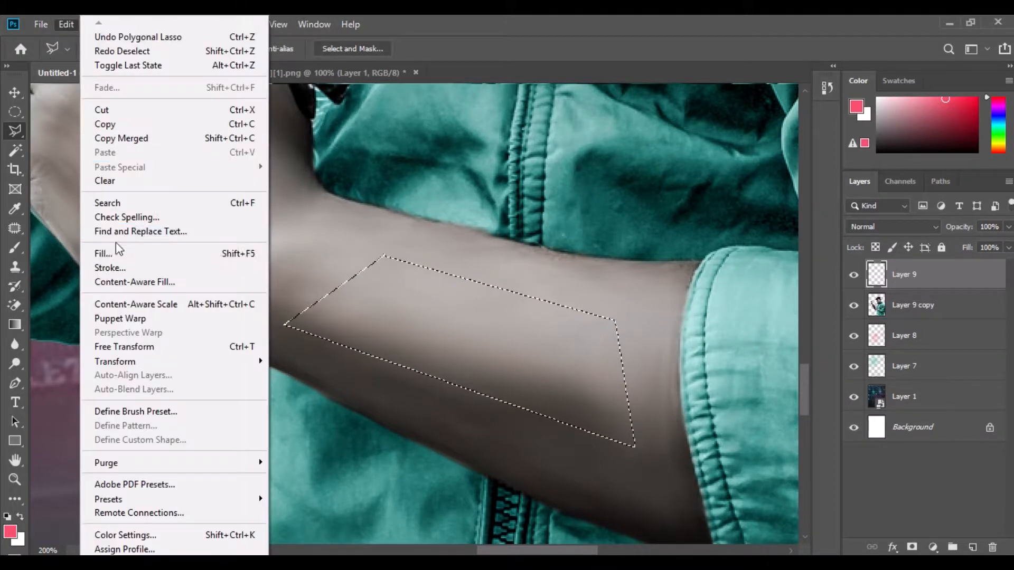
pyautogui.click(111, 252)
pyautogui.click(537, 146)
pyautogui.click(499, 266)
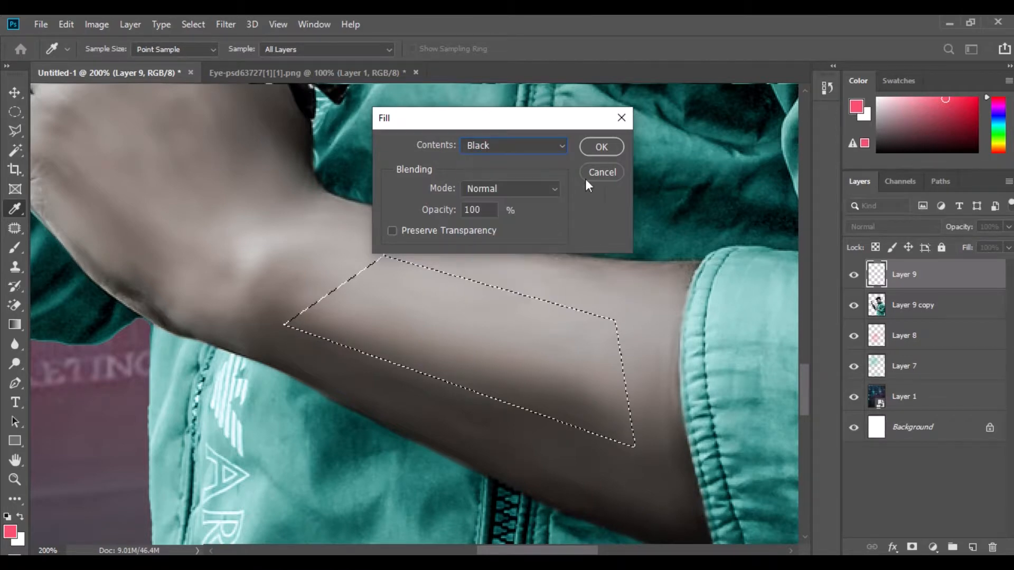
pyautogui.click(602, 147)
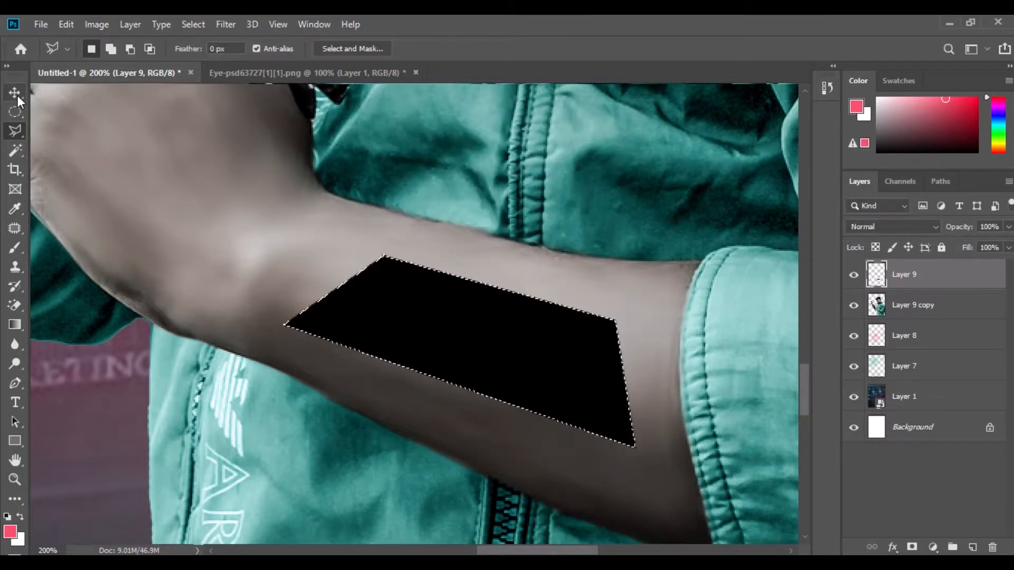
pyautogui.click(15, 95)
pyautogui.click(193, 24)
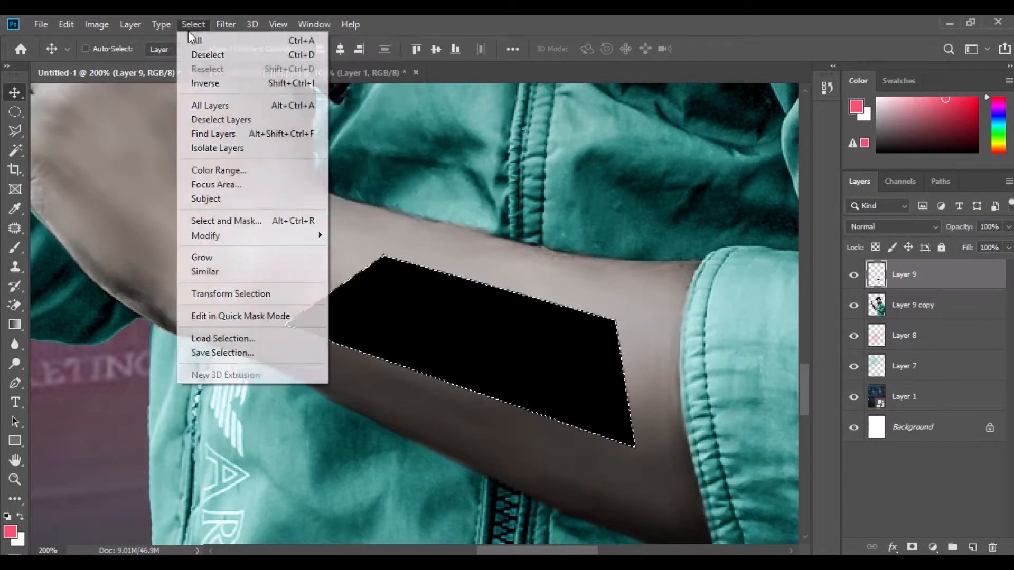
pyautogui.click(207, 51)
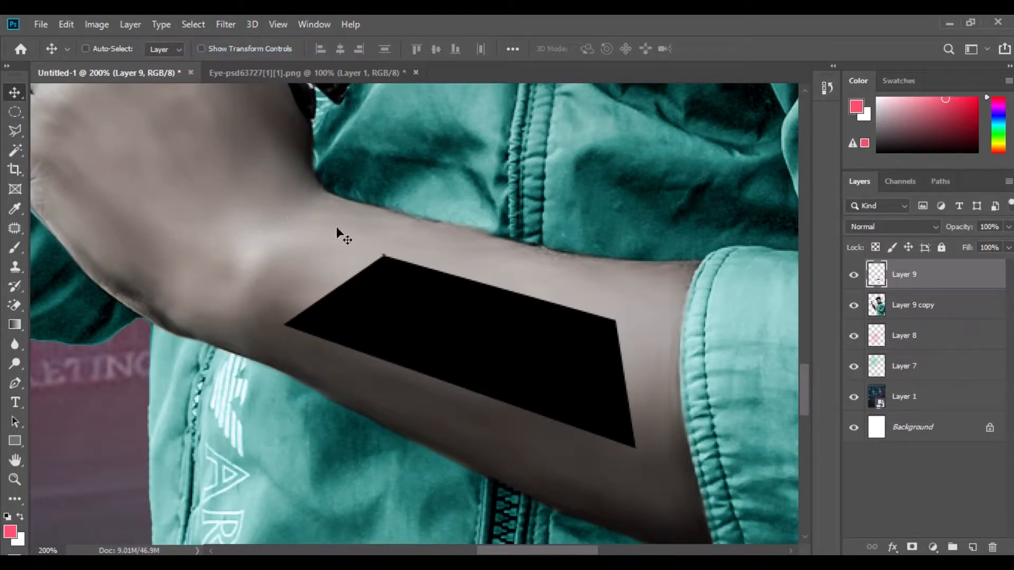
# - Open aa-battery-png.png and bring the battery image into the Untitled-1 poster as a new layer over the forearm
pyautogui.click(423, 563)
pyautogui.moveTo(169, 133); pyautogui.dragTo(527, 478)
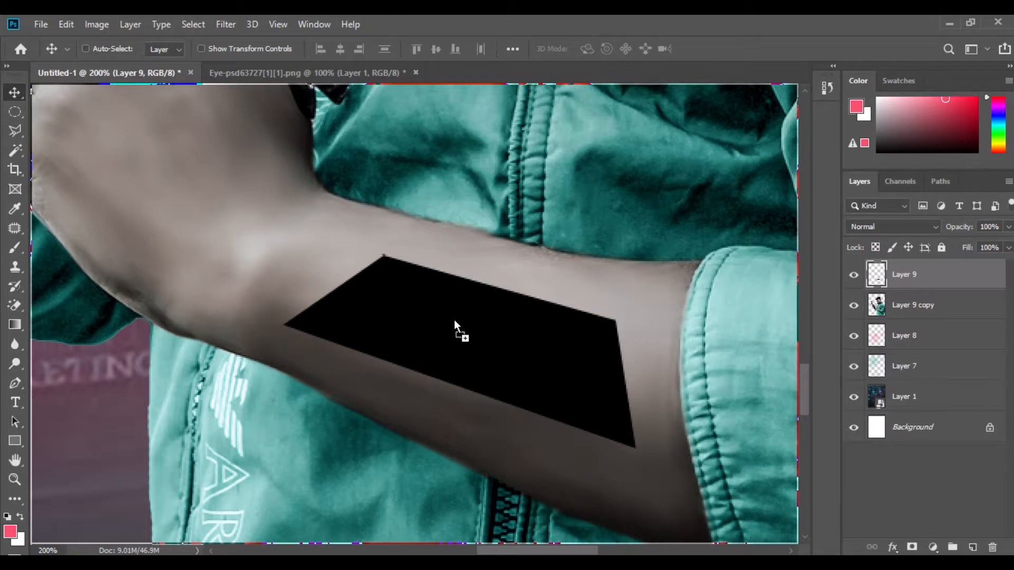
pyautogui.moveTo(454, 319); pyautogui.dragTo(464, 71)
pyautogui.moveTo(426, 292); pyautogui.dragTo(371, 251)
pyautogui.moveTo(454, 326); pyautogui.dragTo(454, 325)
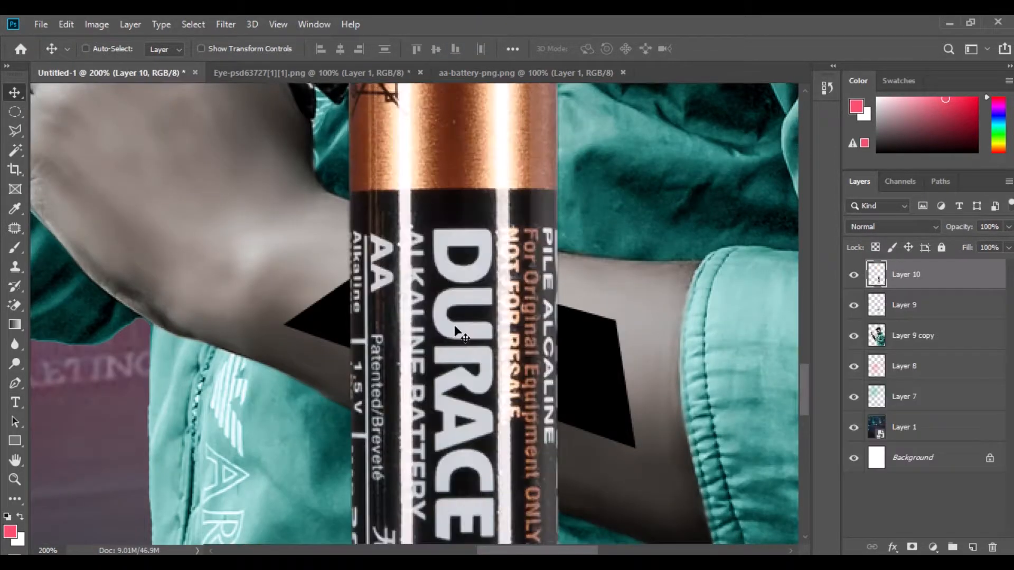
# - Free Transform the battery to shrink it, rotate it to about -70.9° and fit it inside the black forearm shape
pyautogui.click(66, 24)
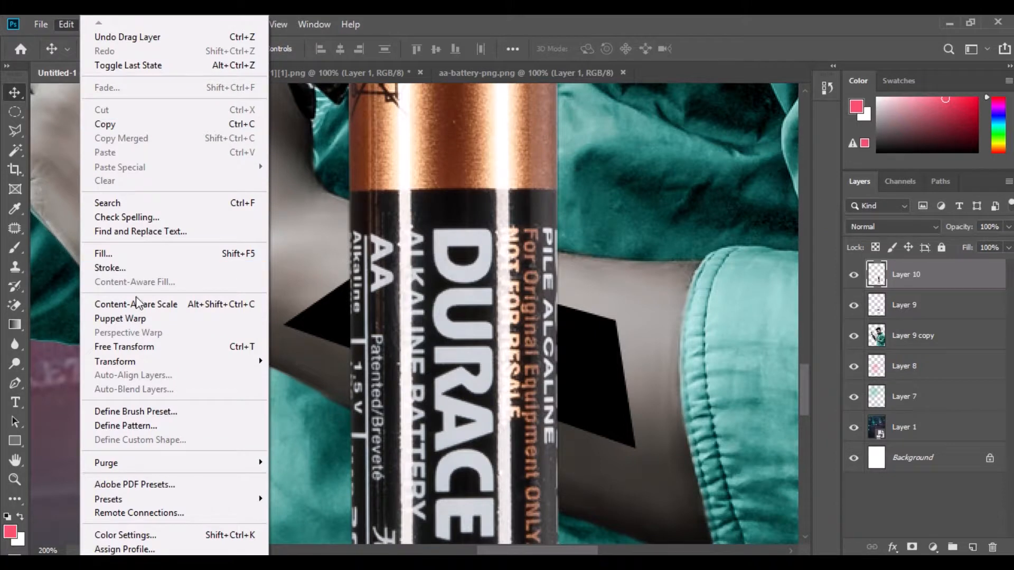
pyautogui.click(148, 344)
pyautogui.moveTo(326, 52); pyautogui.dragTo(267, 64)
pyautogui.press('Return')
pyautogui.press('Return')
pyautogui.hotkey('ctrl', 't')
pyautogui.moveTo(520, 274); pyautogui.dragTo(391, 288)
pyautogui.moveTo(458, 388); pyautogui.dragTo(469, 351)
pyautogui.moveTo(588, 349); pyautogui.dragTo(594, 346)
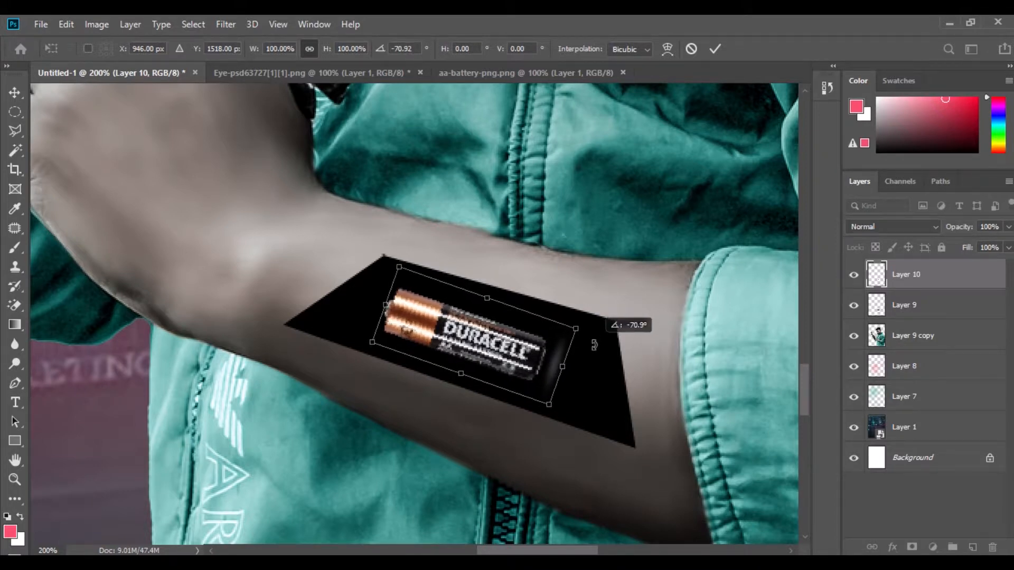
pyautogui.click(15, 93)
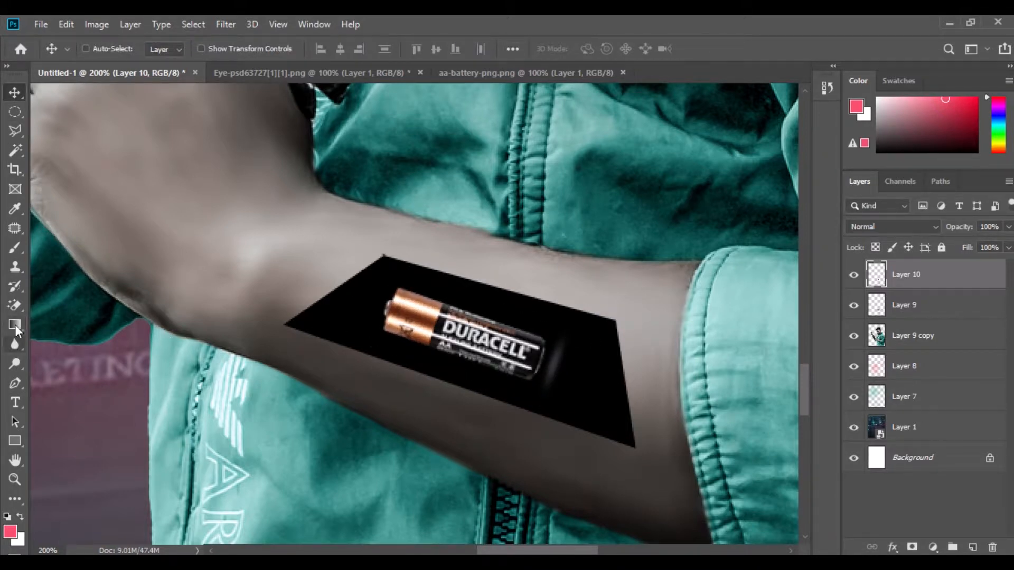
# - Erase the faint reflection beyond the battery's end with a 36 px hard eraser, and set Layer 10's opacity to 70%
pyautogui.click(12, 247)
pyautogui.moveTo(15, 305); pyautogui.dragTo(62, 305)
pyautogui.rightClick(701, 413)
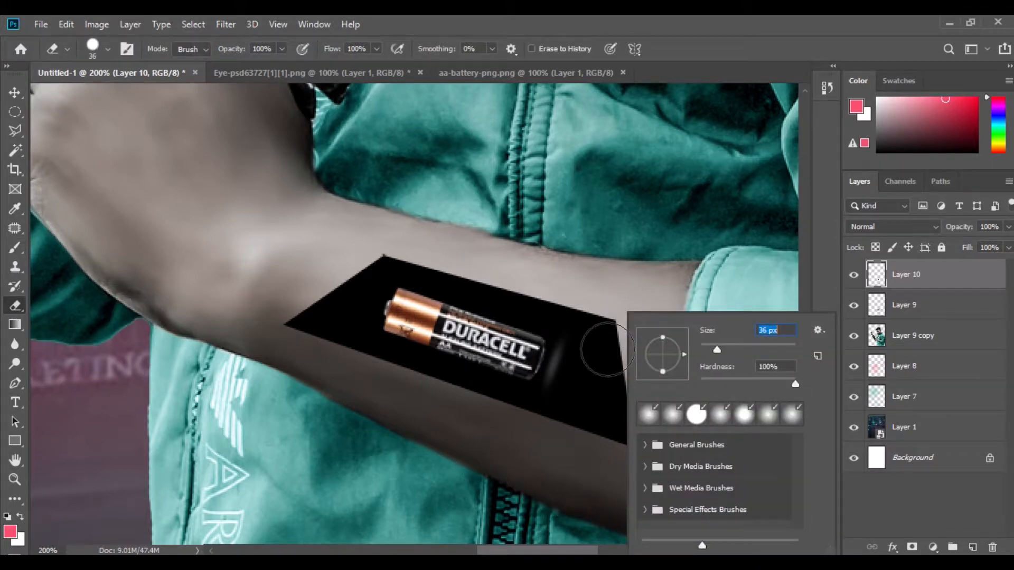
pyautogui.moveTo(583, 343); pyautogui.dragTo(577, 364)
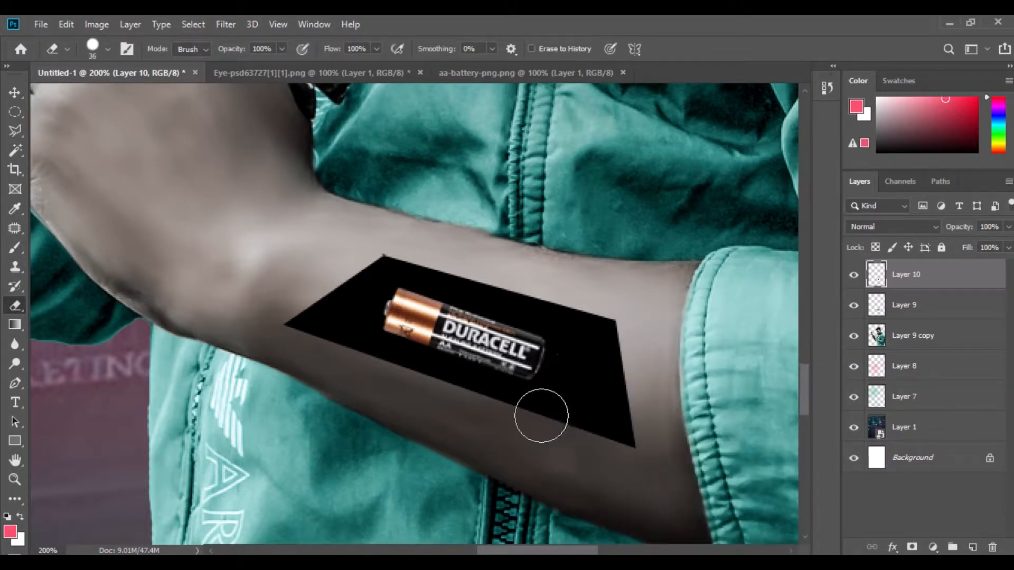
pyautogui.click(15, 95)
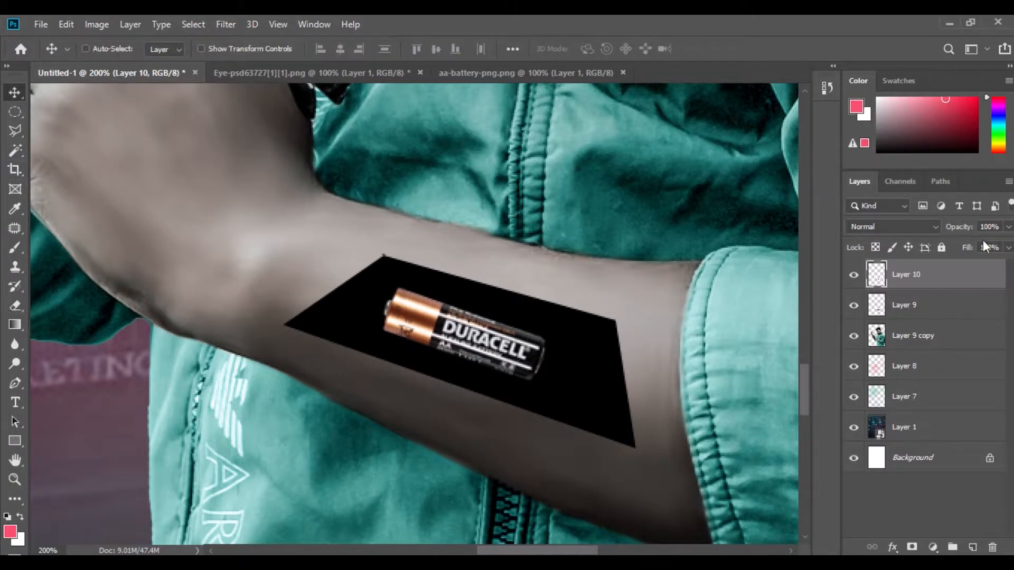
pyautogui.write('70')
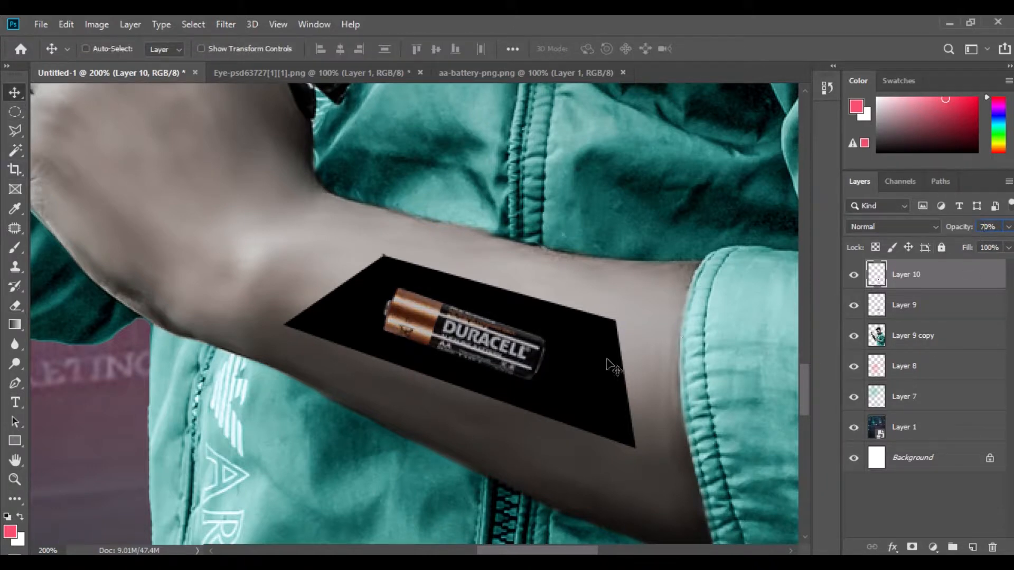
# - Free Transform Layer 9's black forearm shape to 88.04% scale and reposition it around the battery
pyautogui.hotkey('ctrl', '-')
pyautogui.hotkey('ctrl', '-')
pyautogui.hotkey('ctrl', '-')
pyautogui.hotkey('ctrl', '-')
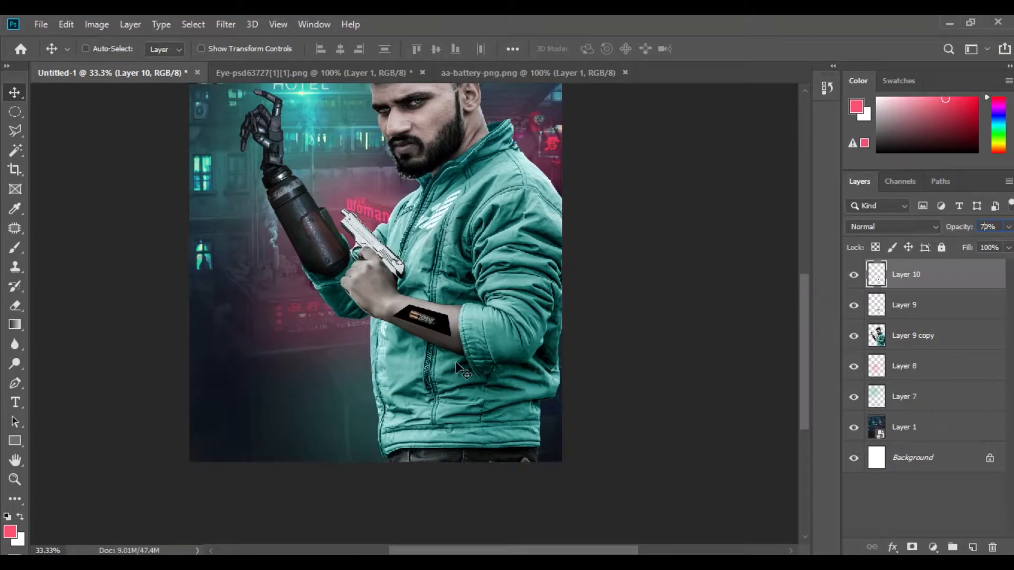
pyautogui.click(895, 310)
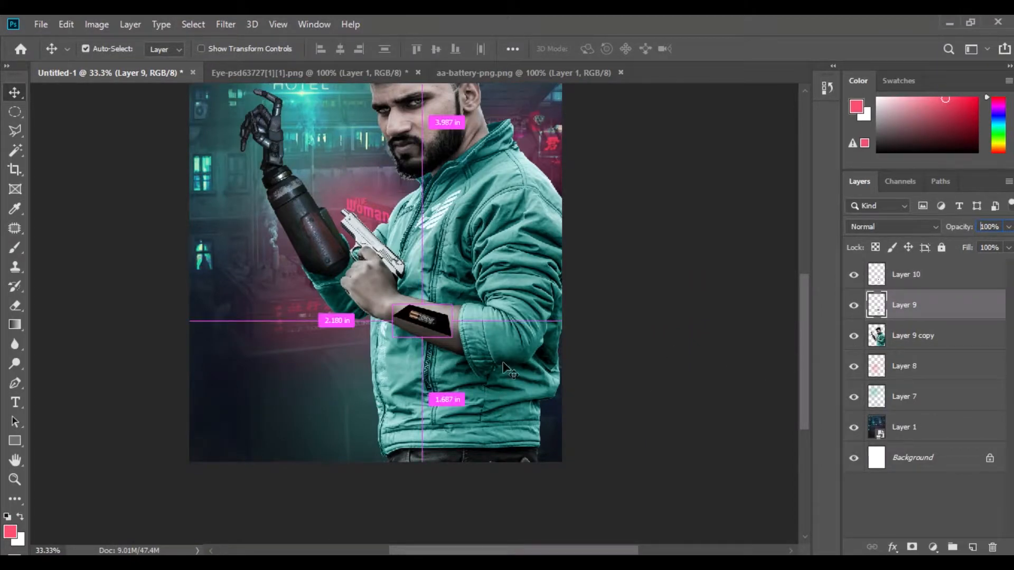
pyautogui.hotkey('ctrl', '+')
pyautogui.hotkey('ctrl', '+')
pyautogui.hotkey('ctrl', '+')
pyautogui.click(66, 24)
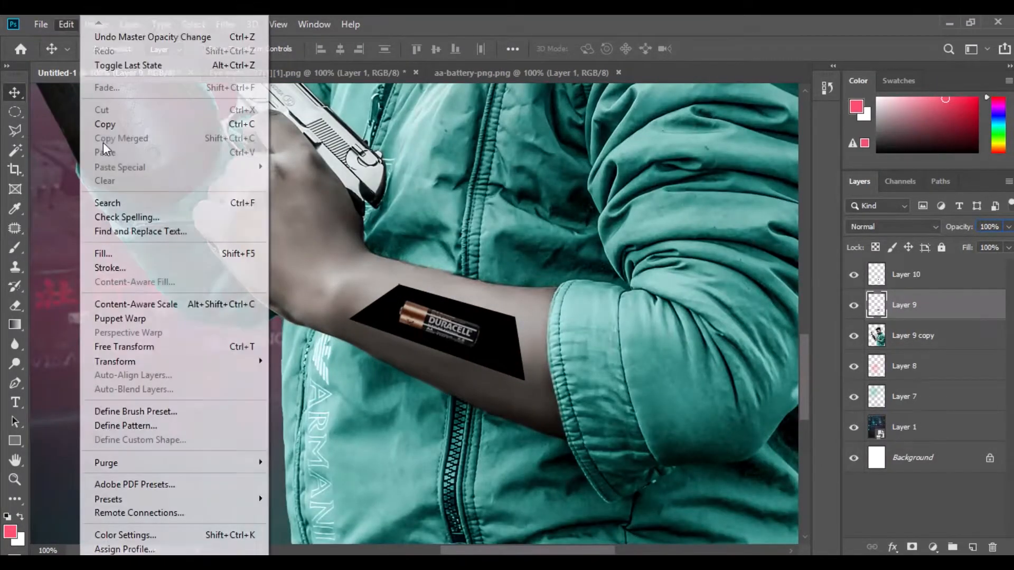
pyautogui.click(126, 346)
pyautogui.moveTo(529, 348); pyautogui.dragTo(488, 359)
pyautogui.moveTo(426, 292); pyautogui.dragTo(426, 285)
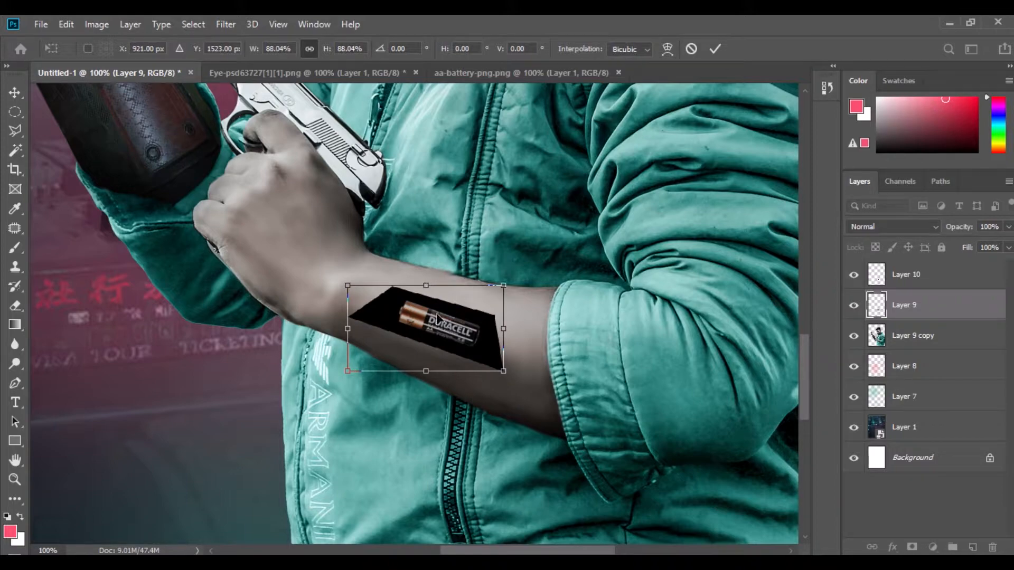
pyautogui.press('Return')
# - Merge the battery layer, Layer 10, down into the black shape's Layer 9
pyautogui.hotkey('ctrl', '-')
pyautogui.hotkey('ctrl', '-')
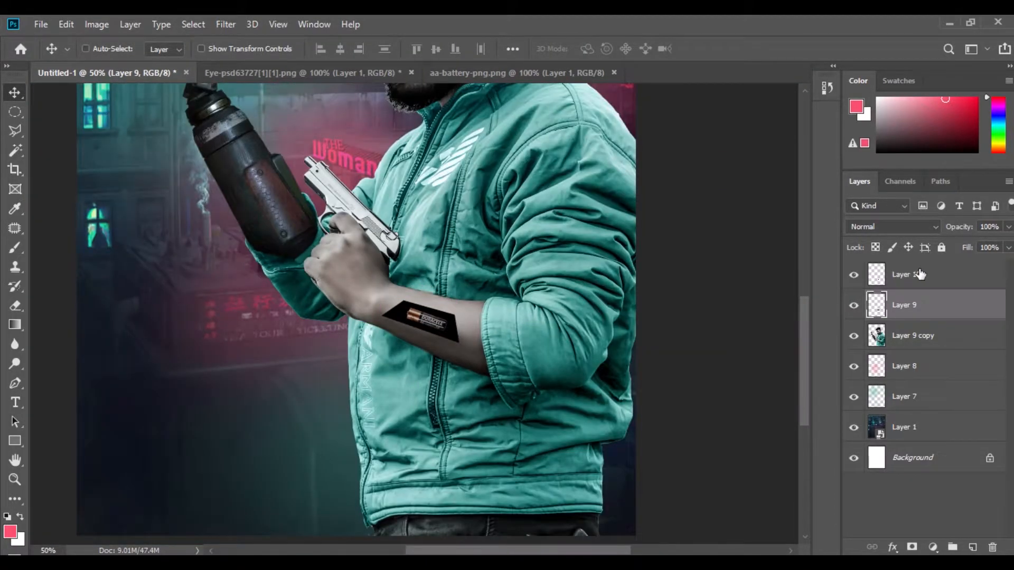
pyautogui.click(920, 274)
pyautogui.rightClick(918, 275)
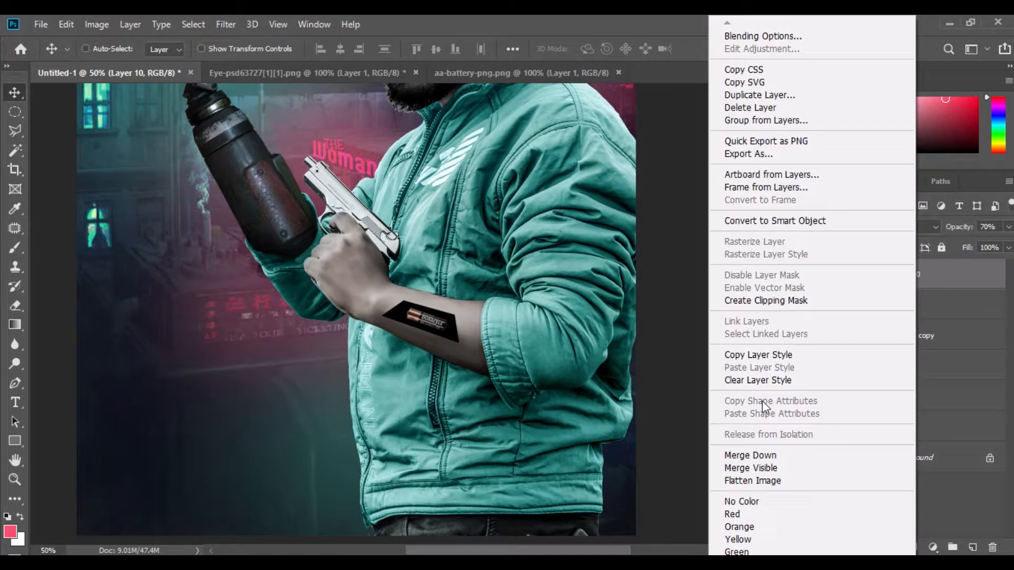
pyautogui.click(764, 453)
pyautogui.click(859, 276)
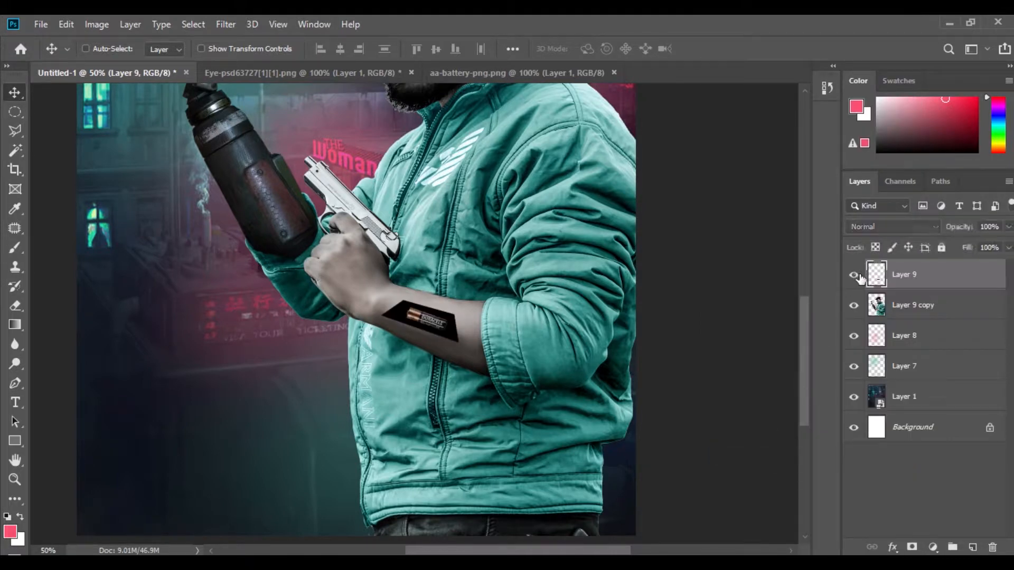
# - Add a new layer above Layer 9 copy in Screen blend mode and set up the Brush at 45% opacity
pyautogui.click(949, 306)
pyautogui.click(972, 547)
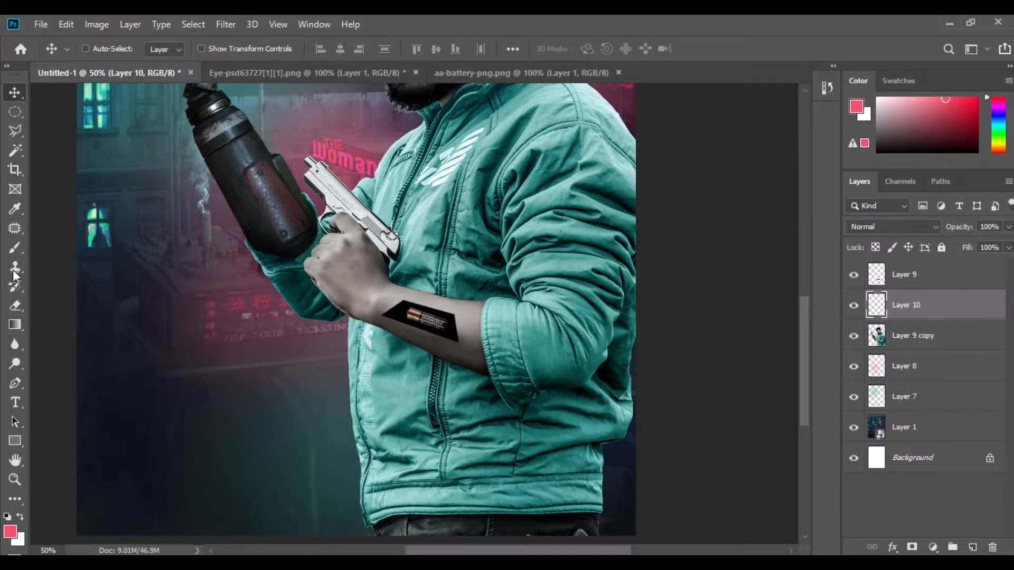
pyautogui.click(15, 247)
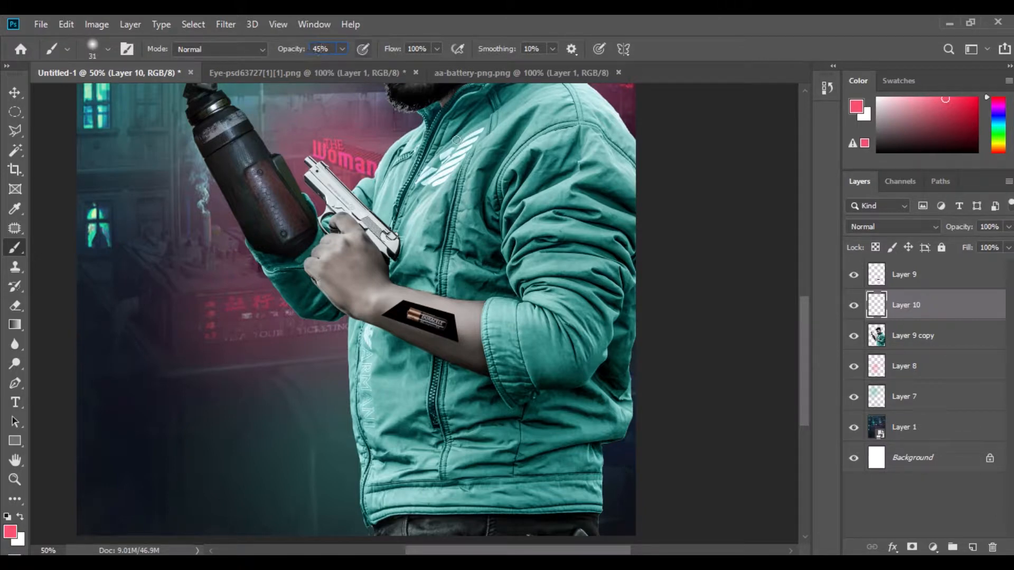
pyautogui.click(884, 225)
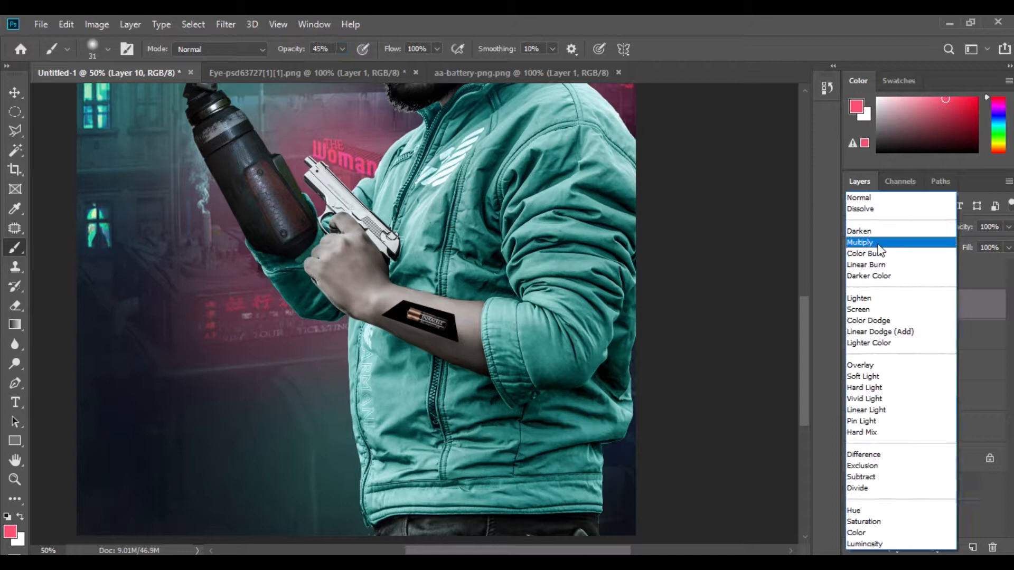
pyautogui.click(878, 310)
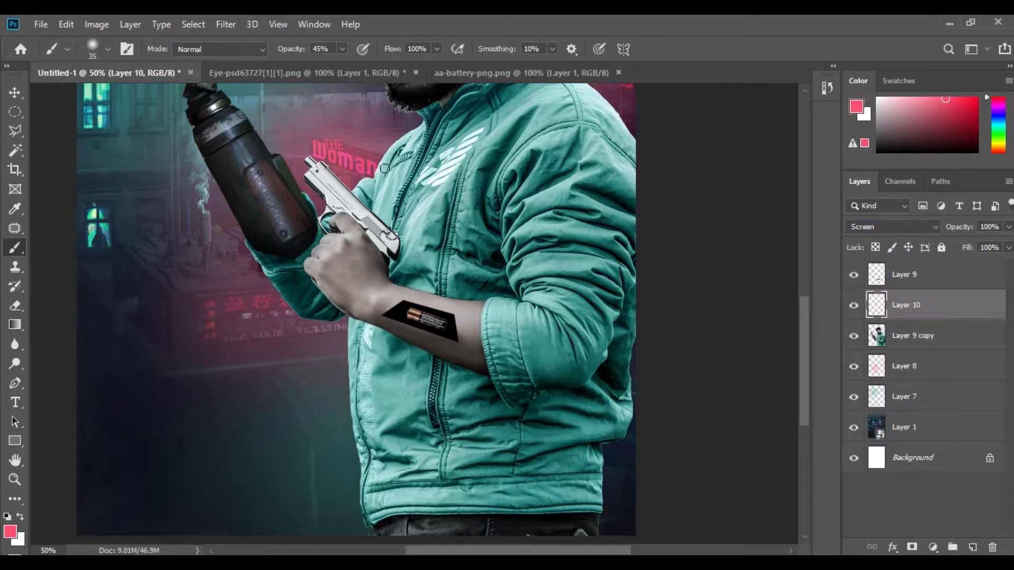
# - Load the model's outline as a selection and set the soft brush to 42 px at 0% hardness
pyautogui.hotkey('ctrl', '+')
pyautogui.hotkey('ctrl', '+')
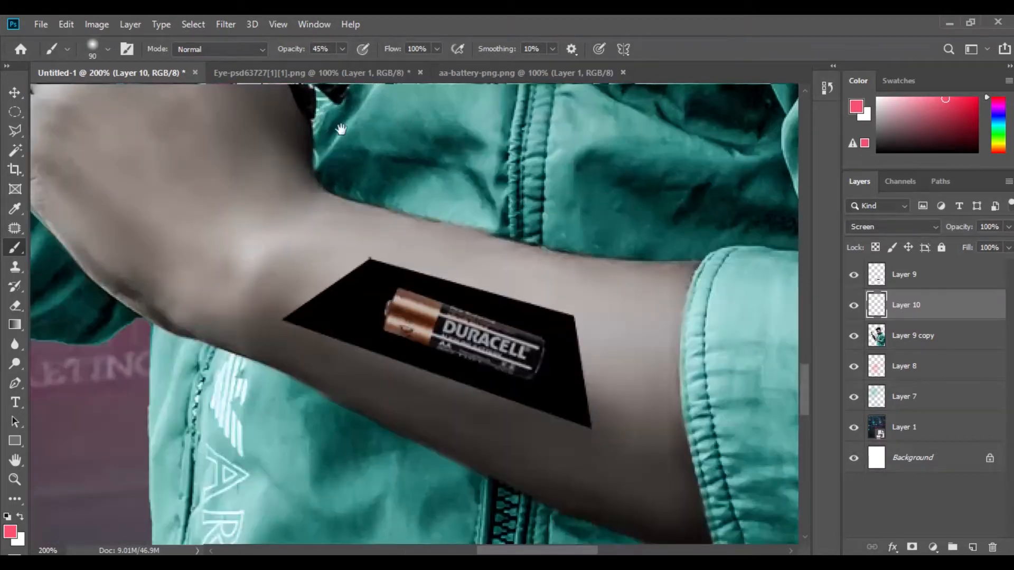
pyautogui.moveTo(340, 129); pyautogui.dragTo(426, 550)
pyautogui.scroll(4, 400, 474)
pyautogui.rightClick(403, 317)
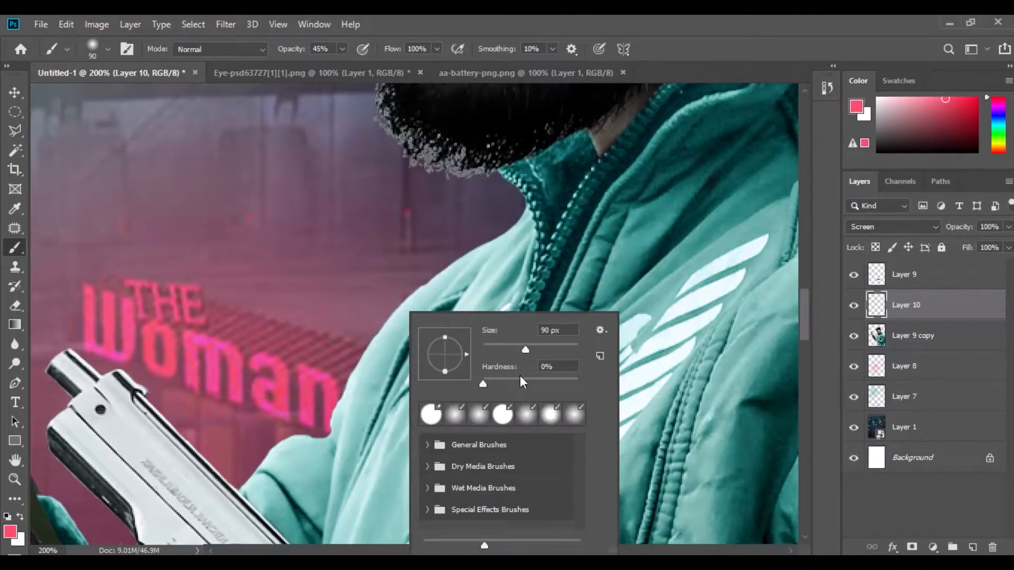
pyautogui.press('Return')
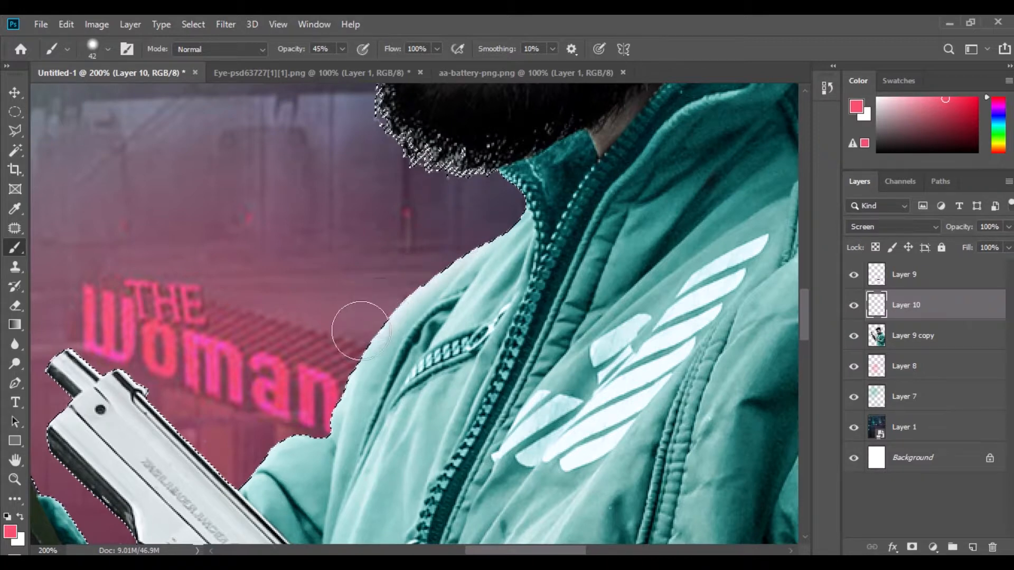
# - Paint a soft pink rim light along the front shoulder, collar and beard edges inside the selection
pyautogui.moveTo(339, 385)
pyautogui.mouseDown()
pyautogui.moveTo(319, 417)
pyautogui.moveTo(243, 468)
pyautogui.mouseUp()
pyautogui.click(853, 275)
pyautogui.click(854, 275)
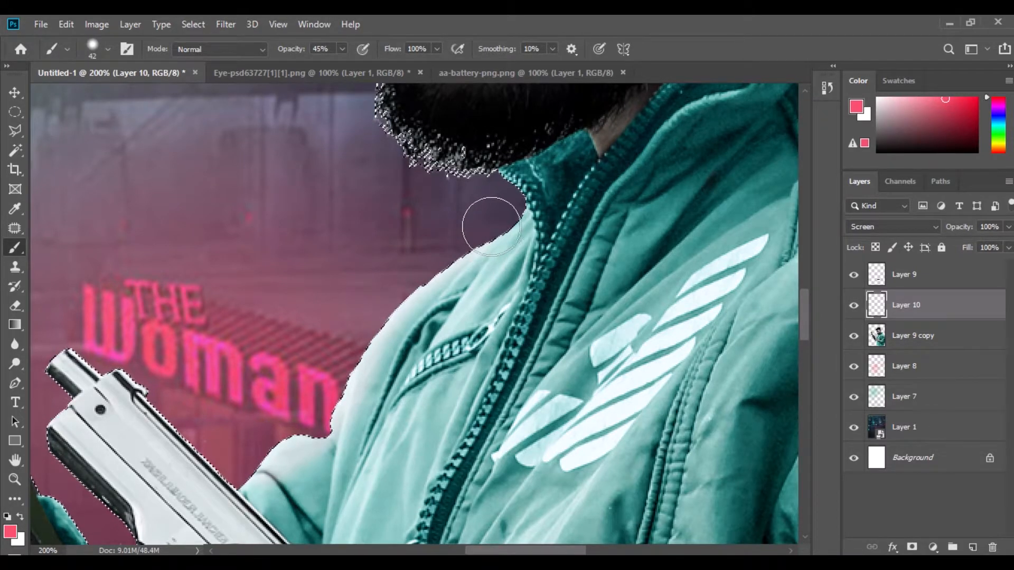
pyautogui.moveTo(232, 467); pyautogui.dragTo(275, 437)
pyautogui.moveTo(457, 234)
pyautogui.mouseDown()
pyautogui.moveTo(502, 192)
pyautogui.moveTo(493, 188)
pyautogui.moveTo(482, 220)
pyautogui.moveTo(416, 231)
pyautogui.moveTo(367, 183)
pyautogui.moveTo(356, 150)
pyautogui.mouseUp()
pyautogui.scroll(2, 369, 243)
pyautogui.moveTo(331, 403); pyautogui.dragTo(484, 140)
pyautogui.moveTo(329, 214); pyautogui.dragTo(393, 196)
# - Brush the pink rim light onto the robotic arm's inner edge, its upper ring and the sleeve edge beside the pistol
pyautogui.moveTo(327, 296); pyautogui.dragTo(460, 426)
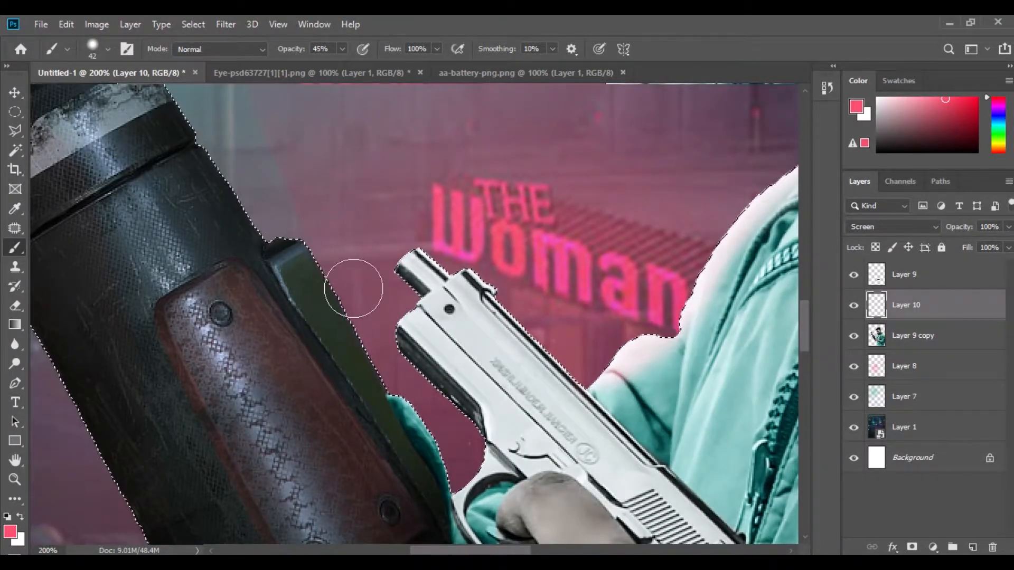
pyautogui.moveTo(263, 195); pyautogui.dragTo(182, 64)
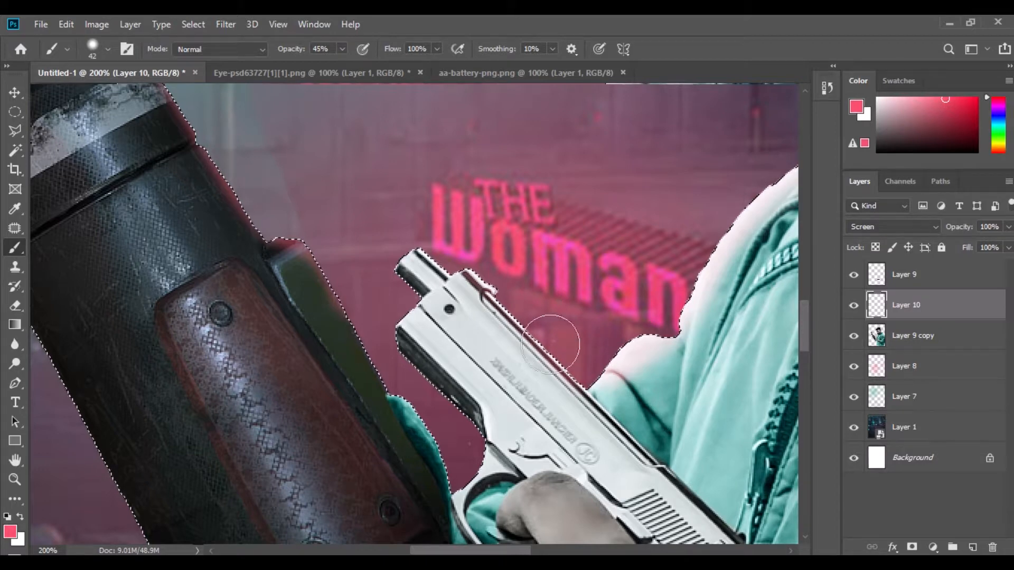
pyautogui.moveTo(441, 442)
pyautogui.mouseDown()
pyautogui.moveTo(435, 411)
pyautogui.moveTo(462, 464)
pyautogui.mouseUp()
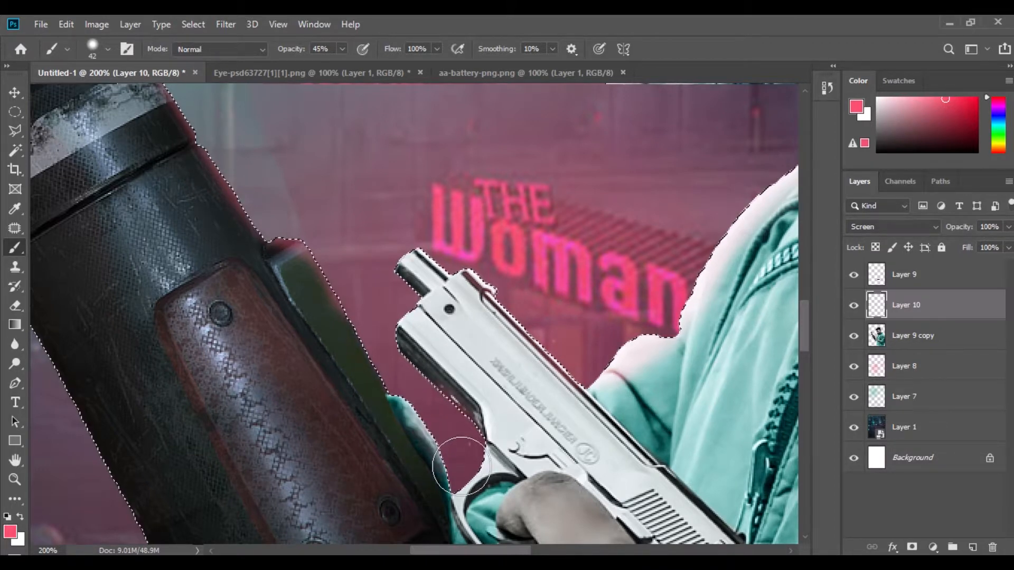
pyautogui.moveTo(448, 426); pyautogui.dragTo(533, 541)
pyautogui.moveTo(267, 244); pyautogui.dragTo(288, 273)
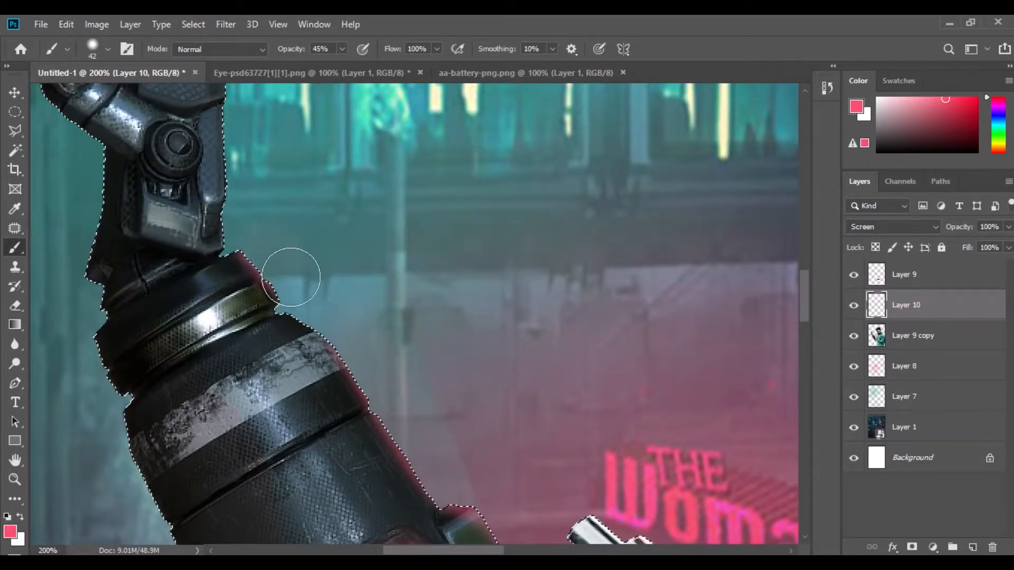
# - Paint the pink rim light along the rear shoulder and rear collar edge, switching the brush to Multiply mode
pyautogui.hotkey('ctrl', '-')
pyautogui.hotkey('ctrl', '-')
pyautogui.hotkey('ctrl', '-')
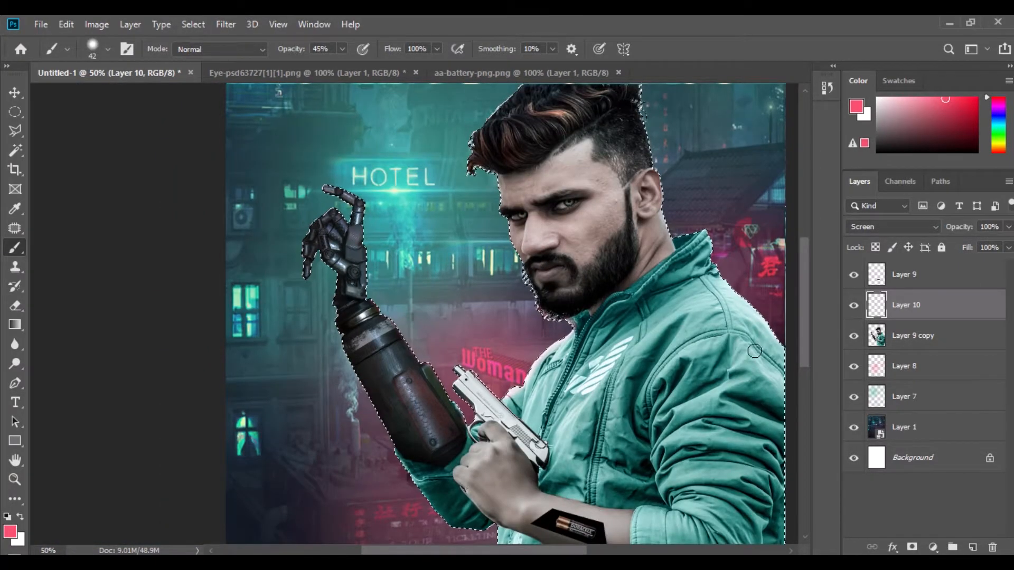
pyautogui.hotkey('ctrl', '+')
pyautogui.hotkey('ctrl', '+')
pyautogui.hotkey('ctrl', '+')
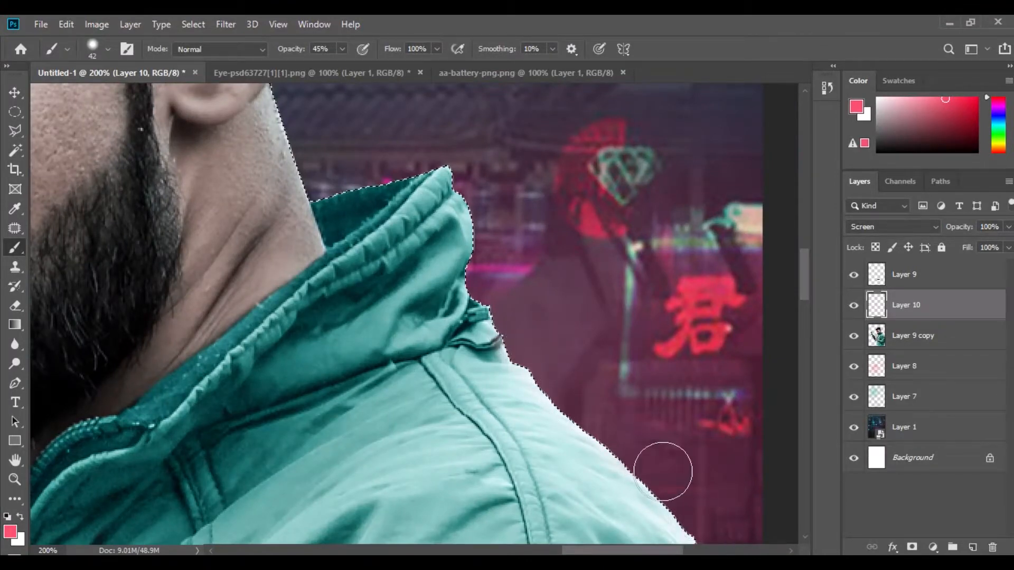
pyautogui.click(248, 49)
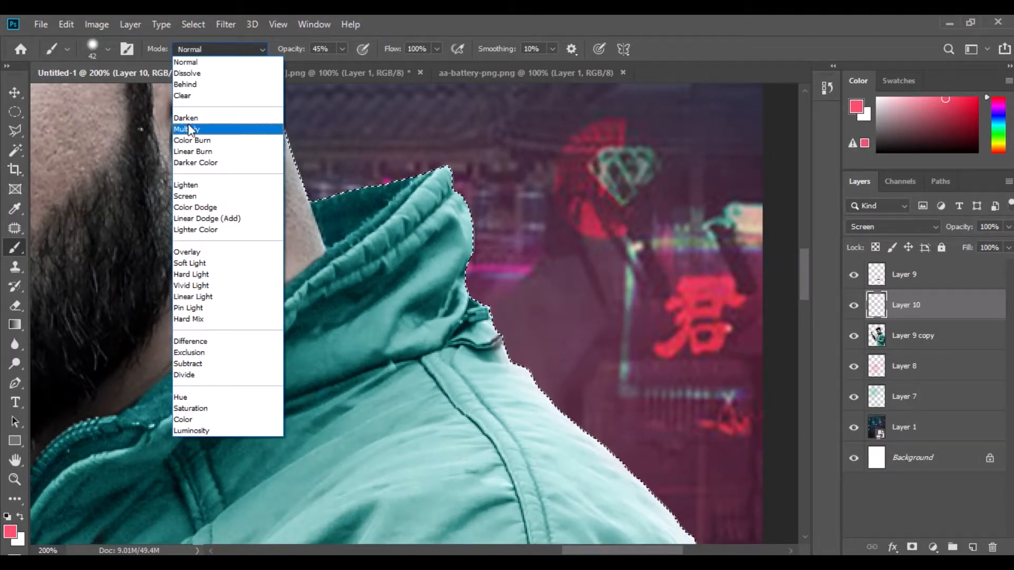
pyautogui.click(211, 129)
pyautogui.moveTo(507, 317)
pyautogui.mouseDown()
pyautogui.moveTo(519, 350)
pyautogui.moveTo(639, 461)
pyautogui.mouseUp()
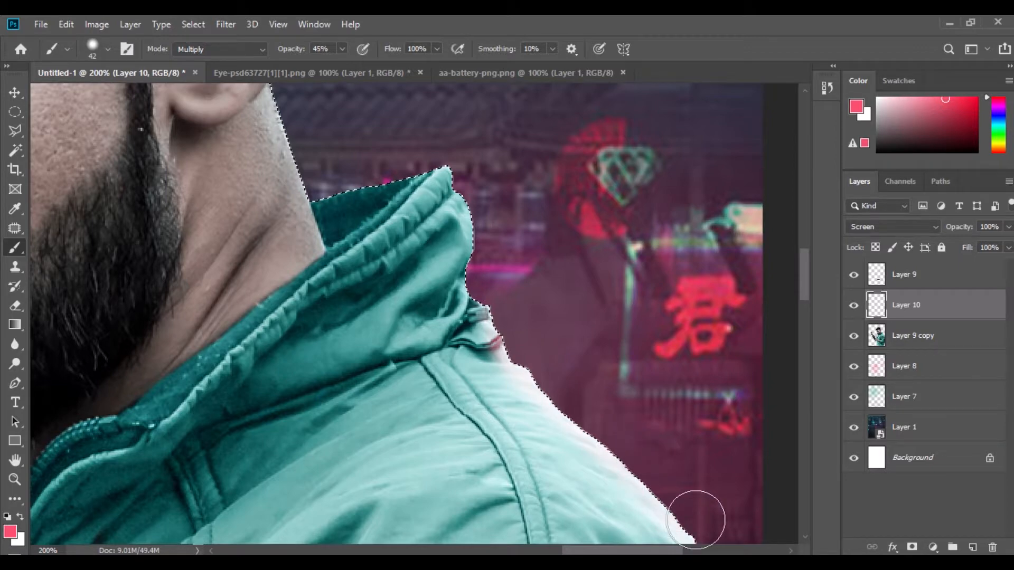
pyautogui.moveTo(512, 308)
pyautogui.mouseDown()
pyautogui.moveTo(488, 290)
pyautogui.moveTo(492, 218)
pyautogui.moveTo(475, 181)
pyautogui.mouseUp()
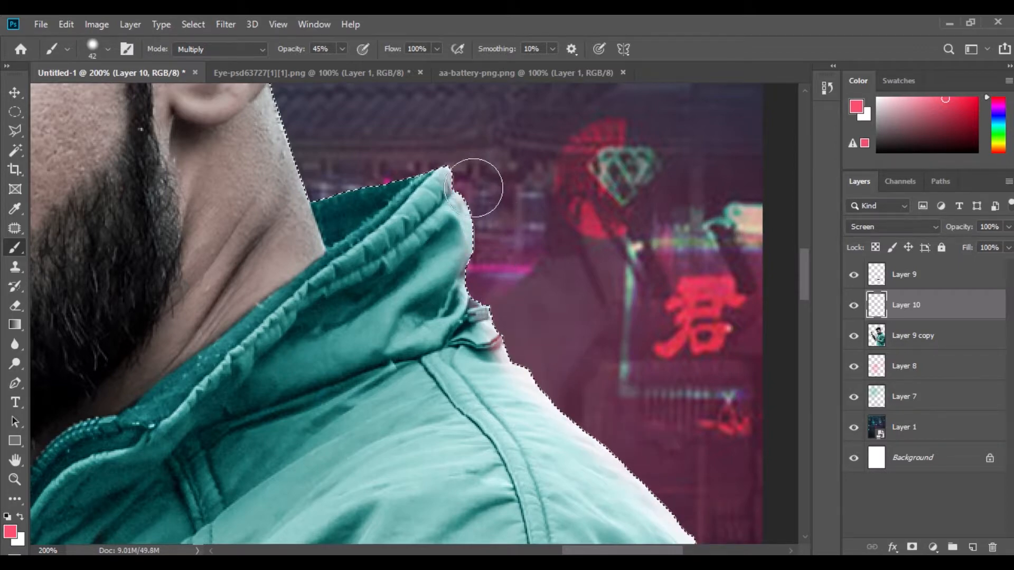
# - Return the brush to Normal mode at 82% opacity and strengthen the pink rim along the rear collar and both shoulders
pyautogui.click(248, 49)
pyautogui.click(192, 63)
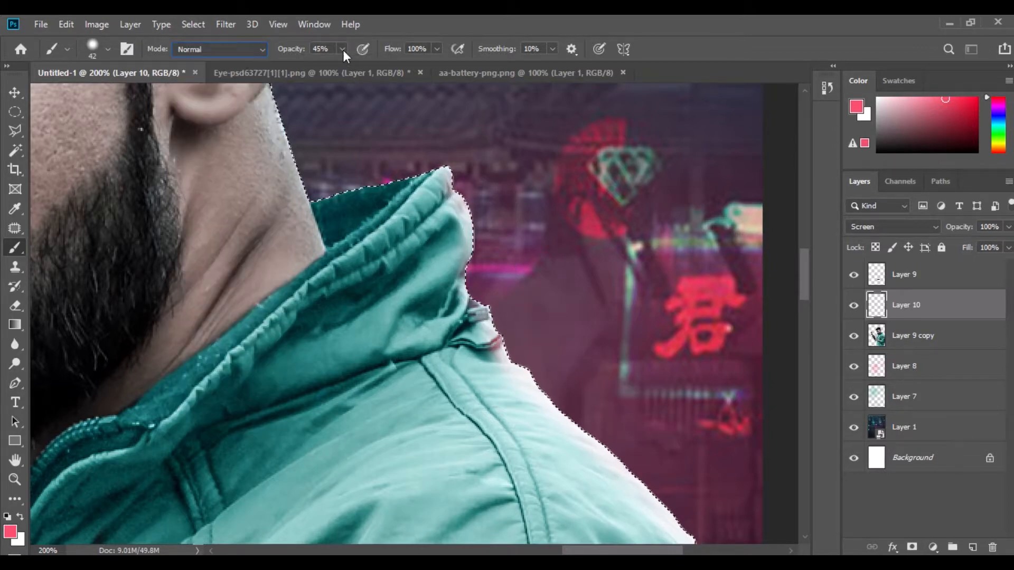
pyautogui.moveTo(342, 49); pyautogui.dragTo(352, 68)
pyautogui.moveTo(415, 173); pyautogui.dragTo(471, 182)
pyautogui.moveTo(493, 244)
pyautogui.mouseDown()
pyautogui.moveTo(509, 324)
pyautogui.moveTo(590, 402)
pyautogui.mouseUp()
pyautogui.moveTo(655, 472); pyautogui.dragTo(754, 543)
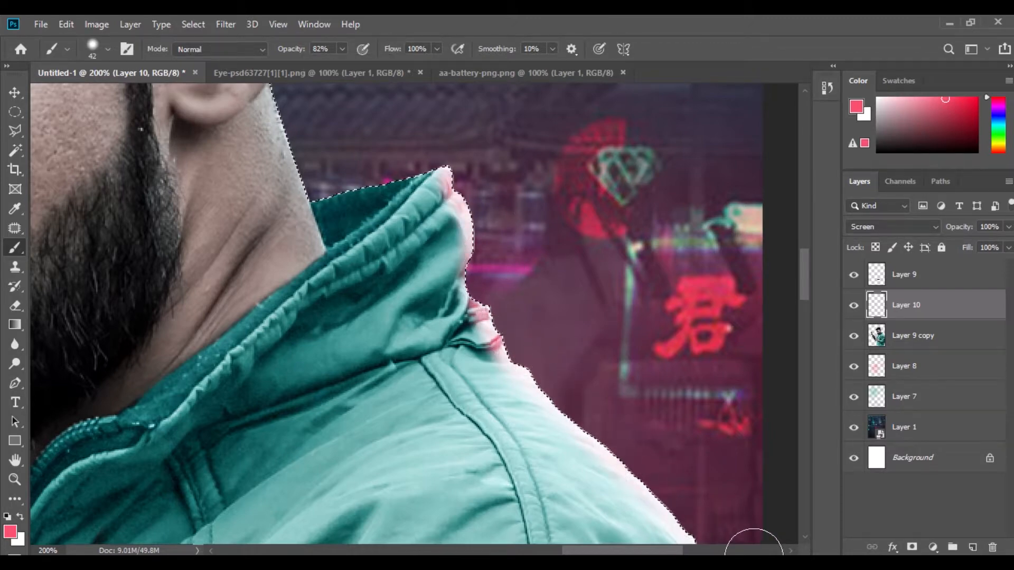
pyautogui.moveTo(412, 366); pyautogui.dragTo(414, 153)
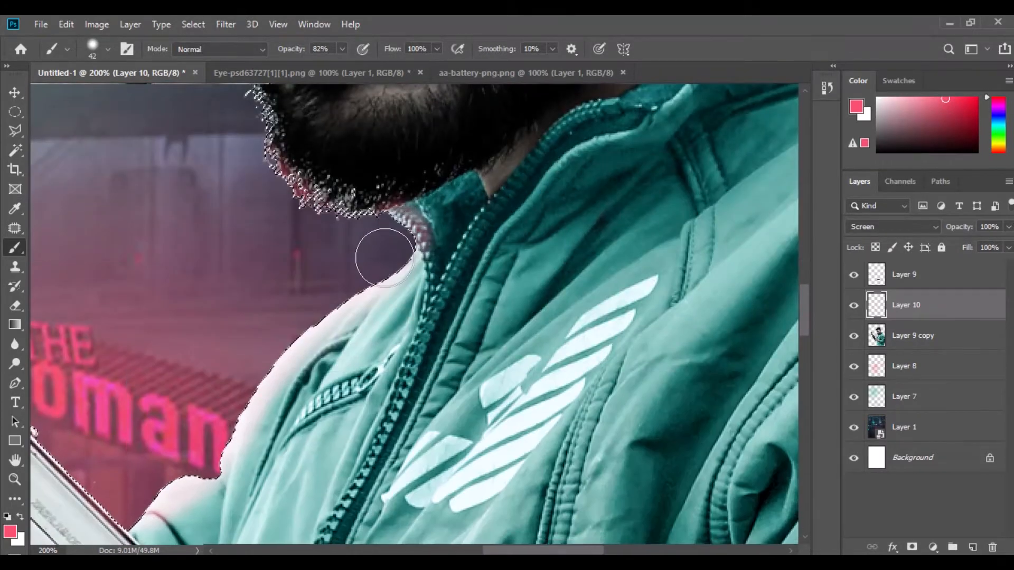
pyautogui.moveTo(281, 347)
pyautogui.mouseDown()
pyautogui.moveTo(202, 451)
pyautogui.moveTo(140, 501)
pyautogui.mouseUp()
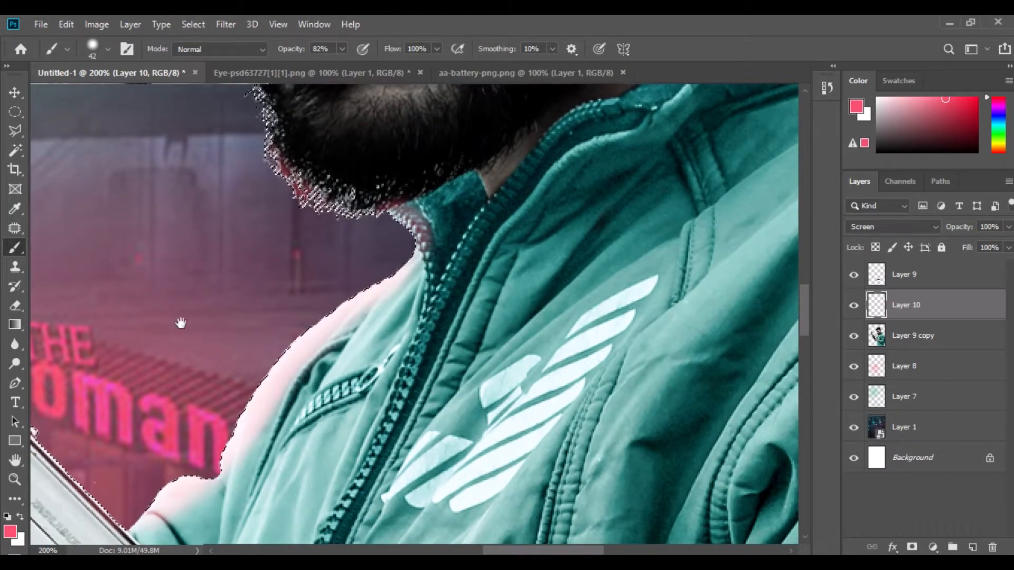
# - Paint the pink rim light along the inner edge of the robotic hand and wrist
pyautogui.moveTo(181, 323); pyautogui.dragTo(656, 465)
pyautogui.moveTo(177, 287); pyautogui.dragTo(320, 425)
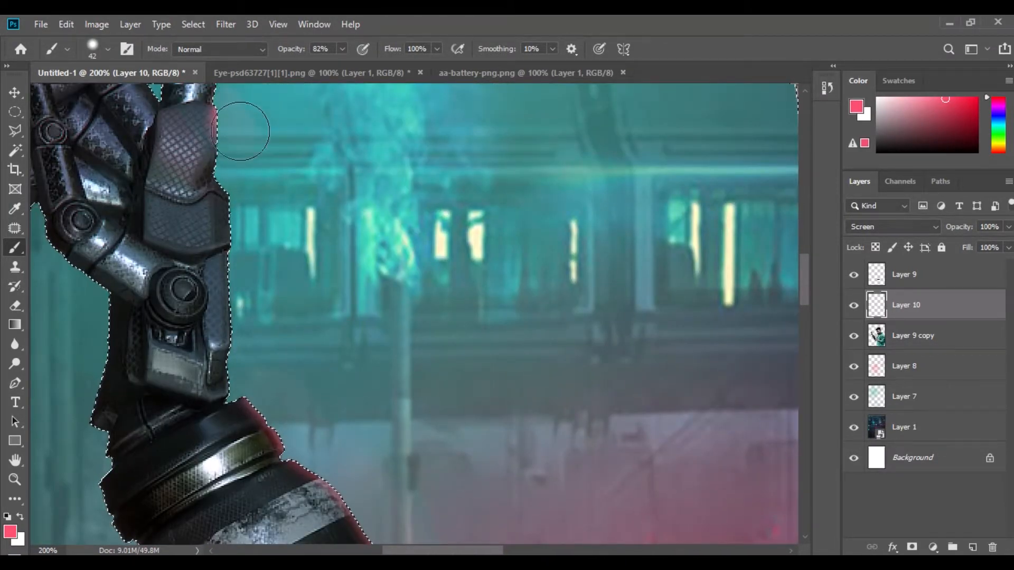
pyautogui.moveTo(242, 172); pyautogui.dragTo(255, 222)
pyautogui.moveTo(255, 284); pyautogui.dragTo(256, 344)
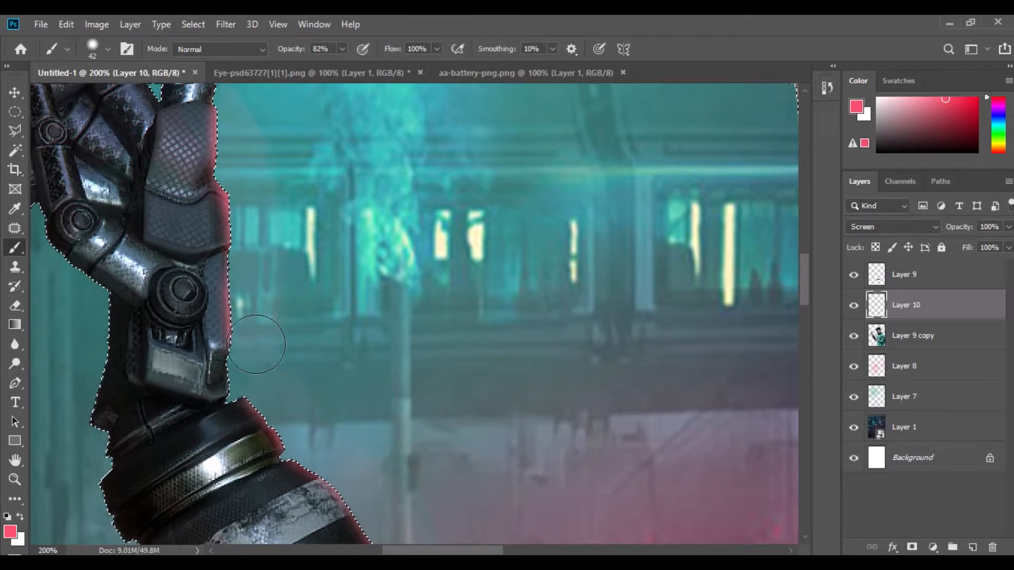
pyautogui.moveTo(253, 382); pyautogui.dragTo(255, 386)
# - Paint the pink rim light down the robotic arm's outer edge and along the underside of its jacket sleeve
pyautogui.moveTo(315, 168)
pyautogui.mouseDown()
pyautogui.moveTo(484, 152)
pyautogui.moveTo(502, 109)
pyautogui.mouseUp()
pyautogui.moveTo(422, 475); pyautogui.dragTo(394, 88)
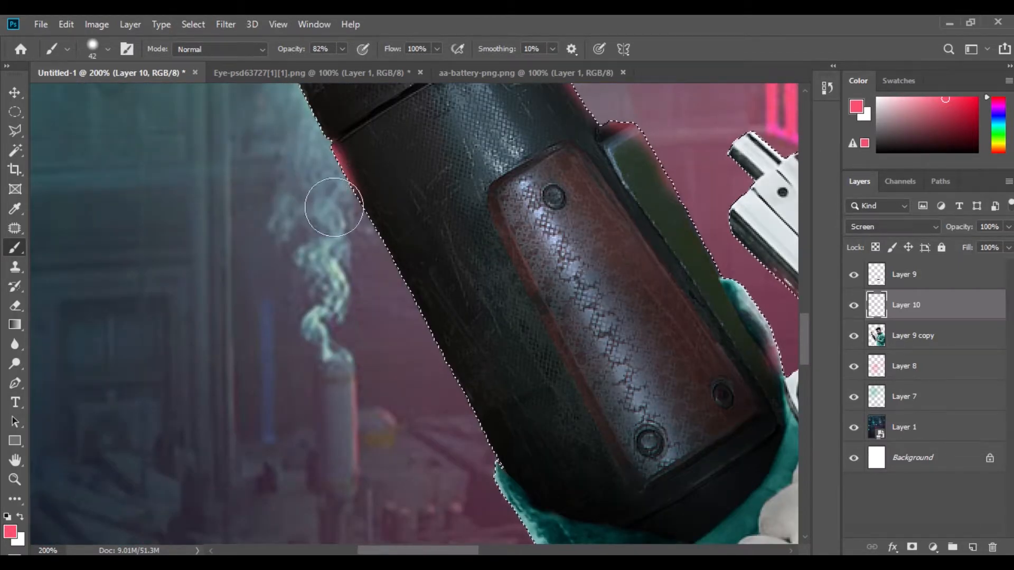
pyautogui.moveTo(416, 358)
pyautogui.mouseDown()
pyautogui.moveTo(468, 459)
pyautogui.moveTo(383, 193)
pyautogui.mouseUp()
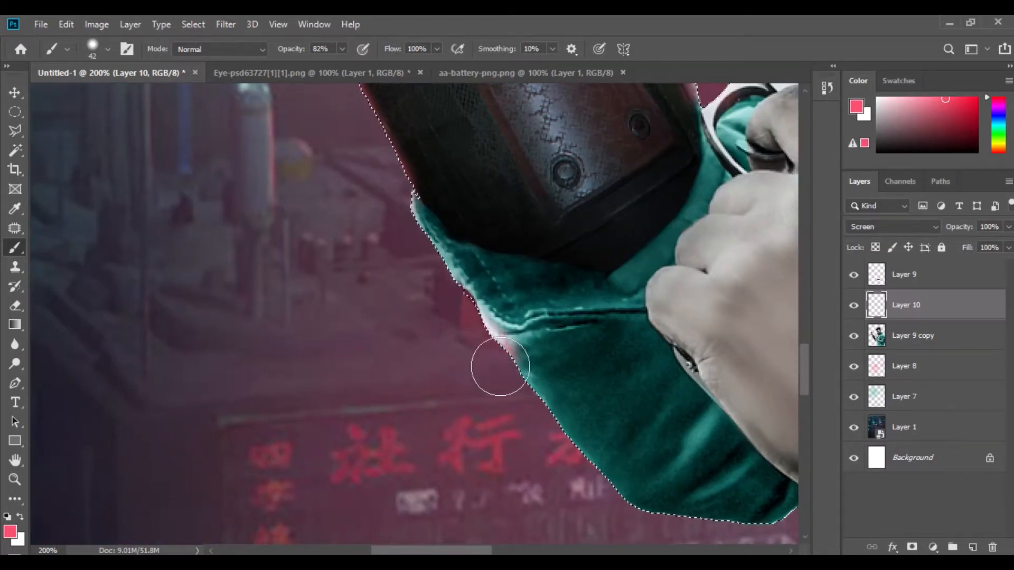
pyautogui.moveTo(530, 415); pyautogui.dragTo(607, 499)
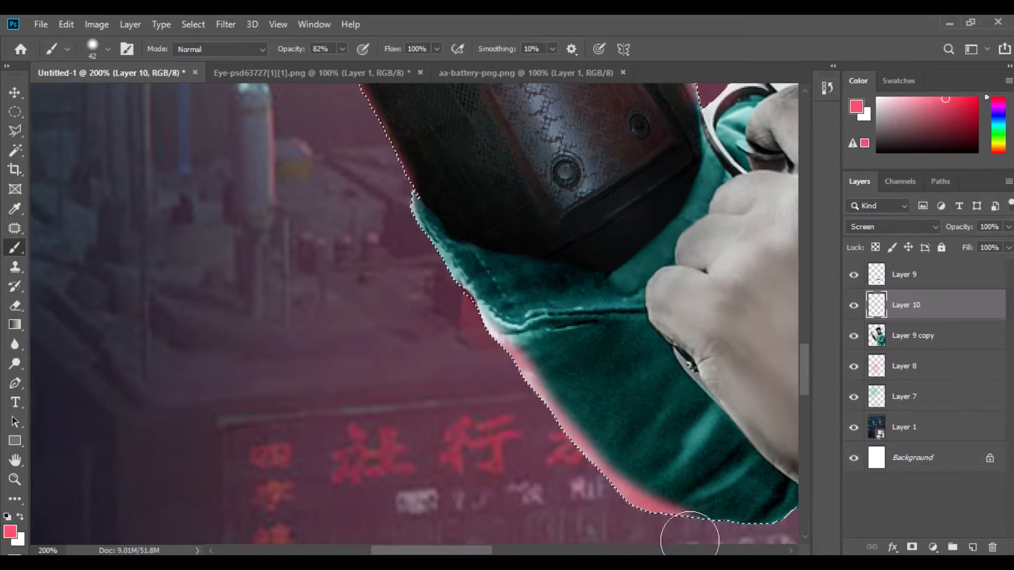
# - Set the brush's foreground colour to #2edad5 and lower the brush opacity to 21%
pyautogui.hotkey('ctrl', '-')
pyautogui.hotkey('ctrl', '-')
pyautogui.hotkey('ctrl', '-')
pyautogui.hotkey('ctrl', '-')
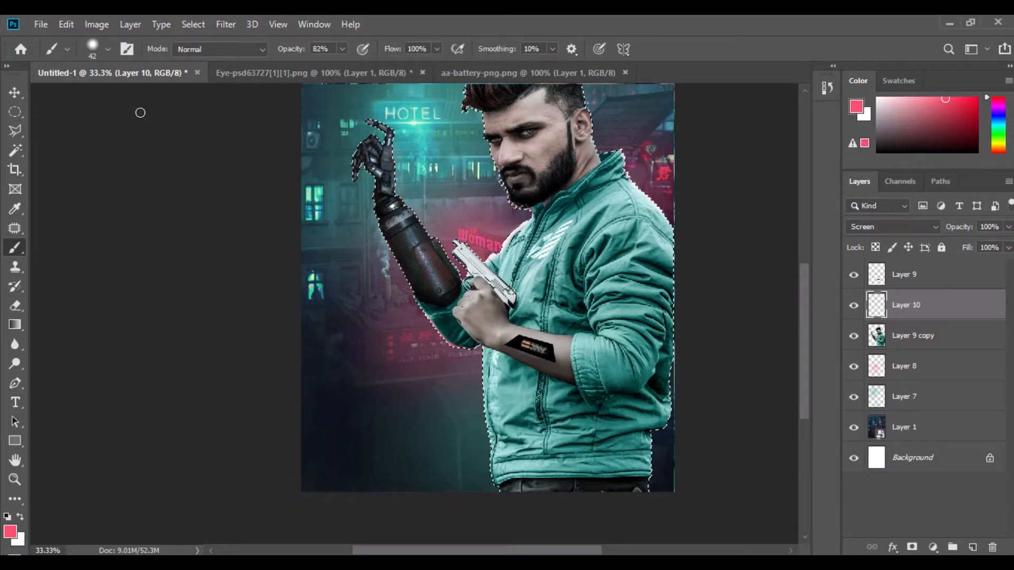
pyautogui.press('i')
pyautogui.click(11, 531)
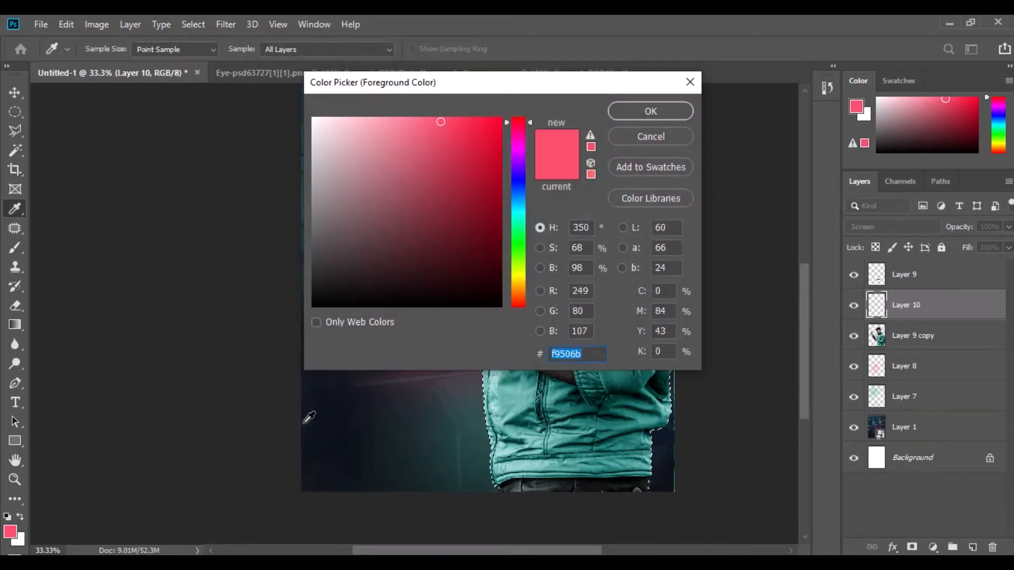
pyautogui.write('2e')
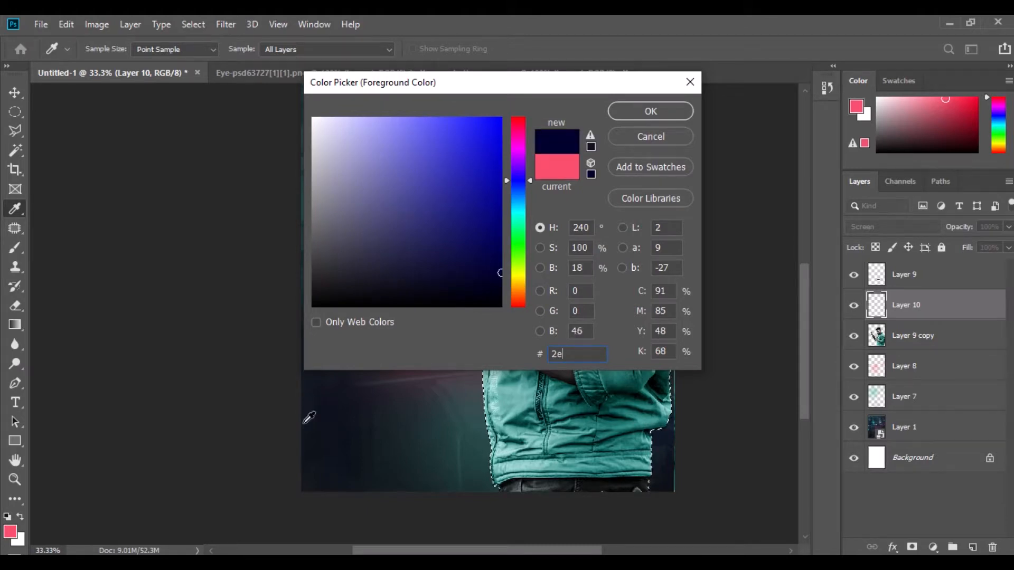
pyautogui.write('dad5')
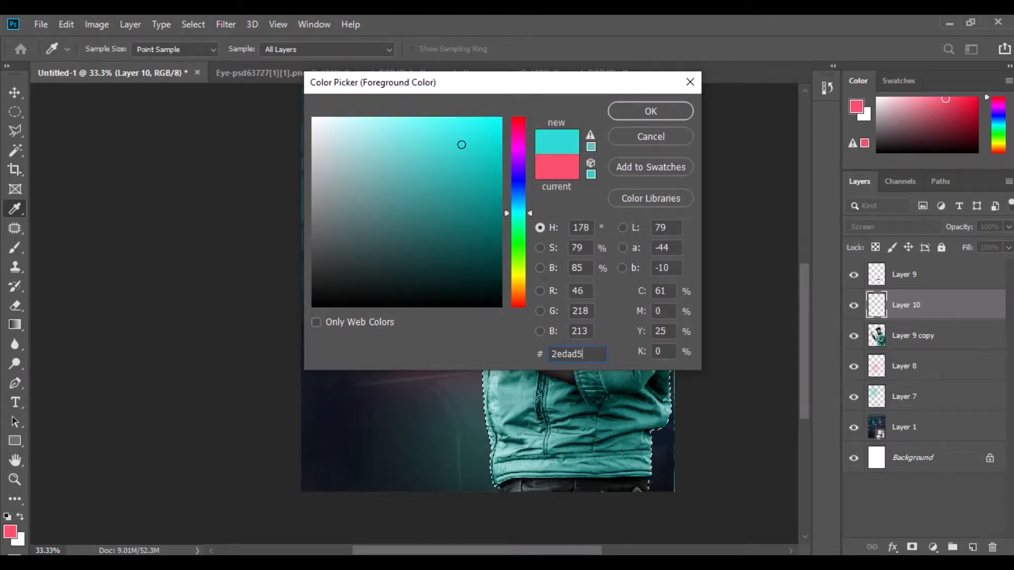
pyautogui.click(628, 109)
pyautogui.press('b')
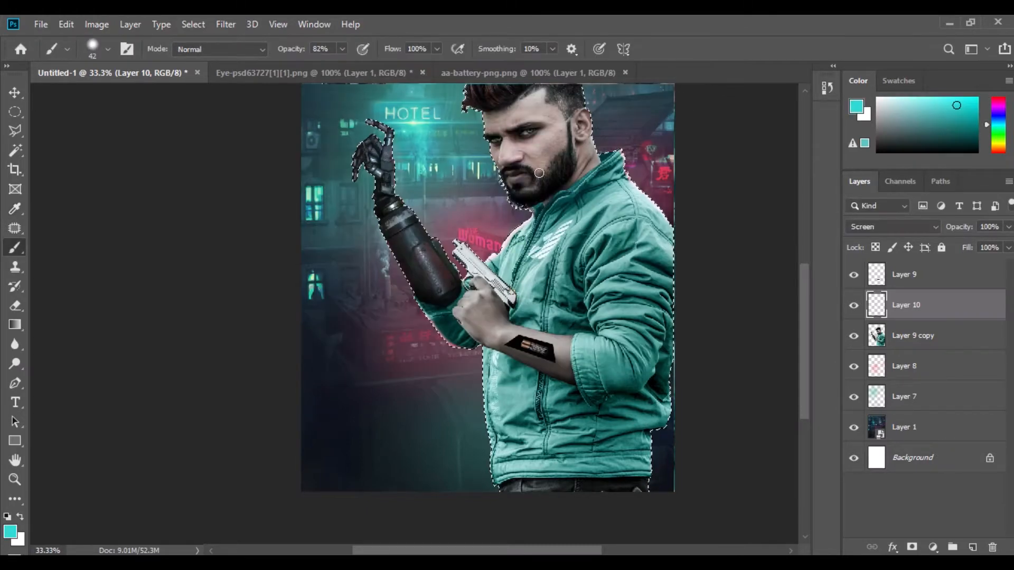
pyautogui.click(342, 49)
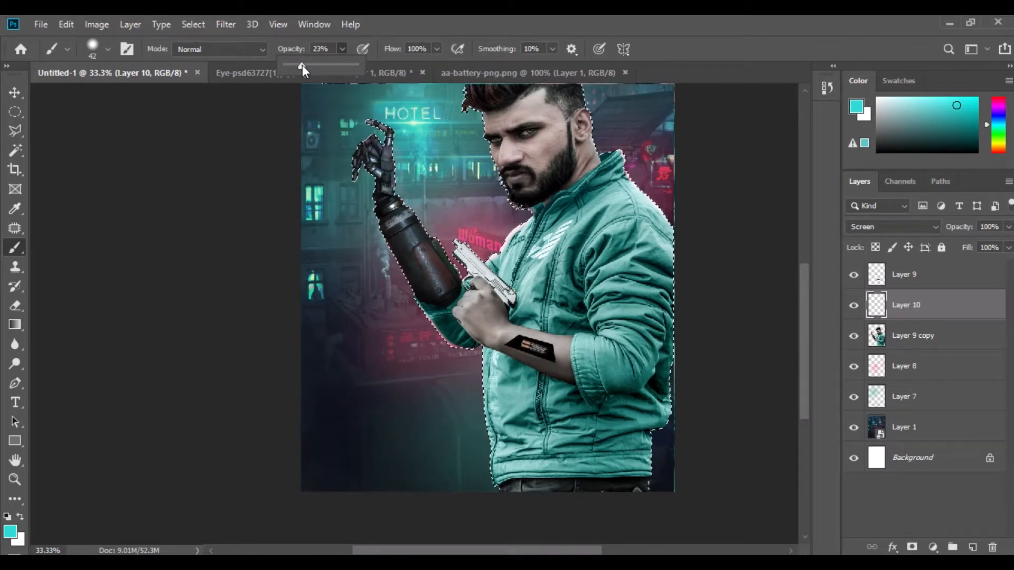
# - With a 25 px brush at 100% hardness, paint the teal rim light along the upper edge of the robotic hand's extended finger
pyautogui.hotkey('ctrl', '+')
pyautogui.hotkey('ctrl', '+')
pyautogui.hotkey('ctrl', '+')
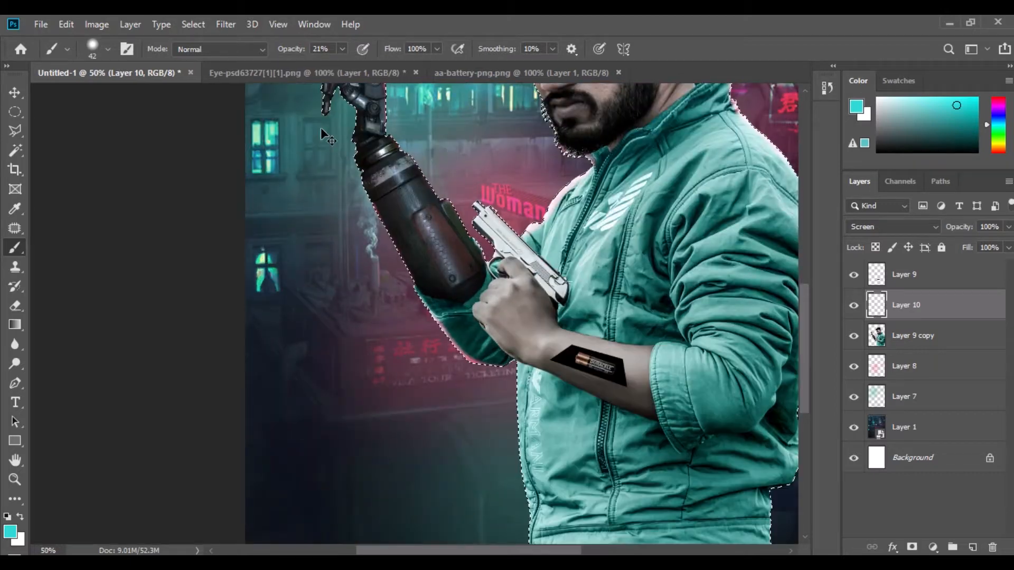
pyautogui.press('space')
pyautogui.moveTo(393, 361); pyautogui.dragTo(412, 477)
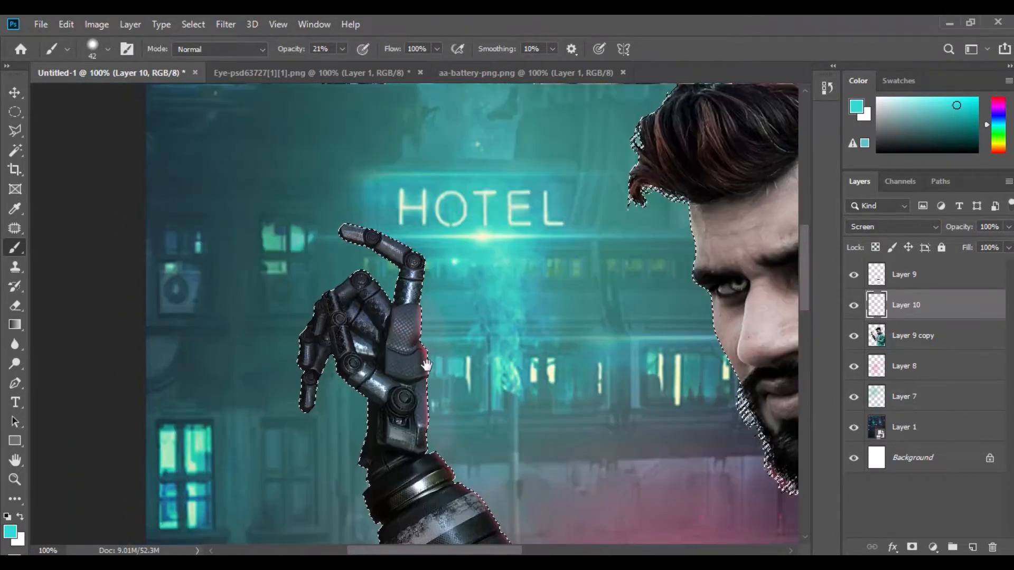
pyautogui.hotkey('ctrl', '+')
pyautogui.hotkey('ctrl', '+')
pyautogui.press('[')
pyautogui.press('[')
pyautogui.press('[')
pyautogui.press('[')
pyautogui.moveTo(301, 172); pyautogui.dragTo(362, 370)
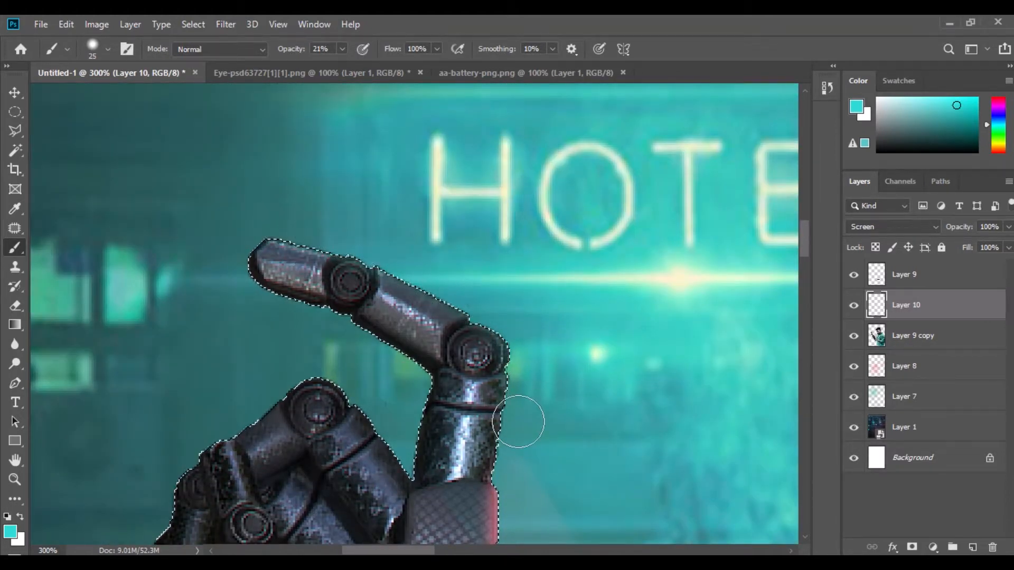
pyautogui.rightClick(551, 315)
pyautogui.moveTo(667, 387); pyautogui.dragTo(749, 392)
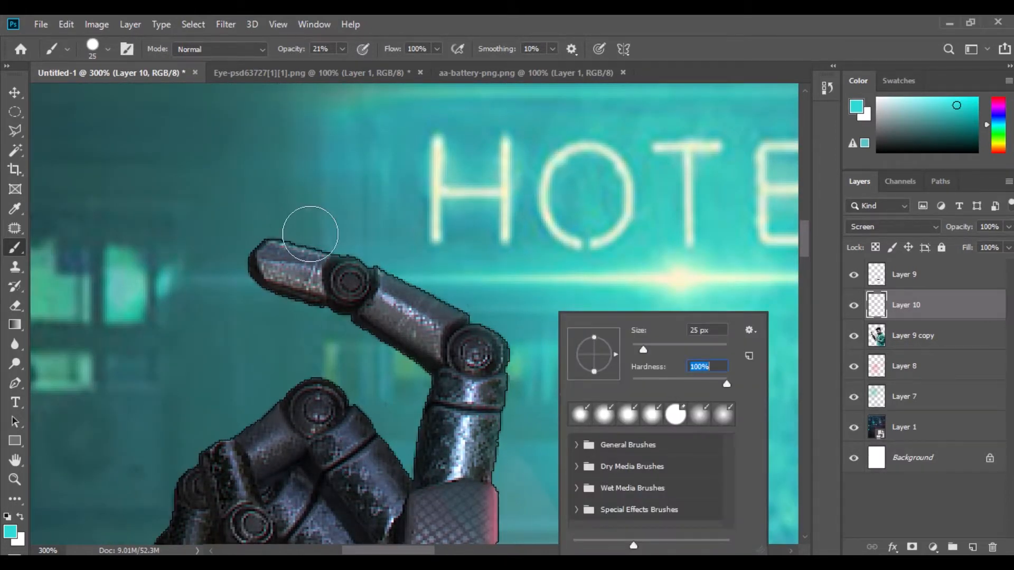
pyautogui.click(302, 230)
pyautogui.moveTo(302, 231); pyautogui.dragTo(400, 260)
pyautogui.moveTo(481, 309)
pyautogui.mouseDown()
pyautogui.moveTo(503, 326)
pyautogui.moveTo(525, 384)
pyautogui.mouseUp()
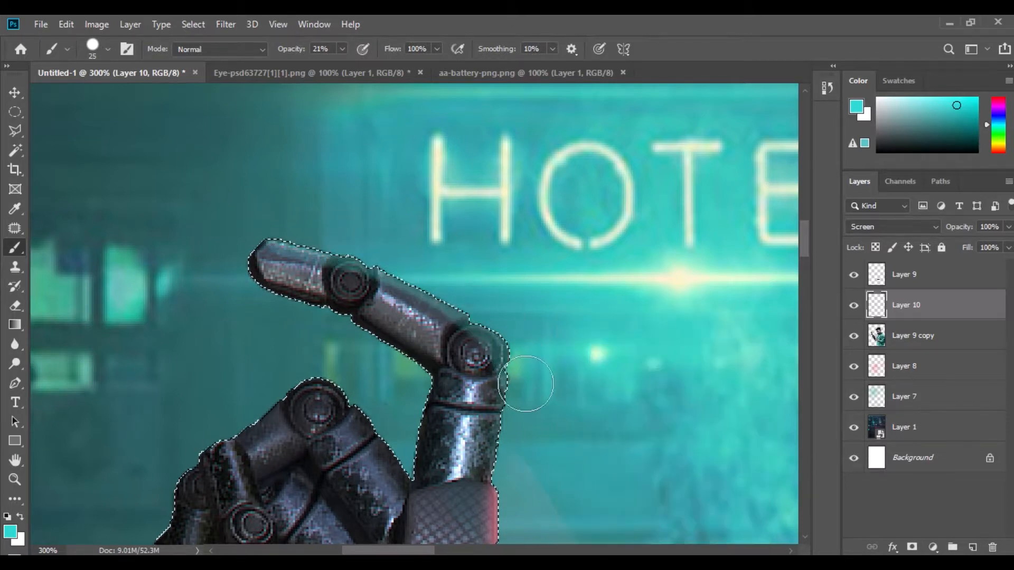
# - Paint the teal rim light down the outer edge of the robotic hand's curled fingers
pyautogui.moveTo(430, 289); pyautogui.dragTo(539, 98)
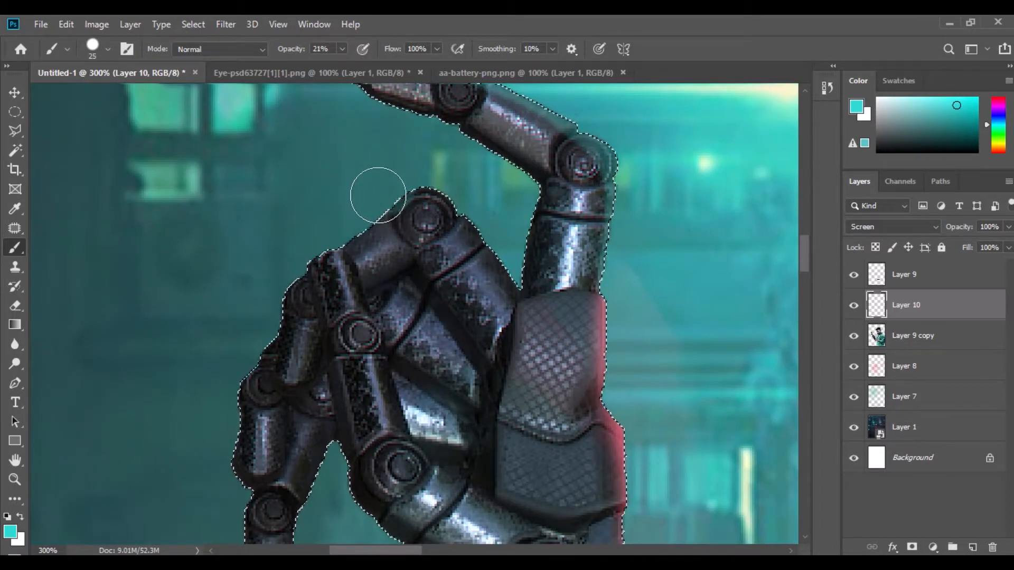
pyautogui.moveTo(337, 227)
pyautogui.mouseDown()
pyautogui.moveTo(287, 265)
pyautogui.moveTo(258, 310)
pyautogui.moveTo(230, 376)
pyautogui.moveTo(217, 509)
pyautogui.mouseUp()
pyautogui.moveTo(338, 429); pyautogui.dragTo(361, 178)
pyautogui.moveTo(373, 280)
pyautogui.mouseDown()
pyautogui.moveTo(446, 340)
pyautogui.moveTo(449, 356)
pyautogui.moveTo(413, 521)
pyautogui.mouseUp()
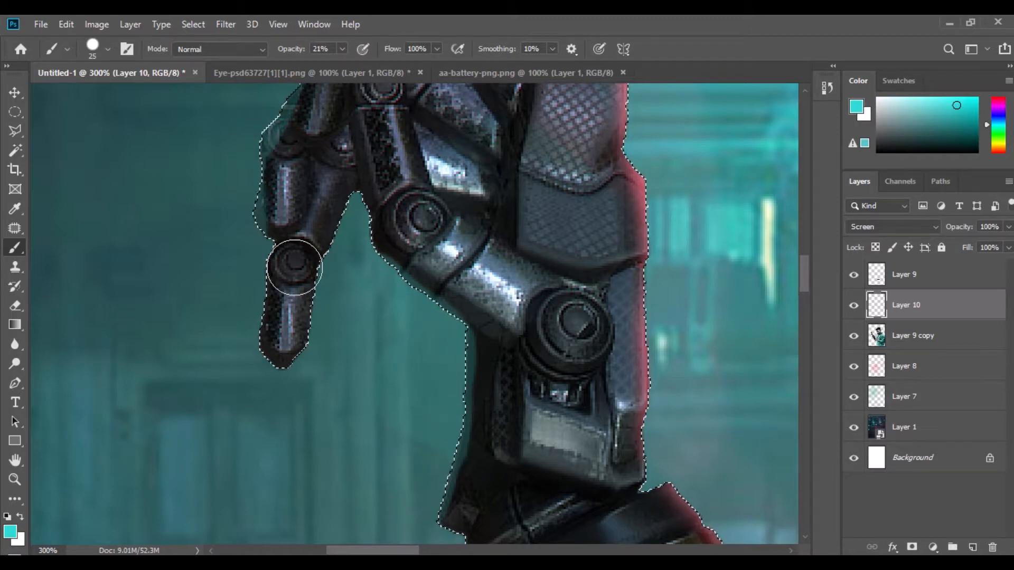
# - Switch to a soft 53 px brush and paint the teal rim light down the front profile of the face
pyautogui.hotkey('ctrl', '-')
pyautogui.hotkey('ctrl', '-')
pyautogui.hotkey('ctrl', '-')
pyautogui.hotkey('ctrl', '-')
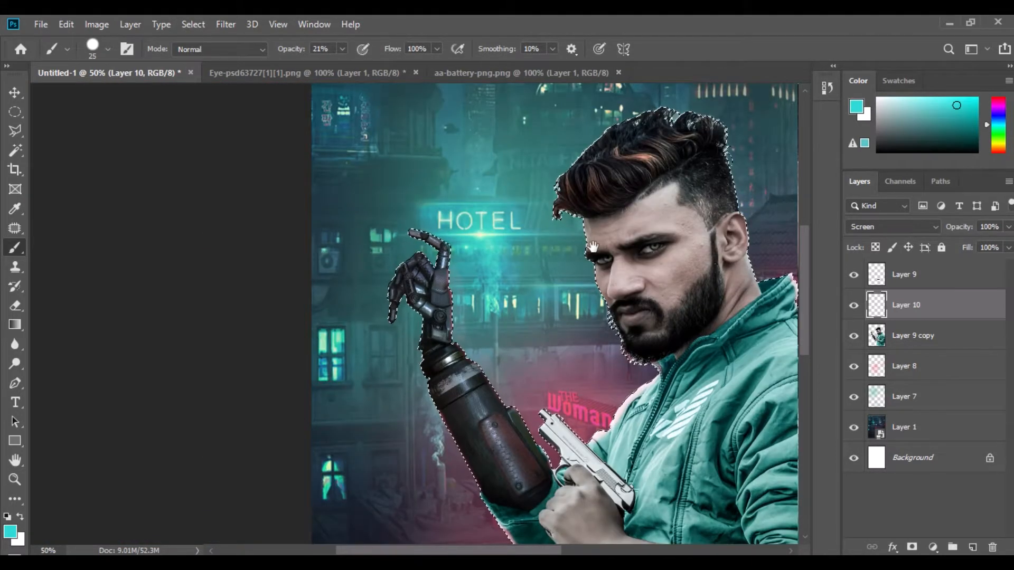
pyautogui.moveTo(595, 247); pyautogui.dragTo(554, 269)
pyautogui.hotkey('ctrl', '+')
pyautogui.hotkey('ctrl', '+')
pyautogui.hotkey('ctrl', '+')
pyautogui.rightClick(540, 217)
pyautogui.moveTo(645, 291)
pyautogui.mouseDown()
pyautogui.moveTo(622, 291)
pyautogui.moveTo(649, 258)
pyautogui.mouseUp()
pyautogui.press('space')
pyautogui.click(432, 388)
pyautogui.click(488, 231)
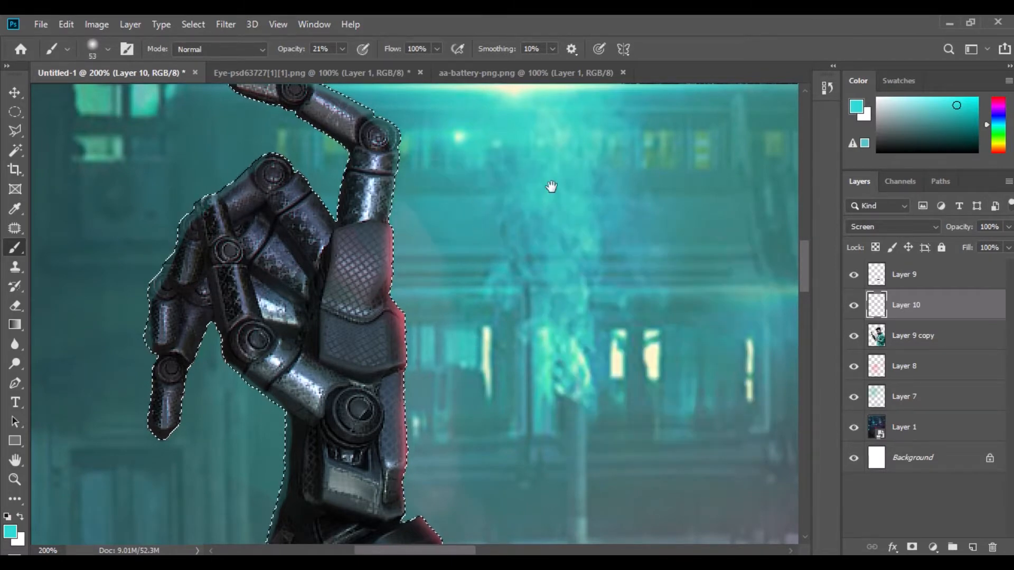
pyautogui.moveTo(549, 185); pyautogui.dragTo(419, 267)
pyautogui.rightClick(515, 146)
pyautogui.click(519, 138)
pyautogui.moveTo(523, 139)
pyautogui.mouseDown()
pyautogui.moveTo(503, 195)
pyautogui.moveTo(513, 286)
pyautogui.moveTo(540, 350)
pyautogui.moveTo(576, 320)
pyautogui.moveTo(594, 331)
pyautogui.mouseUp()
pyautogui.moveTo(616, 378); pyautogui.dragTo(622, 492)
pyautogui.moveTo(494, 428); pyautogui.dragTo(417, 546)
pyautogui.moveTo(572, 182)
pyautogui.mouseDown()
pyautogui.moveTo(440, 345)
pyautogui.moveTo(491, 281)
pyautogui.mouseUp()
# - Paint the teal rim light along the front and upper outline of the hair
pyautogui.moveTo(755, 127); pyautogui.dragTo(407, 245)
pyautogui.moveTo(469, 228)
pyautogui.mouseDown()
pyautogui.moveTo(392, 246)
pyautogui.moveTo(149, 360)
pyautogui.mouseUp()
pyautogui.moveTo(572, 228)
pyautogui.mouseDown()
pyautogui.moveTo(709, 277)
pyautogui.moveTo(747, 353)
pyautogui.moveTo(384, 29)
pyautogui.mouseUp()
pyautogui.moveTo(430, 168)
pyautogui.mouseDown()
pyautogui.moveTo(430, 118)
pyautogui.moveTo(462, 295)
pyautogui.moveTo(499, 336)
pyautogui.mouseUp()
pyautogui.hotkey('ctrl', '-')
pyautogui.hotkey('ctrl', '-')
pyautogui.hotkey('ctrl', '-')
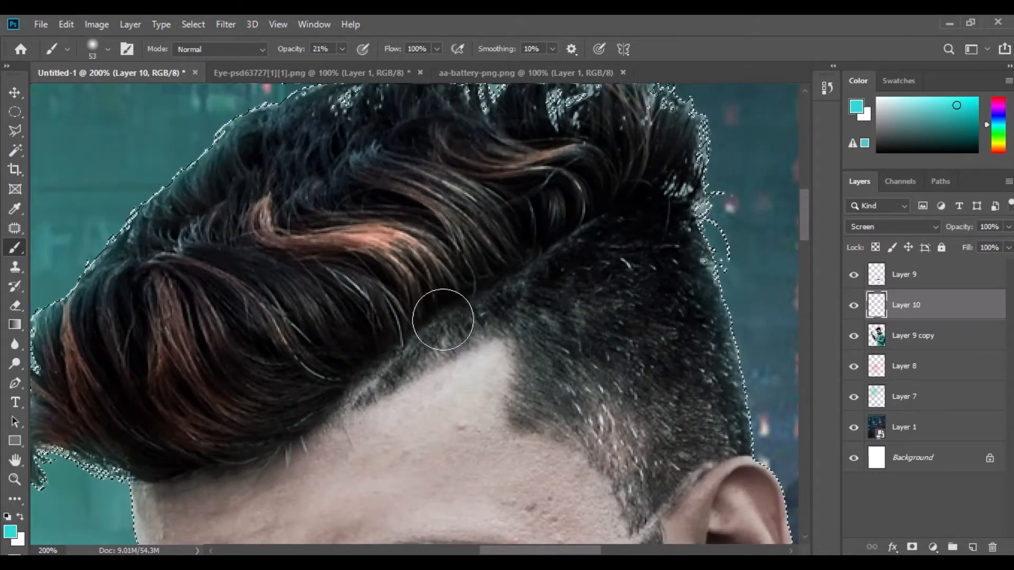
pyautogui.hotkey('ctrl', '-')
pyautogui.scroll(-3, 347, 294)
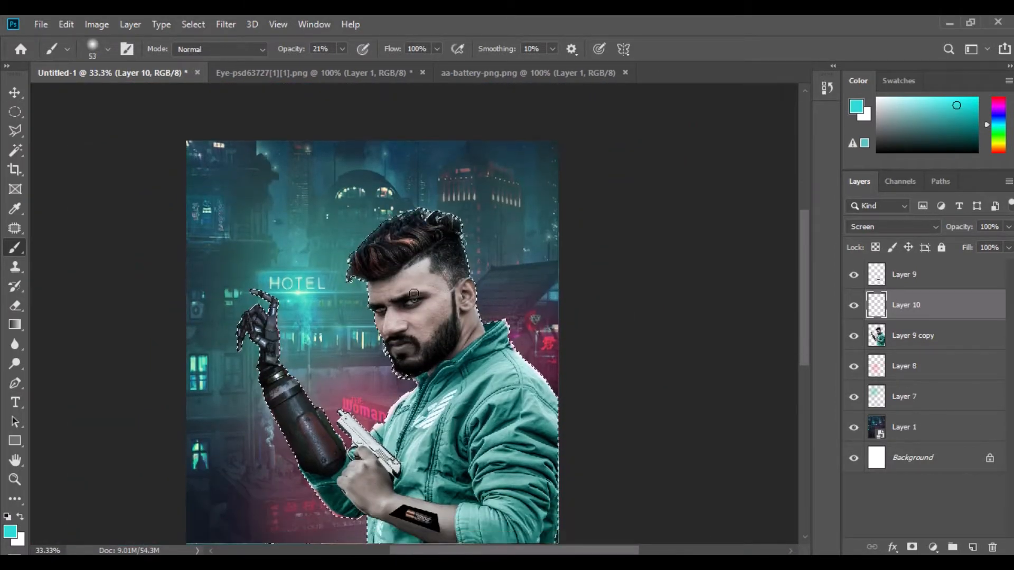
# - Add a new layer above the rim light layer and paint a teal tint over the whole model with a 250 px brush
pyautogui.press(']')
pyautogui.press(']')
pyautogui.press(']')
pyautogui.press(']')
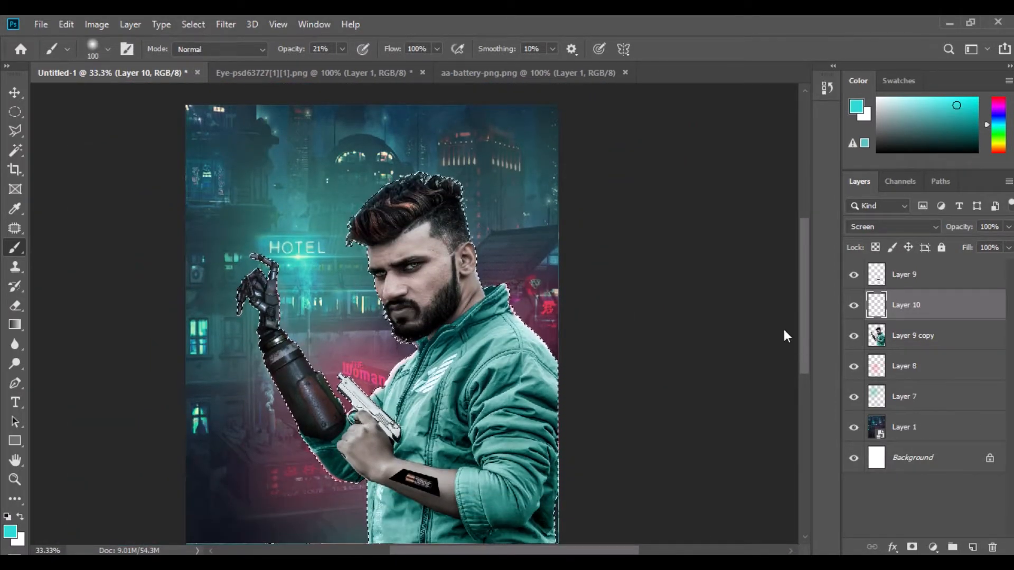
pyautogui.click(972, 547)
pyautogui.press(']')
pyautogui.press(']')
pyautogui.press(']')
pyautogui.press(']')
pyautogui.press(']')
pyautogui.moveTo(433, 242)
pyautogui.mouseDown()
pyautogui.moveTo(405, 268)
pyautogui.moveTo(398, 319)
pyautogui.moveTo(465, 279)
pyautogui.moveTo(452, 325)
pyautogui.moveTo(415, 342)
pyautogui.mouseUp()
pyautogui.moveTo(430, 252)
pyautogui.mouseDown()
pyautogui.moveTo(442, 201)
pyautogui.moveTo(353, 218)
pyautogui.mouseUp()
pyautogui.moveTo(472, 289)
pyautogui.mouseDown()
pyautogui.moveTo(491, 475)
pyautogui.moveTo(433, 465)
pyautogui.moveTo(391, 439)
pyautogui.mouseUp()
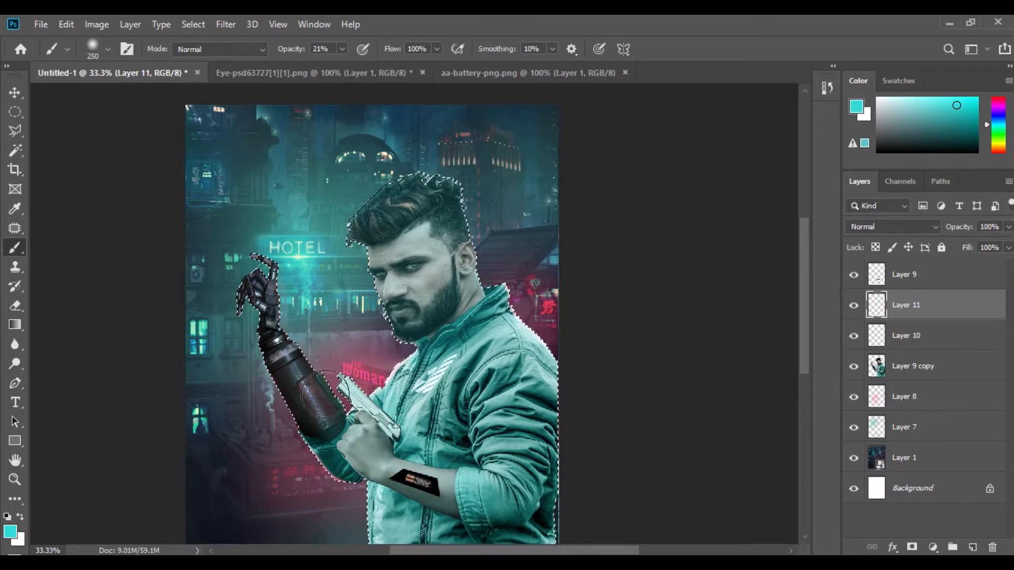
# - Set the teal tint layer's opacity to 34% and deselect the model's outline
pyautogui.click(983, 227)
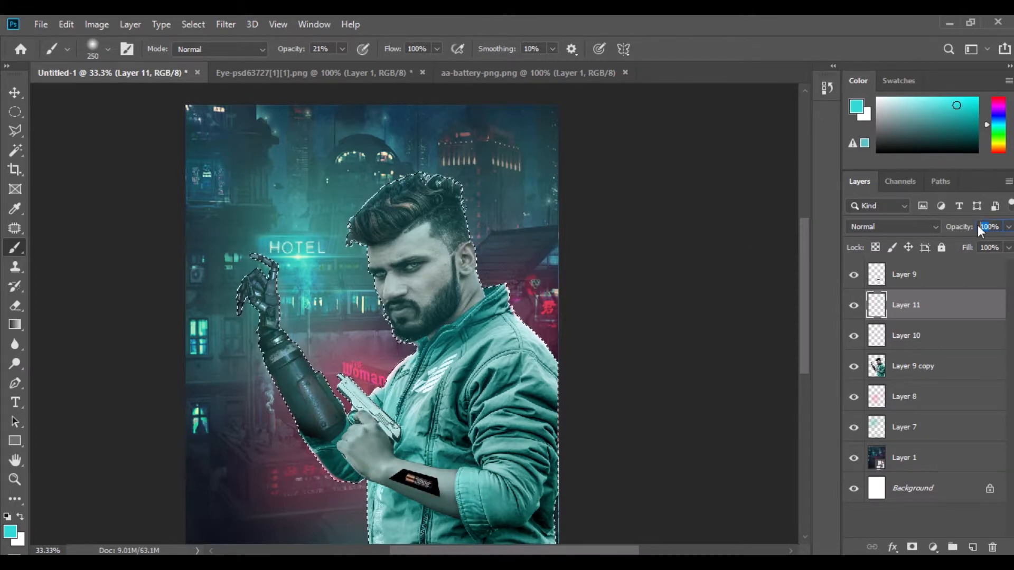
pyautogui.write('30')
pyautogui.click(1007, 227)
pyautogui.moveTo(958, 244); pyautogui.dragTo(961, 246)
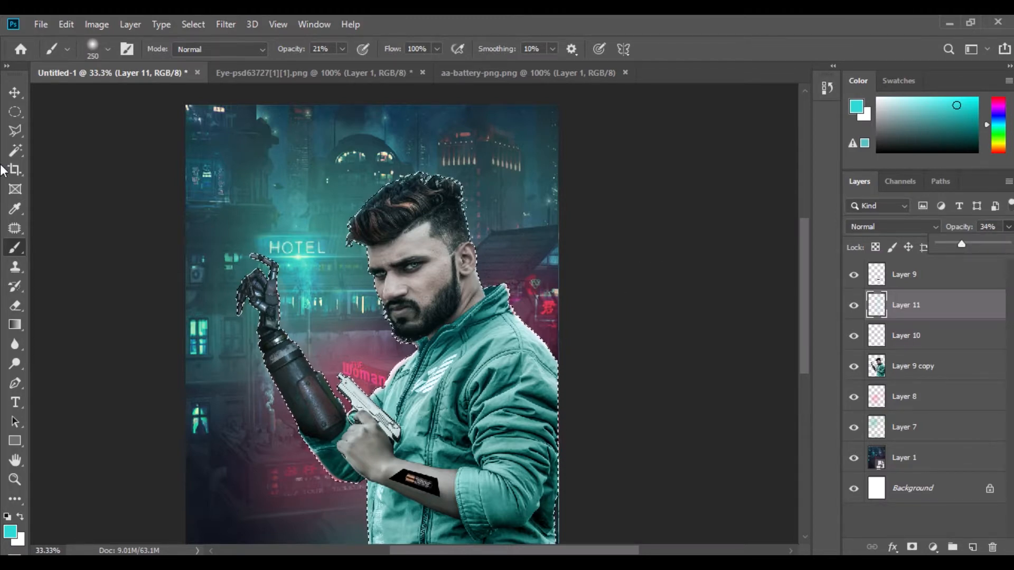
pyautogui.press('v')
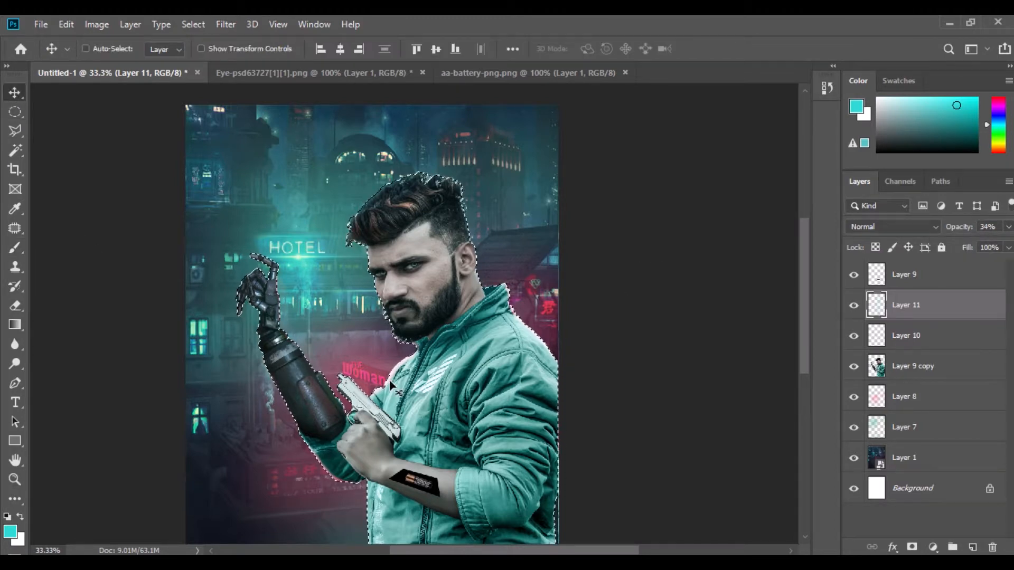
pyautogui.click(191, 25)
pyautogui.click(211, 55)
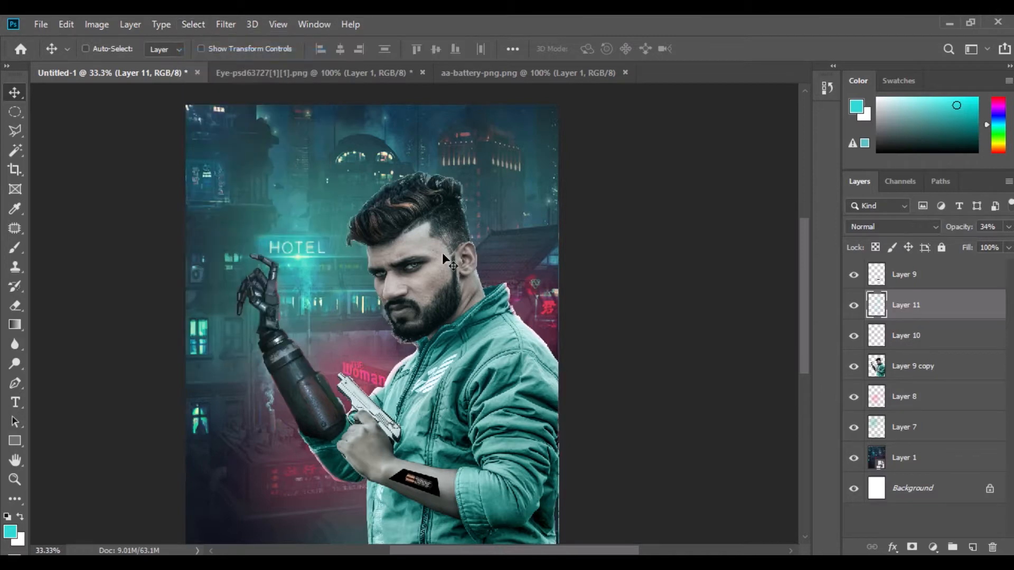
pyautogui.hotkey('ctrl', '-')
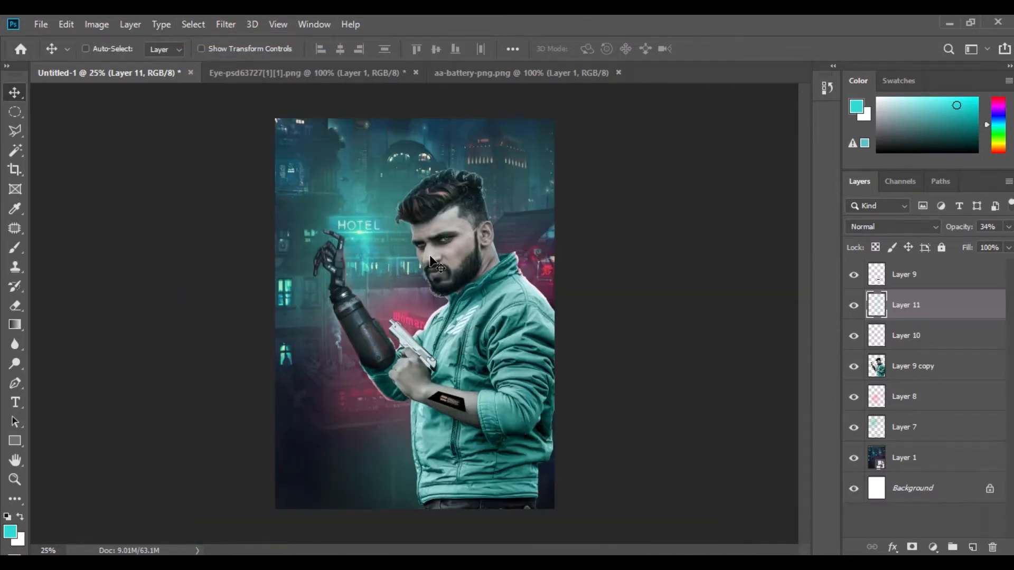
# - Merge all visible layers and duplicate the merged image layer
pyautogui.click(913, 270)
pyautogui.rightClick(912, 279)
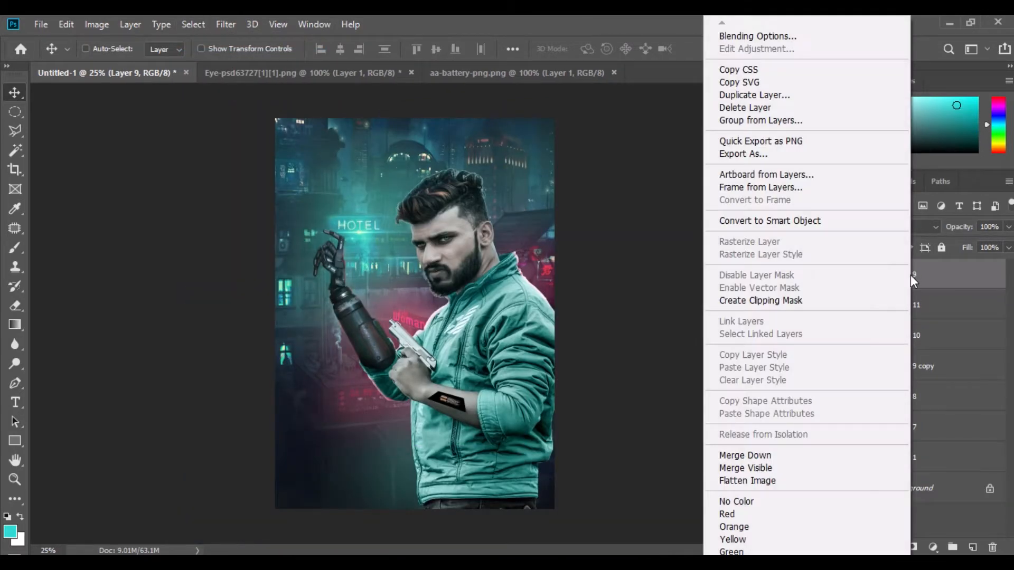
pyautogui.click(757, 468)
pyautogui.moveTo(904, 284); pyautogui.dragTo(973, 547)
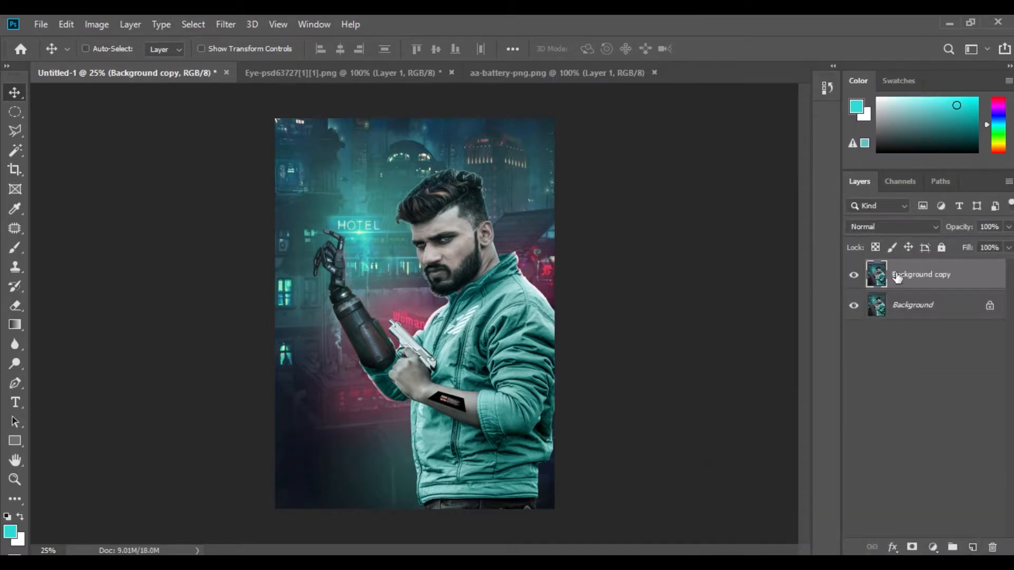
# - Apply a Camera Raw filter to the duplicate layer with Highlights +39, Blacks -9 and Clarity +18
pyautogui.click(225, 25)
pyautogui.click(243, 112)
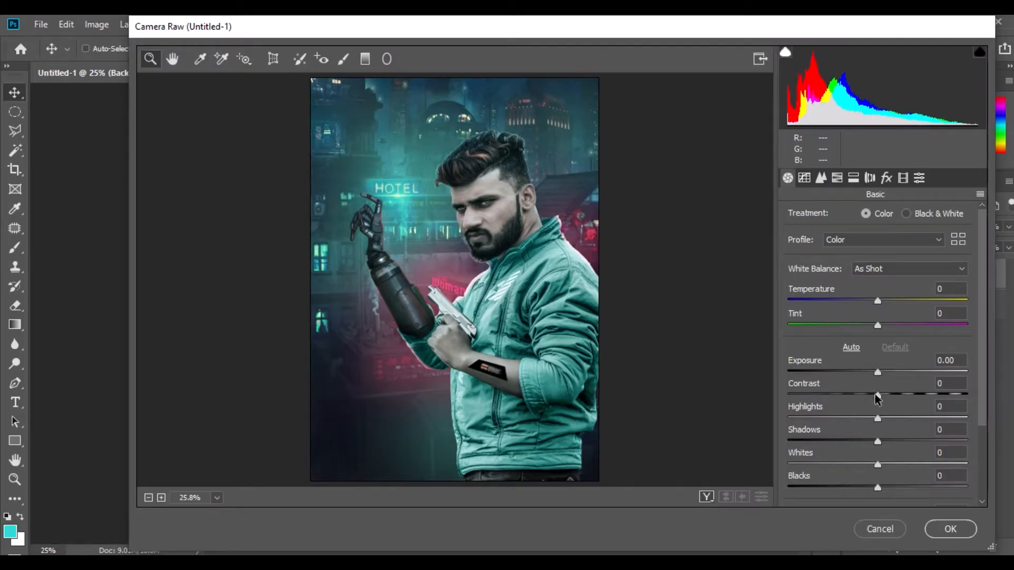
pyautogui.moveTo(874, 421); pyautogui.dragTo(909, 425)
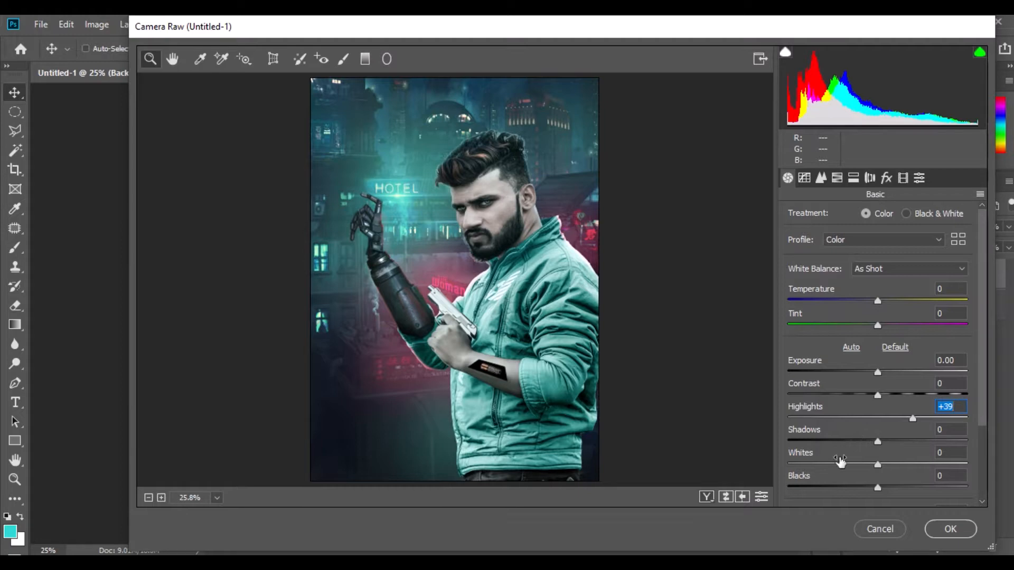
pyautogui.moveTo(876, 489); pyautogui.dragTo(869, 495)
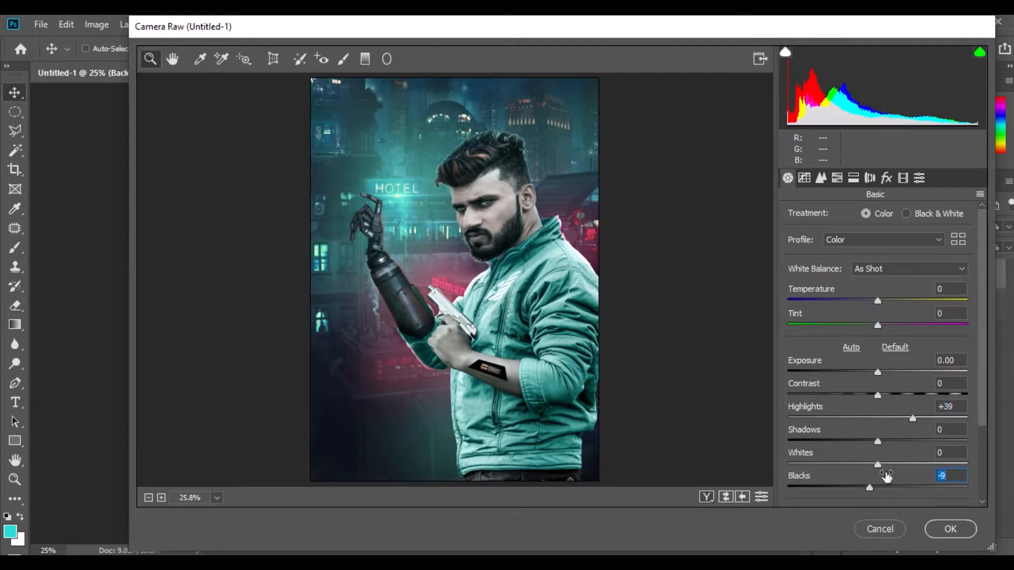
pyautogui.scroll(-3, 886, 477)
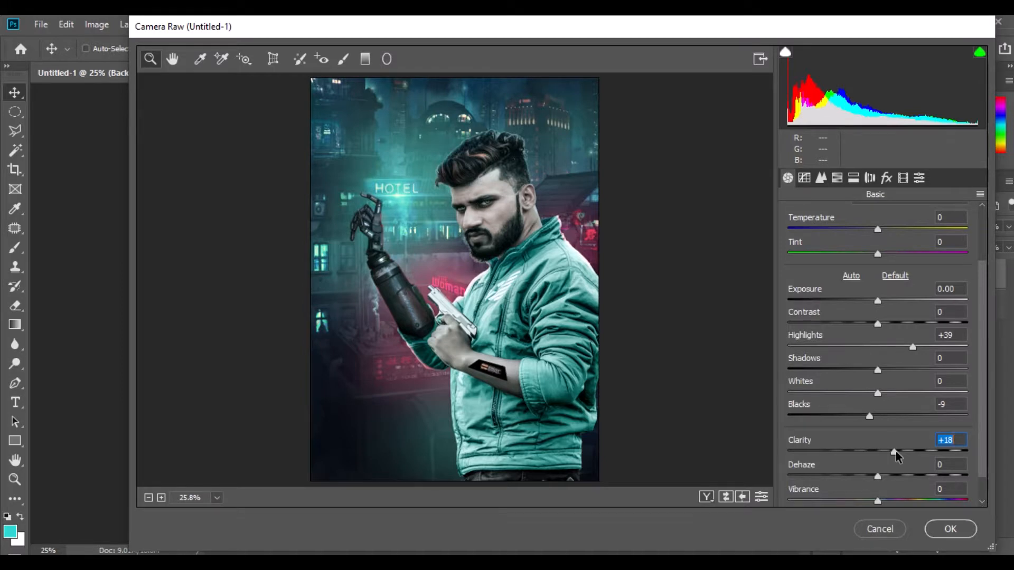
pyautogui.click(950, 528)
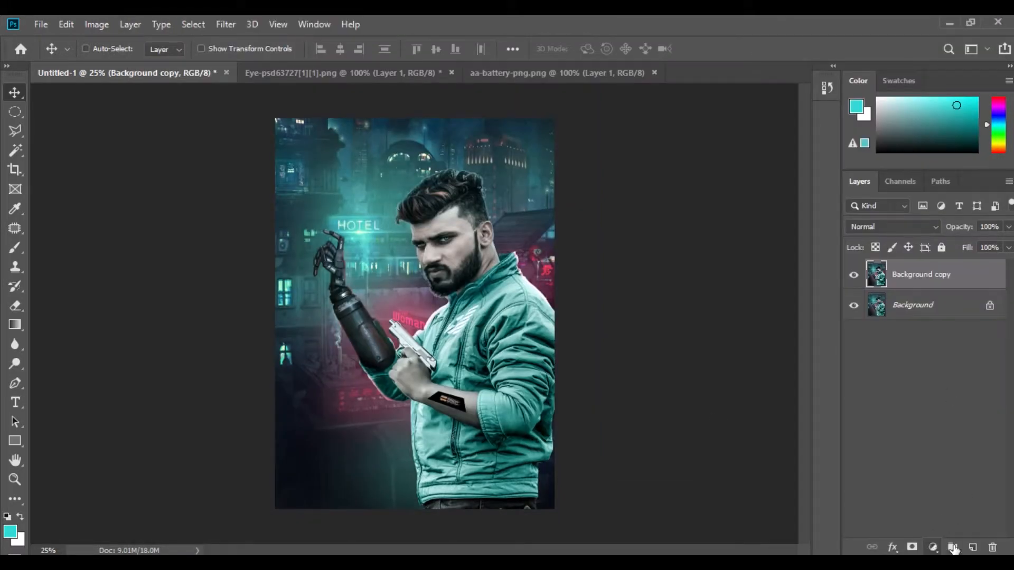
# - Add a new layer in Overlay blending mode above the graded image and fill it with 50% gray
pyautogui.click(973, 548)
pyautogui.click(872, 230)
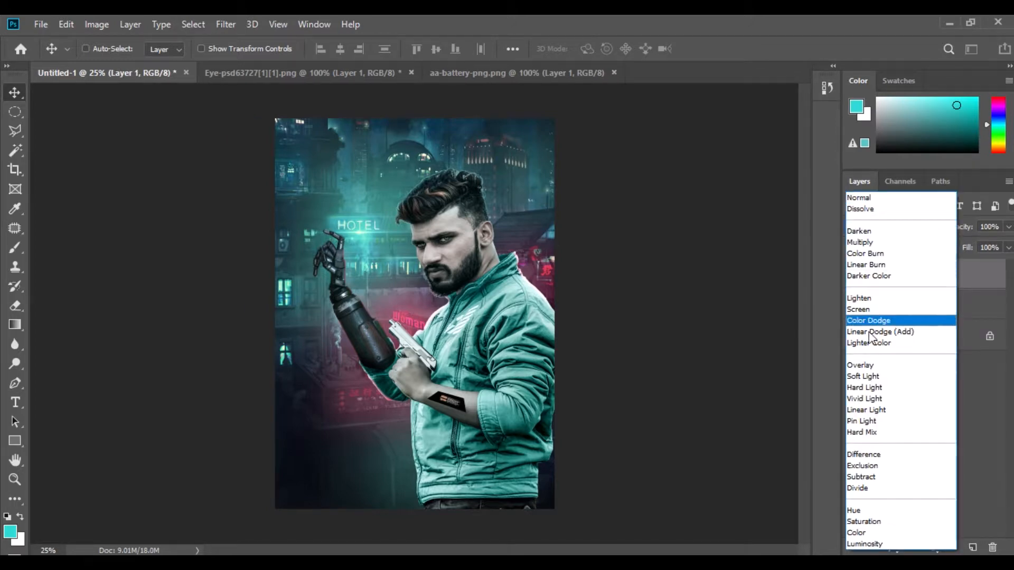
pyautogui.click(864, 361)
pyautogui.click(66, 25)
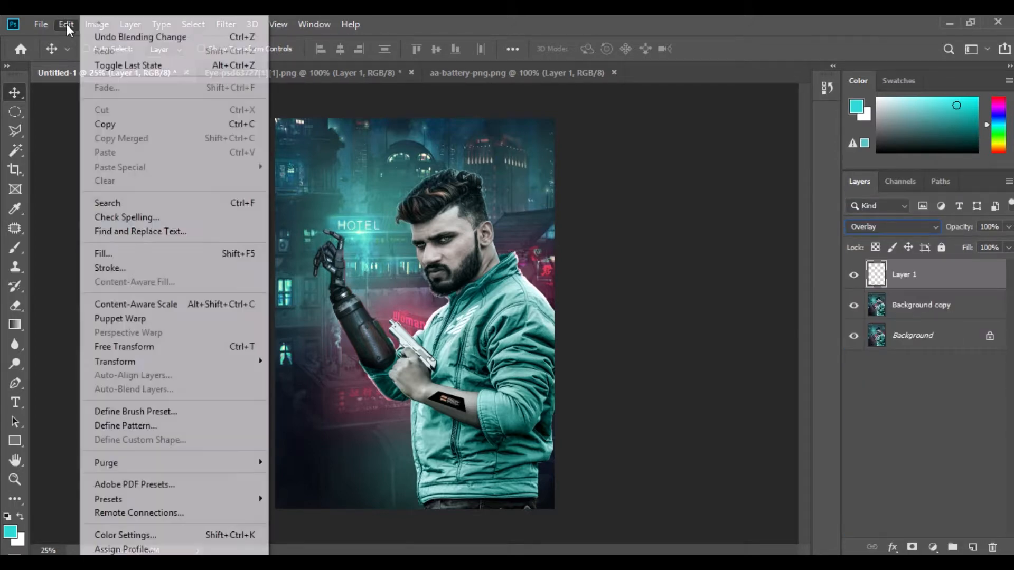
pyautogui.click(120, 250)
pyautogui.click(491, 145)
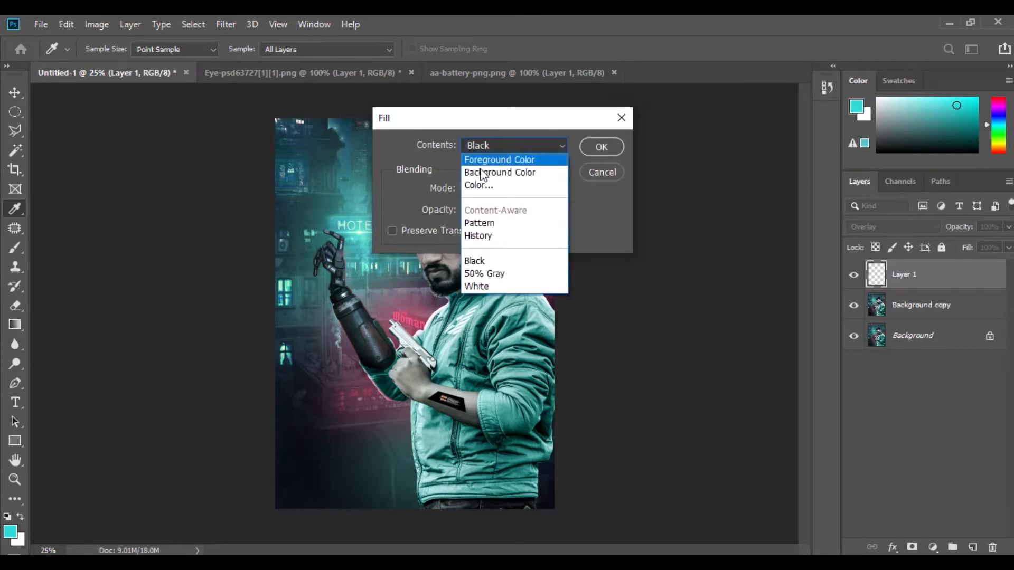
pyautogui.click(480, 271)
pyautogui.click(597, 150)
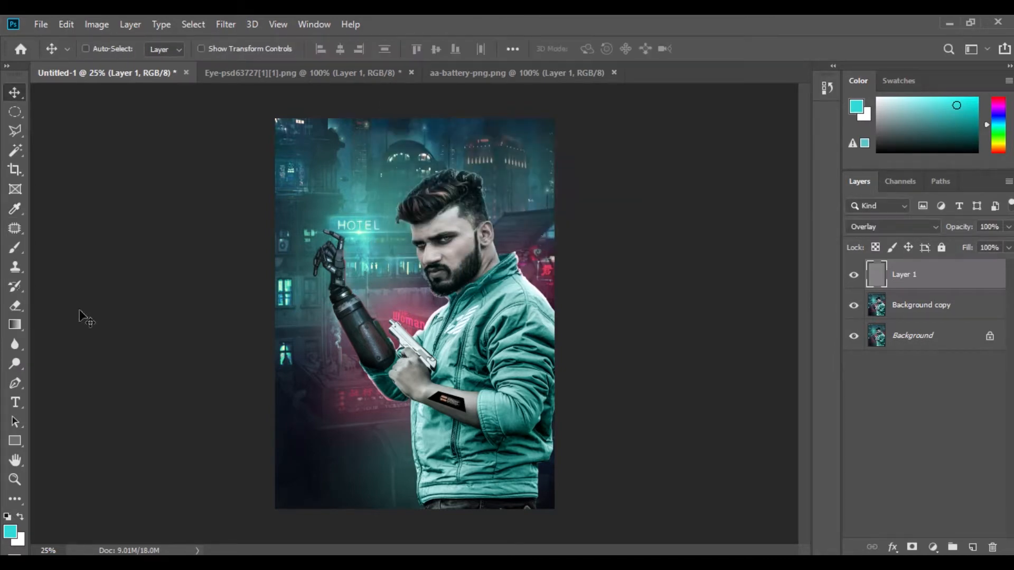
# - Burn the shadows in the jacket's front and sleeve folds on the gray Overlay layer, using Midtones at 50% exposure
pyautogui.moveTo(14, 363); pyautogui.dragTo(74, 376)
pyautogui.click(74, 377)
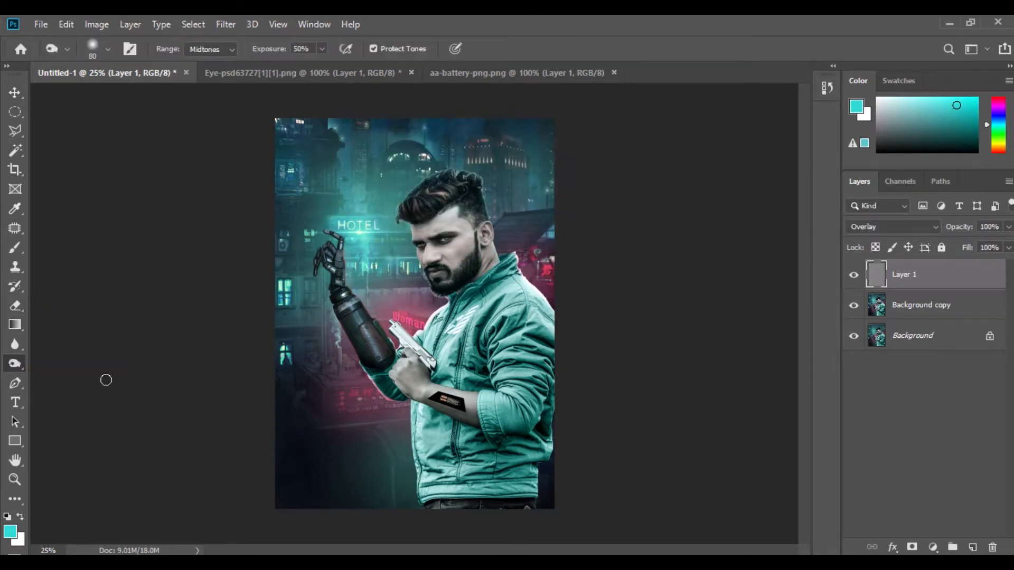
pyautogui.hotkey('ctrl', '+')
pyautogui.hotkey('ctrl', '+')
pyautogui.hotkey('ctrl', '+')
pyautogui.moveTo(756, 387); pyautogui.dragTo(737, 379)
pyautogui.moveTo(675, 352)
pyautogui.mouseDown()
pyautogui.moveTo(616, 410)
pyautogui.moveTo(629, 459)
pyautogui.moveTo(741, 493)
pyautogui.moveTo(746, 410)
pyautogui.moveTo(692, 326)
pyautogui.moveTo(645, 329)
pyautogui.moveTo(748, 332)
pyautogui.moveTo(689, 316)
pyautogui.moveTo(599, 372)
pyautogui.mouseUp()
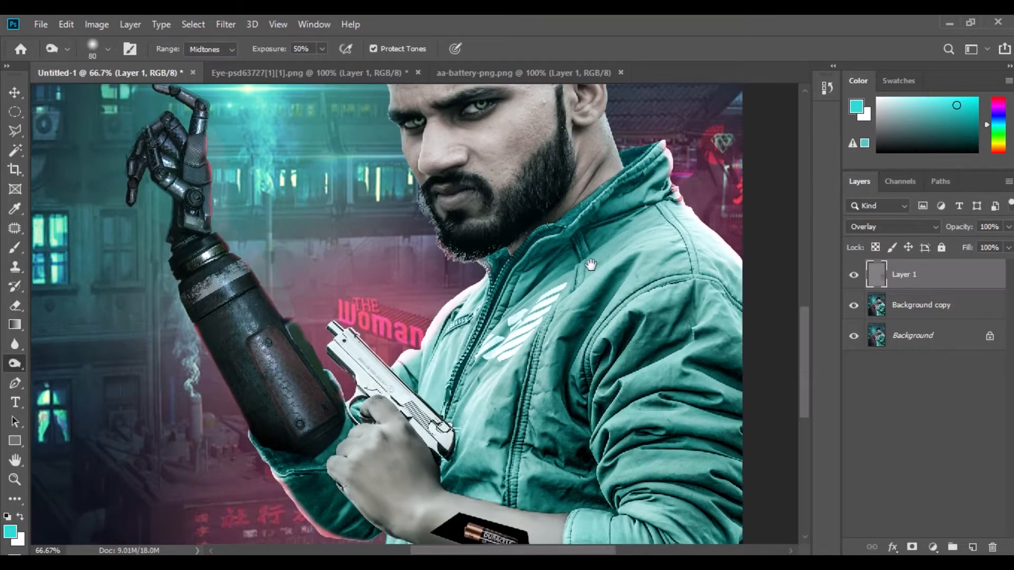
pyautogui.scroll(-5, 584, 434)
pyautogui.moveTo(584, 434)
pyautogui.mouseDown()
pyautogui.moveTo(681, 483)
pyautogui.moveTo(608, 517)
pyautogui.moveTo(686, 475)
pyautogui.moveTo(727, 295)
pyautogui.moveTo(719, 97)
pyautogui.mouseUp()
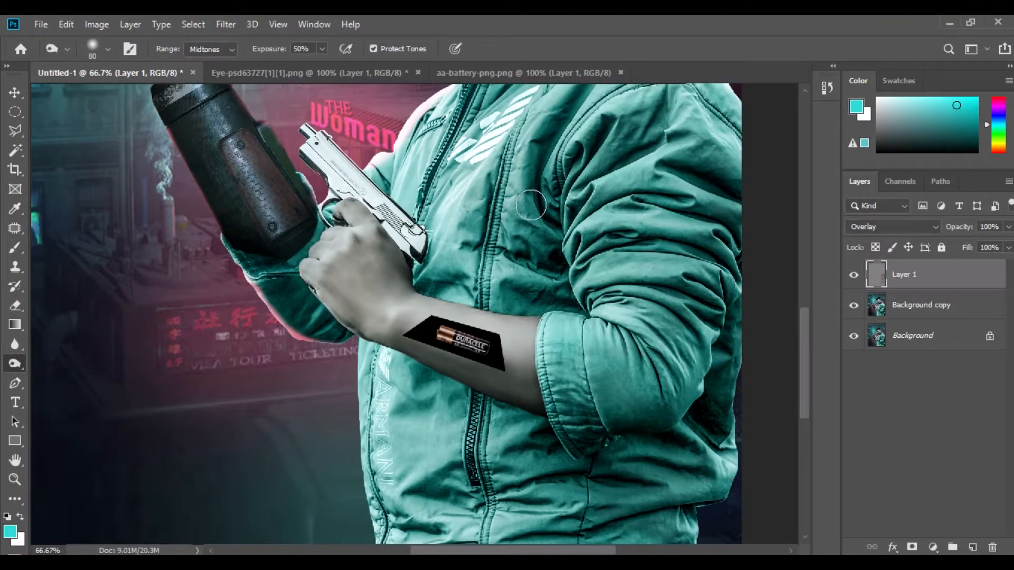
pyautogui.moveTo(436, 275)
pyautogui.mouseDown()
pyautogui.moveTo(490, 287)
pyautogui.moveTo(482, 170)
pyautogui.moveTo(500, 150)
pyautogui.moveTo(531, 189)
pyautogui.moveTo(550, 280)
pyautogui.moveTo(487, 293)
pyautogui.moveTo(612, 290)
pyautogui.moveTo(698, 345)
pyautogui.moveTo(579, 340)
pyautogui.moveTo(559, 364)
pyautogui.moveTo(563, 312)
pyautogui.moveTo(605, 265)
pyautogui.moveTo(730, 243)
pyautogui.moveTo(725, 171)
pyautogui.moveTo(668, 120)
pyautogui.moveTo(549, 145)
pyautogui.mouseUp()
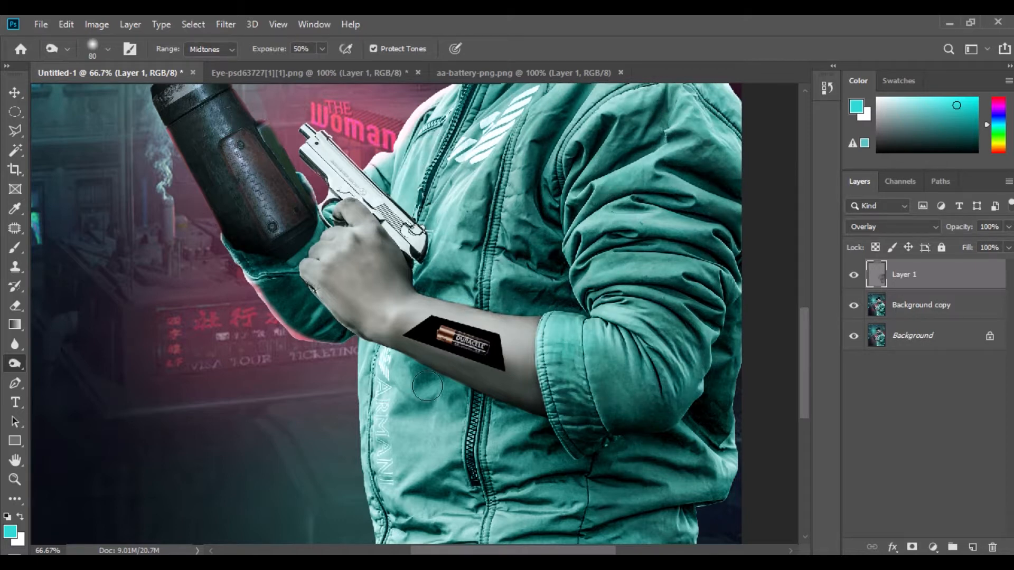
# - Deepen the remaining jacket shadows around the lower body, elbow and shoulder with the Burn tool
pyautogui.scroll(-5, 368, 283)
pyautogui.moveTo(432, 269)
pyautogui.mouseDown()
pyautogui.moveTo(429, 298)
pyautogui.moveTo(478, 309)
pyautogui.moveTo(479, 369)
pyautogui.moveTo(466, 424)
pyautogui.moveTo(645, 414)
pyautogui.moveTo(695, 429)
pyautogui.moveTo(477, 438)
pyautogui.moveTo(523, 452)
pyautogui.moveTo(606, 379)
pyautogui.moveTo(690, 341)
pyautogui.moveTo(484, 364)
pyautogui.moveTo(502, 336)
pyautogui.moveTo(576, 398)
pyautogui.mouseUp()
pyautogui.press('space')
pyautogui.moveTo(571, 239); pyautogui.dragTo(546, 516)
pyautogui.moveTo(512, 162)
pyautogui.mouseDown()
pyautogui.moveTo(574, 142)
pyautogui.moveTo(474, 230)
pyautogui.moveTo(549, 152)
pyautogui.moveTo(619, 107)
pyautogui.moveTo(519, 192)
pyautogui.moveTo(586, 187)
pyautogui.moveTo(534, 251)
pyautogui.moveTo(522, 338)
pyautogui.mouseUp()
pyautogui.moveTo(596, 401)
pyautogui.mouseDown()
pyautogui.moveTo(622, 339)
pyautogui.moveTo(720, 286)
pyautogui.mouseUp()
pyautogui.moveTo(739, 406); pyautogui.dragTo(701, 549)
pyautogui.moveTo(674, 244)
pyautogui.mouseDown()
pyautogui.moveTo(656, 191)
pyautogui.moveTo(630, 186)
pyautogui.mouseUp()
pyautogui.moveTo(393, 182); pyautogui.dragTo(372, 382)
pyautogui.moveTo(527, 295); pyautogui.dragTo(477, 344)
# - Burn the darker areas of the hair, robotic arm and the hand holding the gun
pyautogui.moveTo(484, 205)
pyautogui.mouseDown()
pyautogui.moveTo(463, 270)
pyautogui.moveTo(443, 272)
pyautogui.moveTo(491, 188)
pyautogui.moveTo(449, 136)
pyautogui.moveTo(459, 115)
pyautogui.mouseUp()
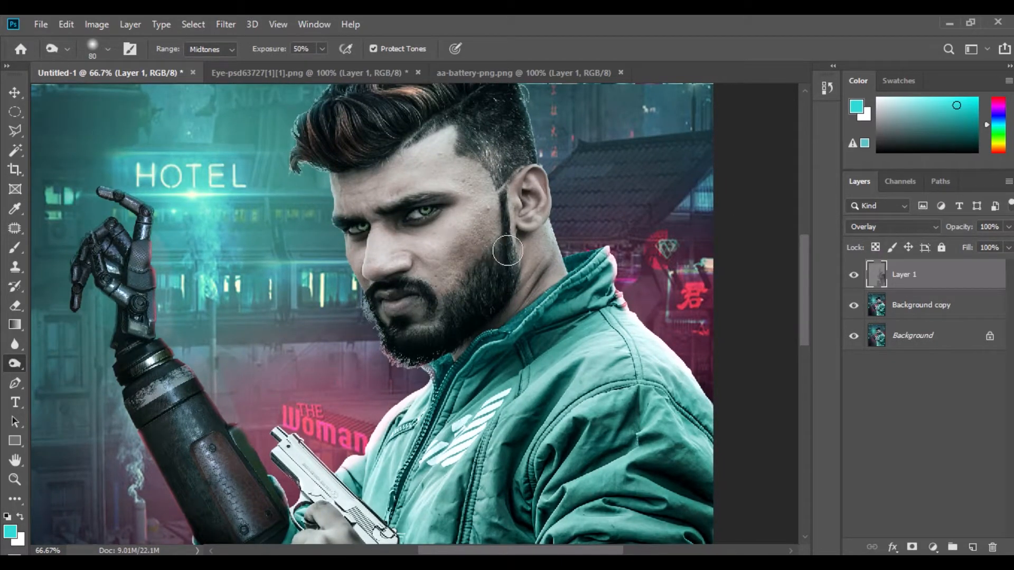
pyautogui.moveTo(463, 169); pyautogui.dragTo(473, 282)
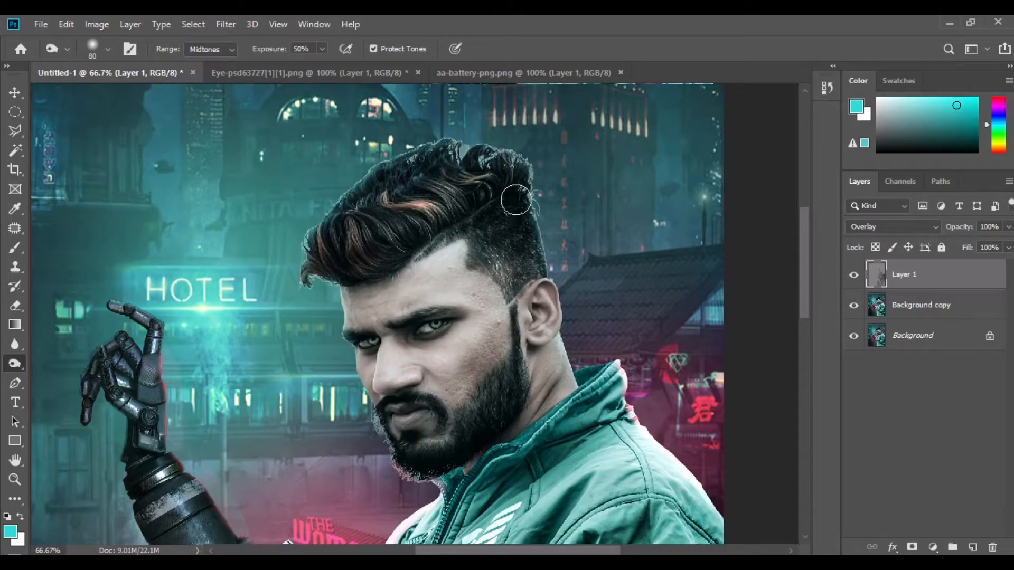
pyautogui.moveTo(244, 386); pyautogui.dragTo(355, 159)
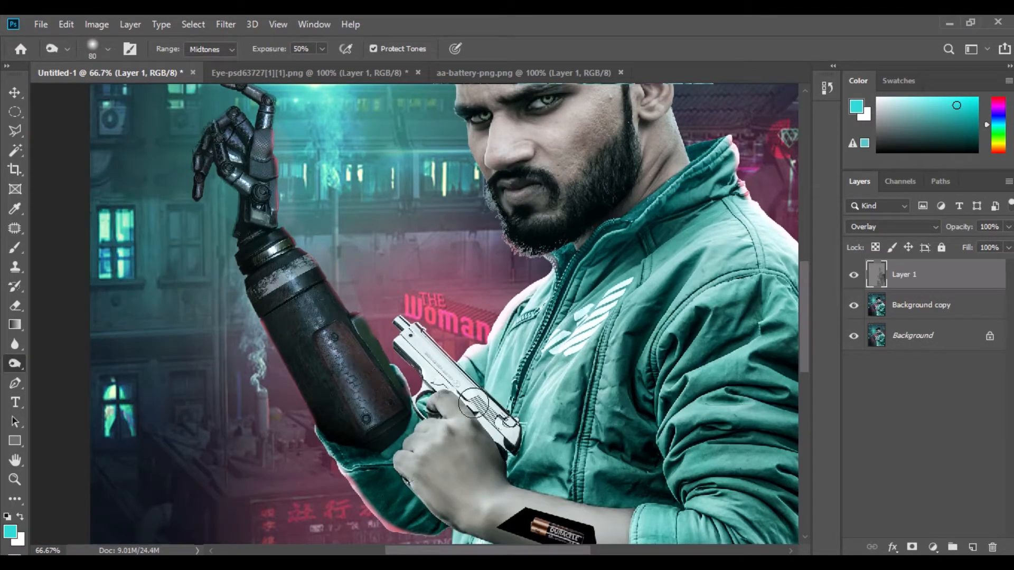
pyautogui.moveTo(594, 495); pyautogui.dragTo(501, 318)
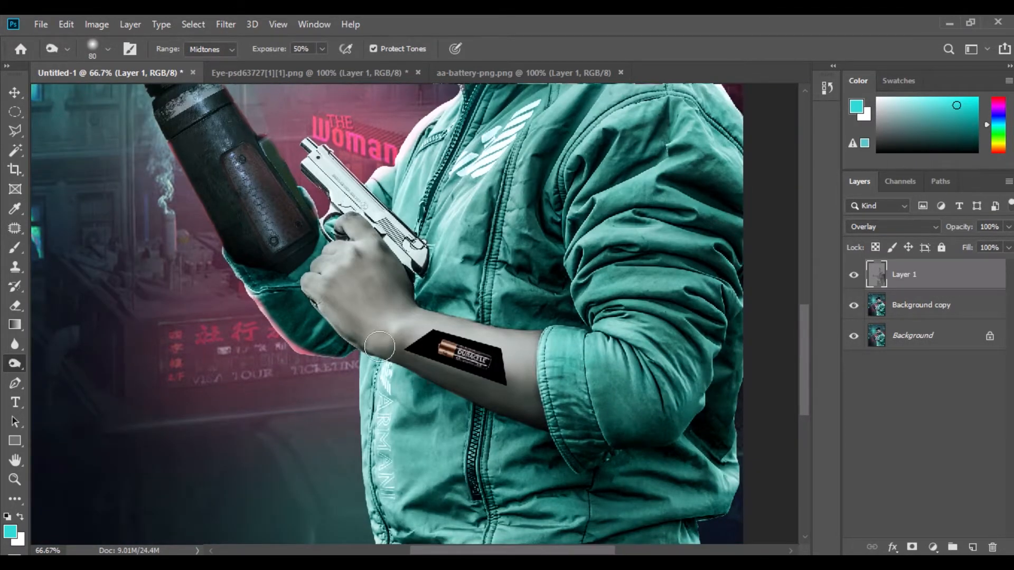
pyautogui.moveTo(425, 293); pyautogui.dragTo(369, 225)
pyautogui.moveTo(319, 304); pyautogui.dragTo(351, 344)
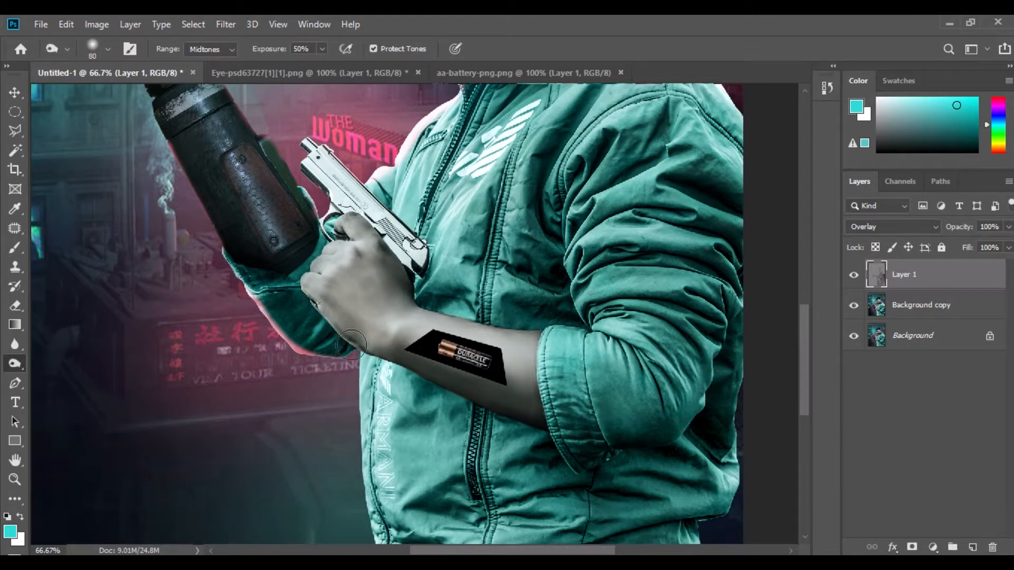
pyautogui.moveTo(266, 297); pyautogui.dragTo(311, 350)
# - Dodge the highlights on the face, forearm and jacket, using Midtones at 22% exposure
pyautogui.moveTo(472, 232); pyautogui.dragTo(397, 437)
pyautogui.rightClick(17, 367)
pyautogui.click(71, 365)
pyautogui.moveTo(431, 158); pyautogui.dragTo(439, 224)
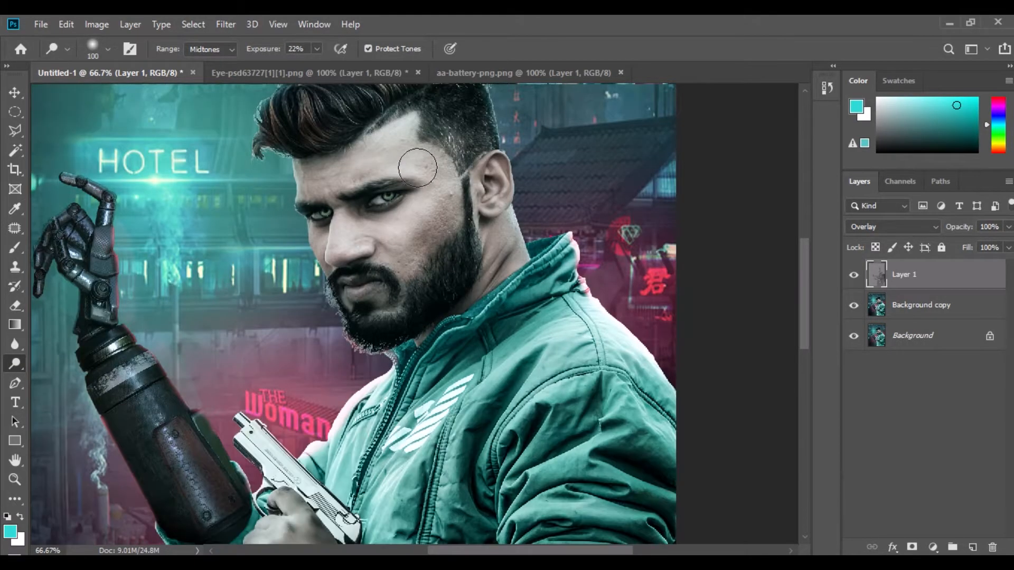
pyautogui.moveTo(541, 533); pyautogui.dragTo(432, 317)
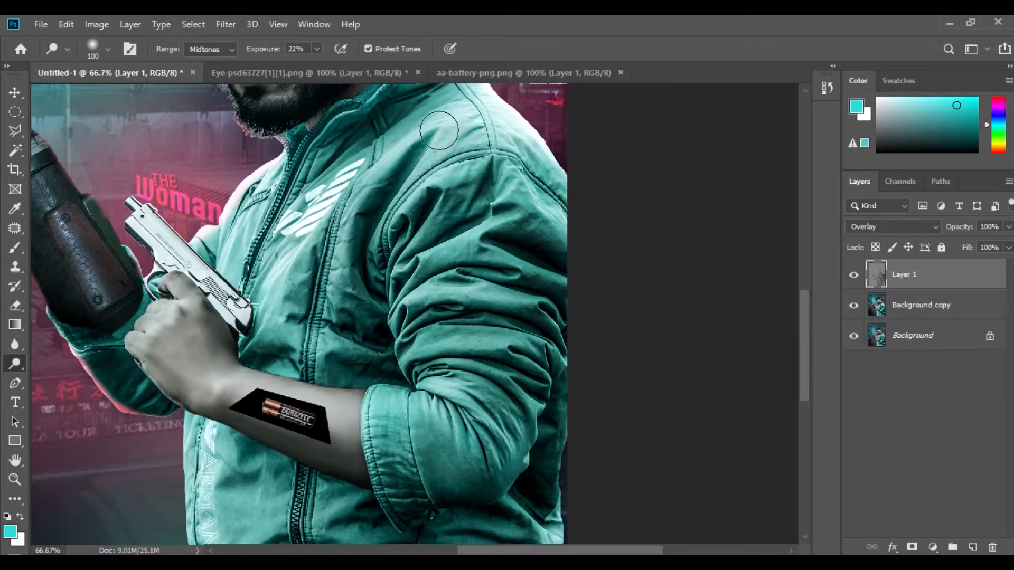
pyautogui.moveTo(340, 419); pyautogui.dragTo(332, 164)
pyautogui.moveTo(223, 131)
pyautogui.mouseDown()
pyautogui.moveTo(161, 95)
pyautogui.moveTo(185, 127)
pyautogui.mouseUp()
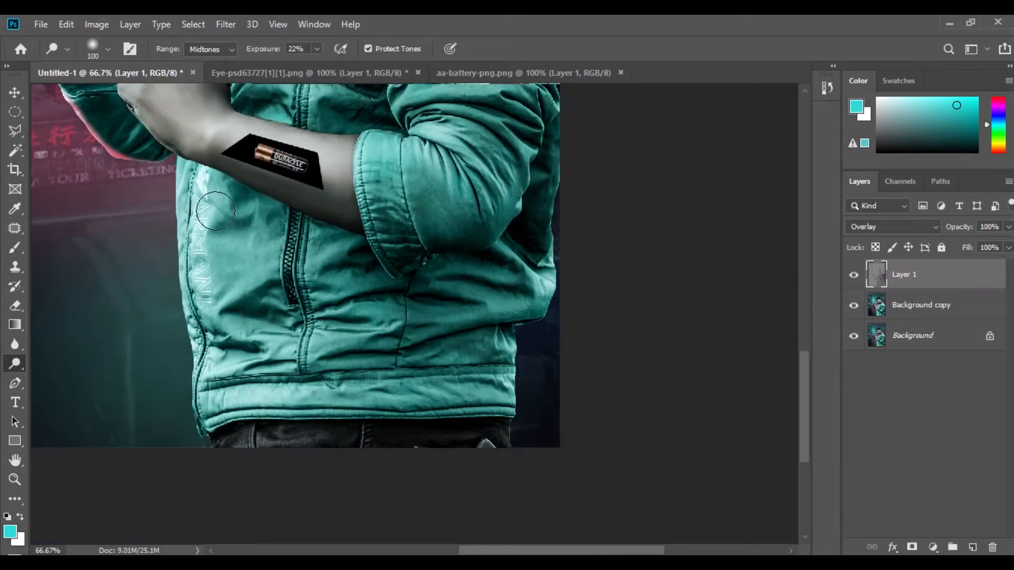
# - Brighten the highlights on the robotic hand and its metal forearm with the Dodge tool
pyautogui.moveTo(369, 253); pyautogui.dragTo(413, 443)
pyautogui.moveTo(110, 160)
pyautogui.mouseDown()
pyautogui.moveTo(261, 363)
pyautogui.moveTo(284, 428)
pyautogui.mouseUp()
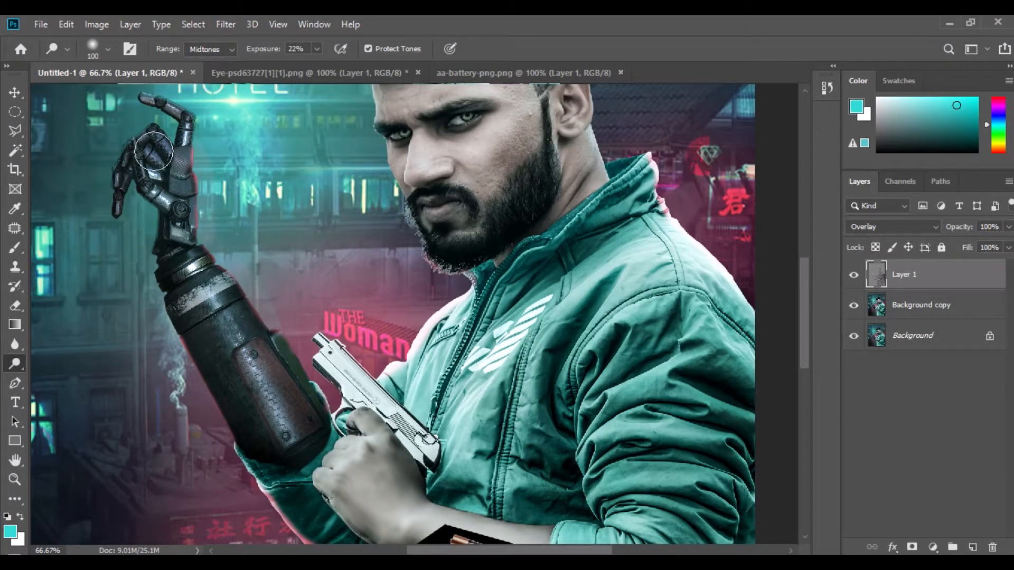
pyautogui.moveTo(221, 326); pyautogui.dragTo(274, 388)
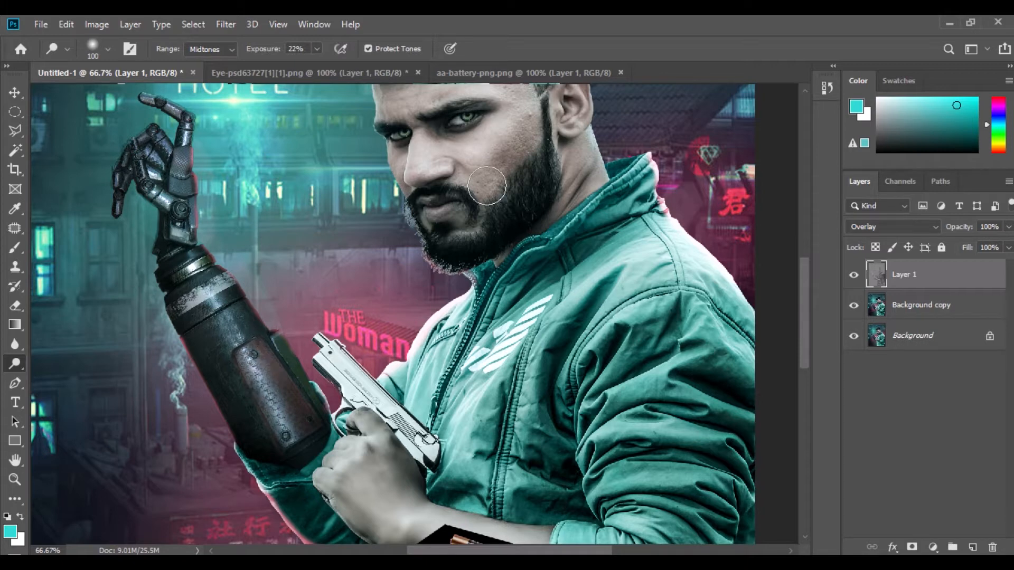
pyautogui.rightClick(16, 363)
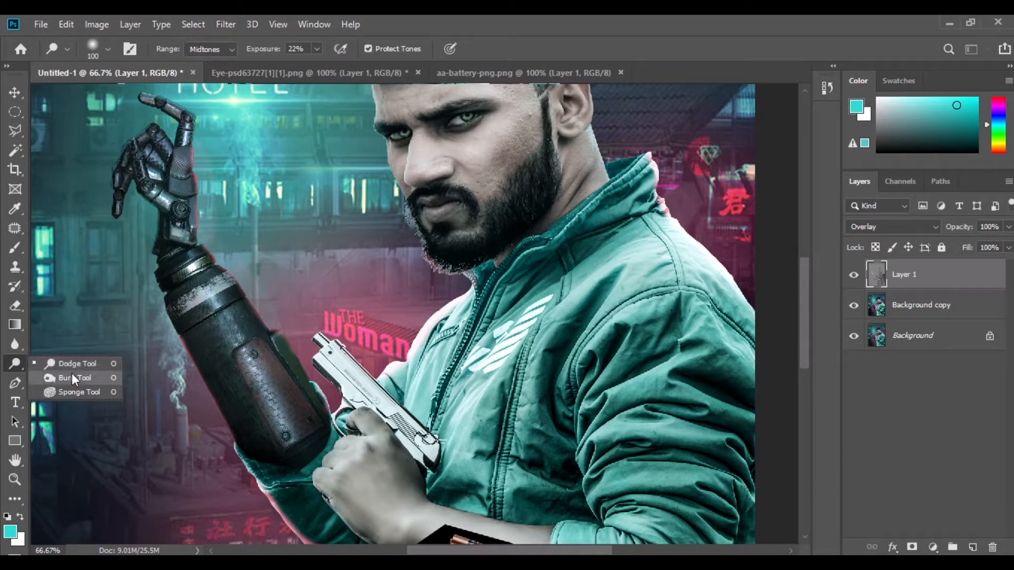
pyautogui.click(72, 377)
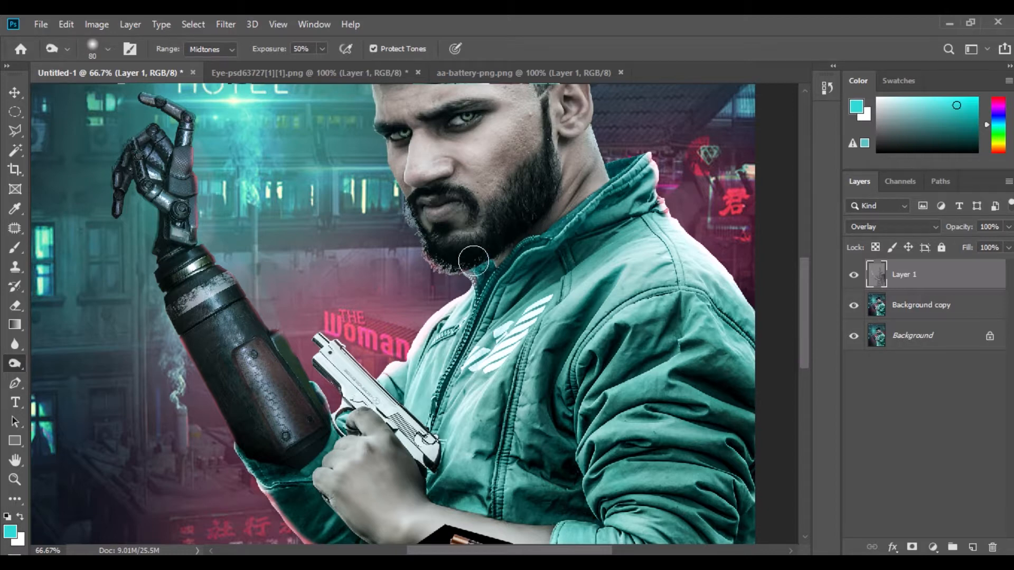
pyautogui.rightClick(13, 368)
pyautogui.click(69, 366)
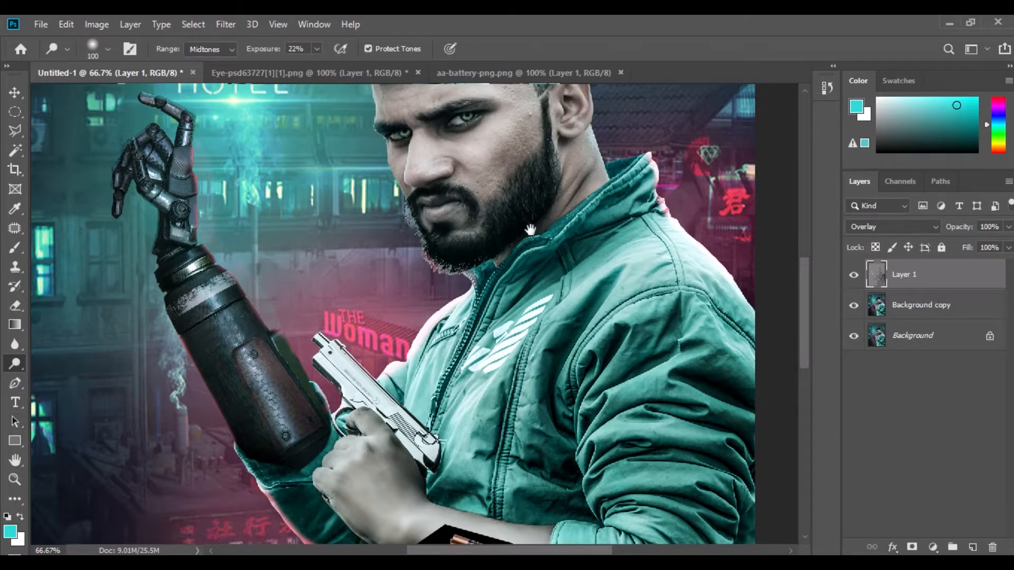
# - Compare the whole poster with and without the dodge-and-burn layer by toggling that layer's visibility
pyautogui.moveTo(521, 258); pyautogui.dragTo(436, 454)
pyautogui.scroll(-3, 440, 322)
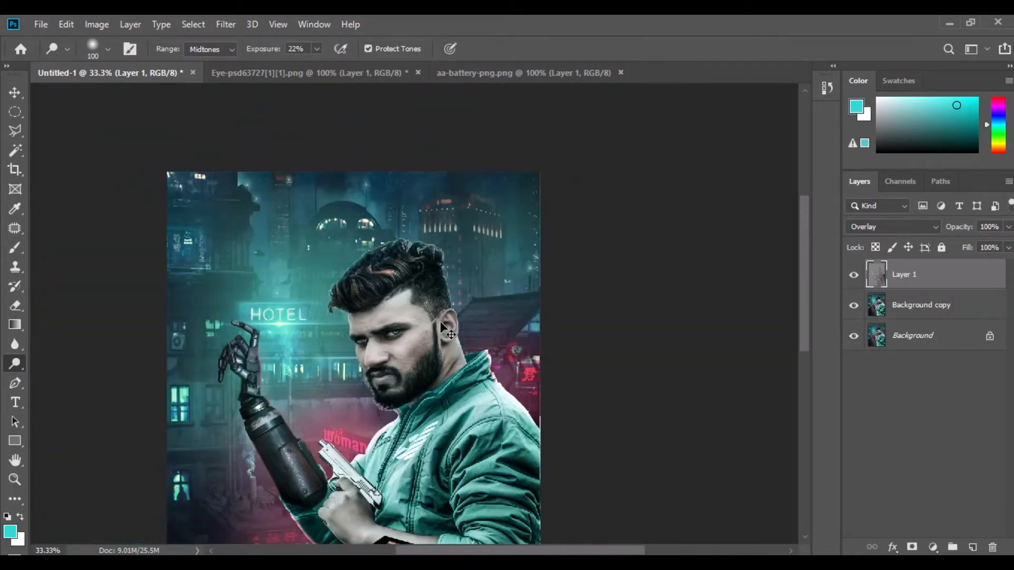
pyautogui.click(852, 275)
pyautogui.click(852, 276)
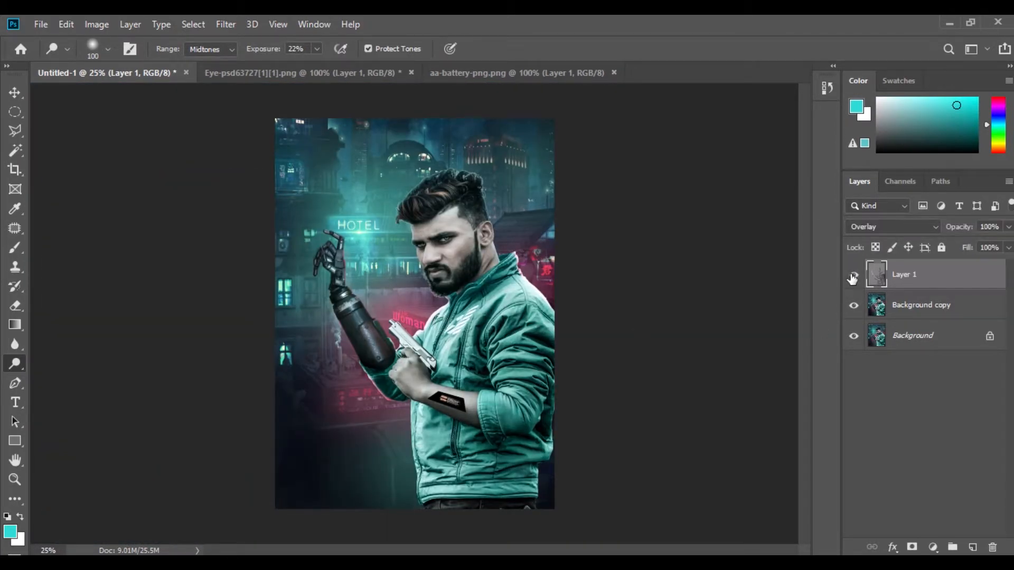
pyautogui.click(853, 275)
pyautogui.click(854, 275)
pyautogui.press('v')
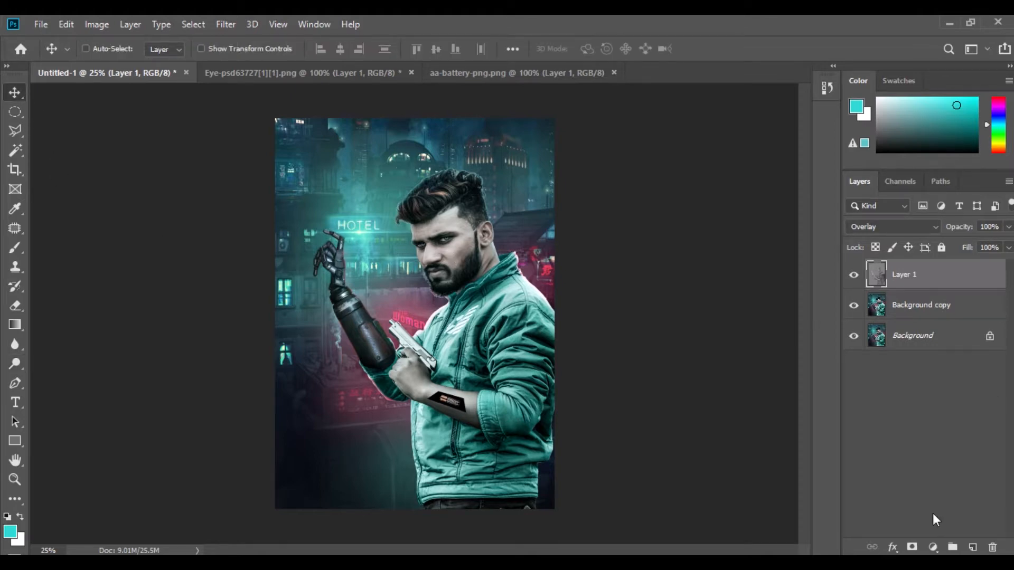
# - Set the foreground colour to black (000000) and add a linear black-to-transparent gradient fill layer at 90° and 100% scale
pyautogui.click(10, 534)
pyautogui.write('000000')
pyautogui.click(636, 117)
pyautogui.click(933, 547)
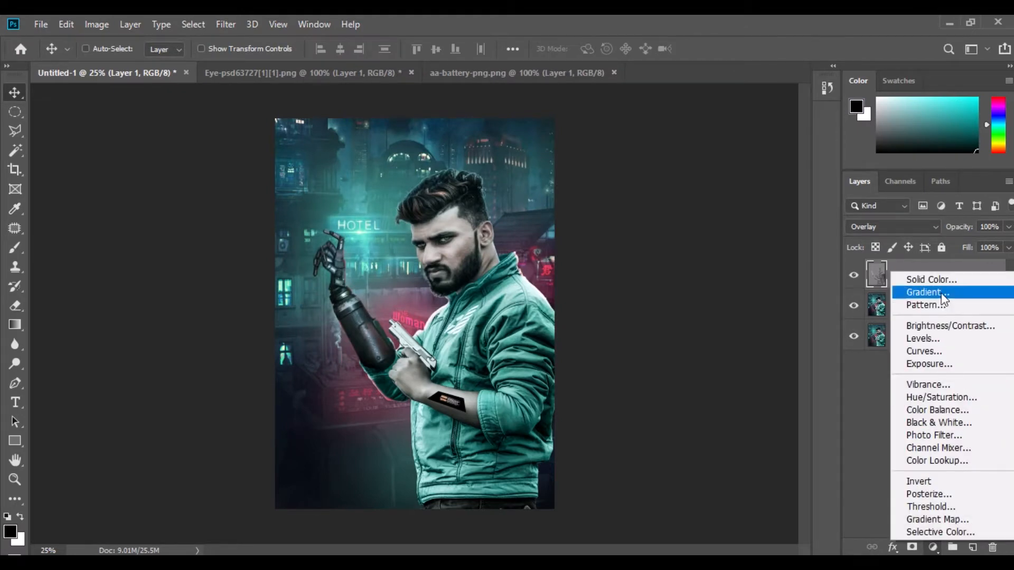
pyautogui.click(928, 292)
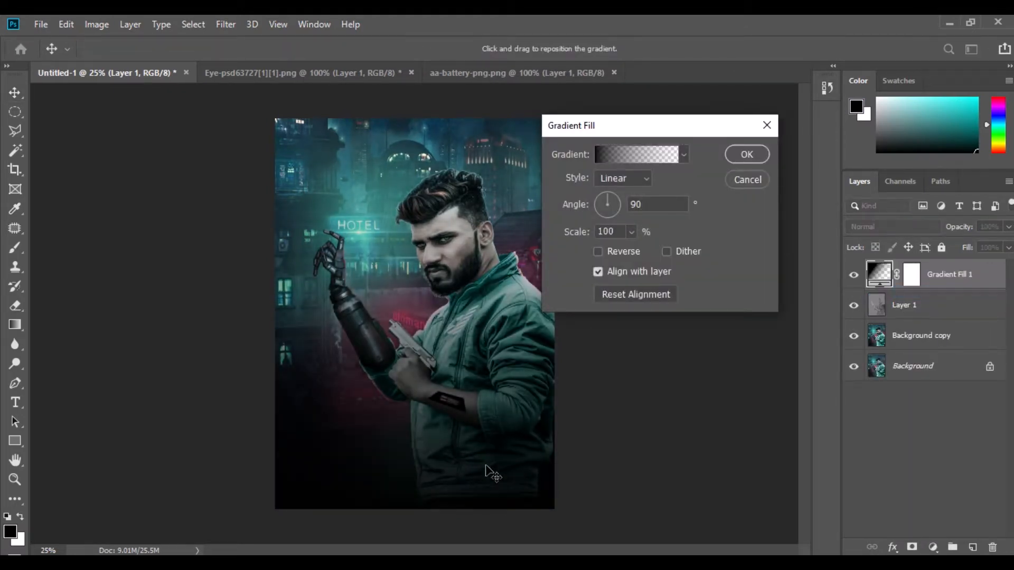
pyautogui.click(745, 154)
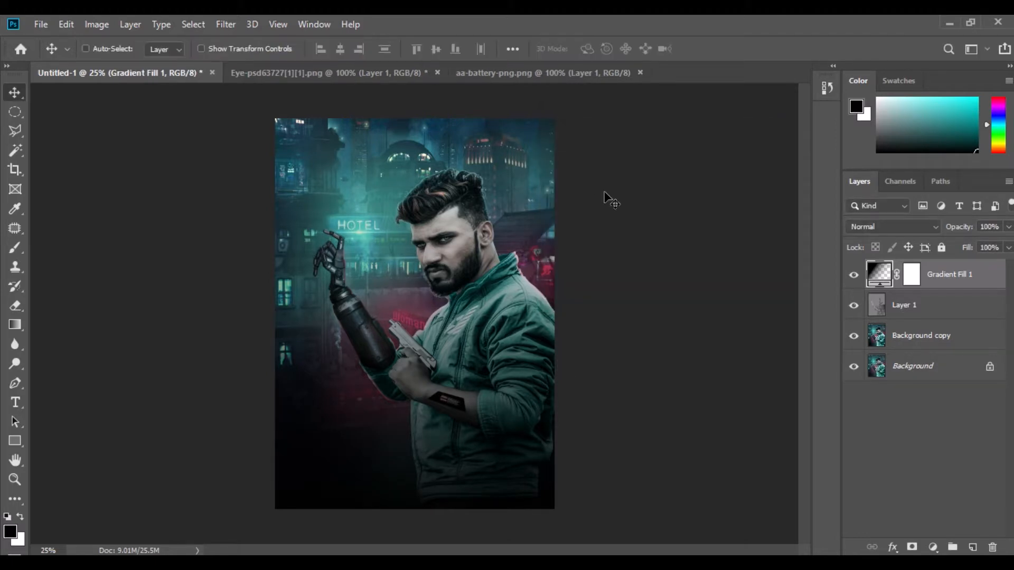
# - Close the eye and battery image documents and merge all the poster's layers into a single background
pyautogui.click(376, 74)
pyautogui.click(437, 73)
pyautogui.click(514, 231)
pyautogui.click(394, 73)
pyautogui.click(414, 74)
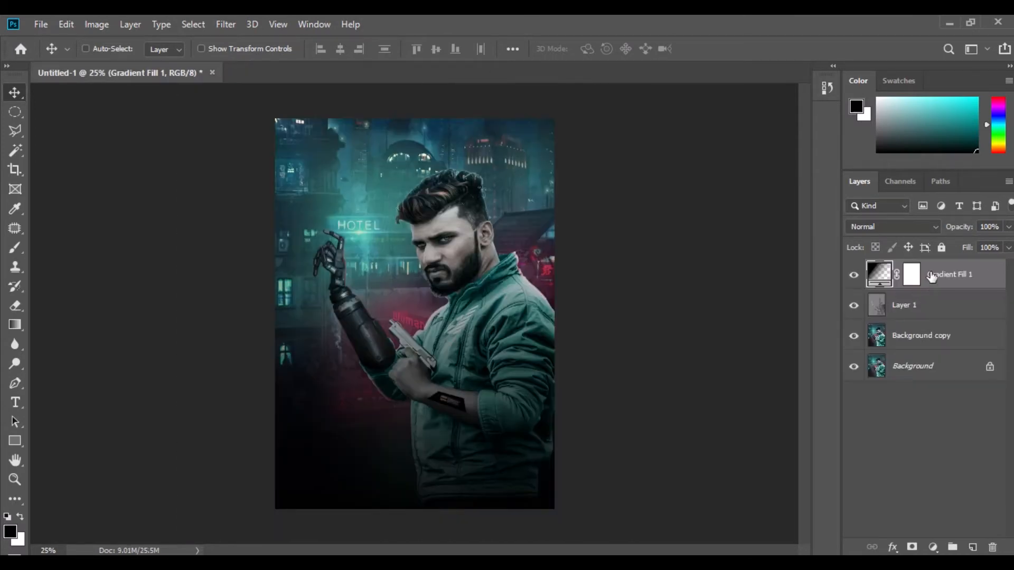
pyautogui.rightClick(931, 275)
pyautogui.click(786, 469)
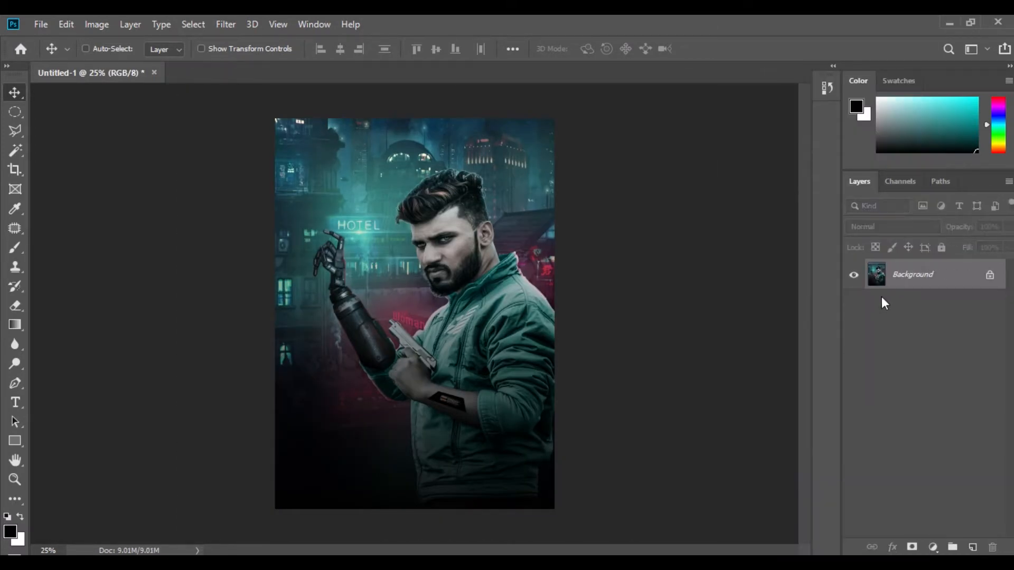
pyautogui.click(396, 562)
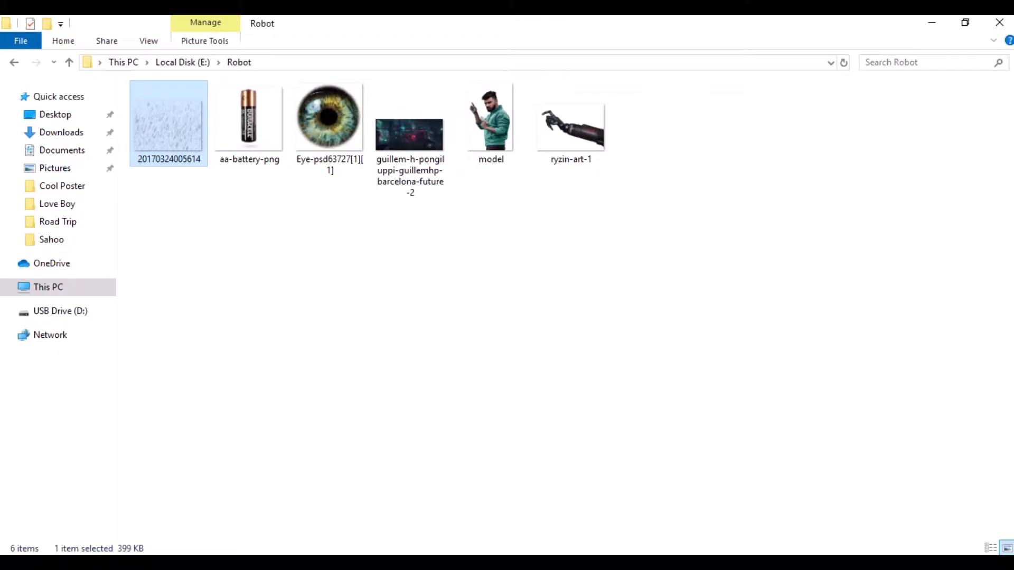
pyautogui.moveTo(188, 140); pyautogui.dragTo(306, 74)
pyautogui.moveTo(564, 274); pyautogui.dragTo(275, 189)
# - Free-transform the rain layer, aligning it with the canvas's upper-left corner and enlarging it to cover the whole poster
pyautogui.click(68, 25)
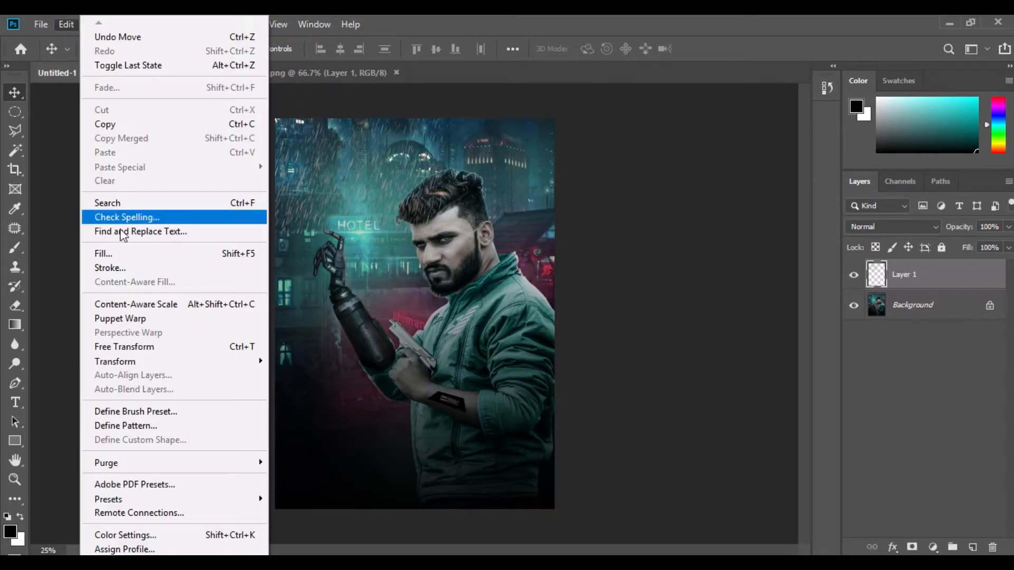
pyautogui.click(134, 347)
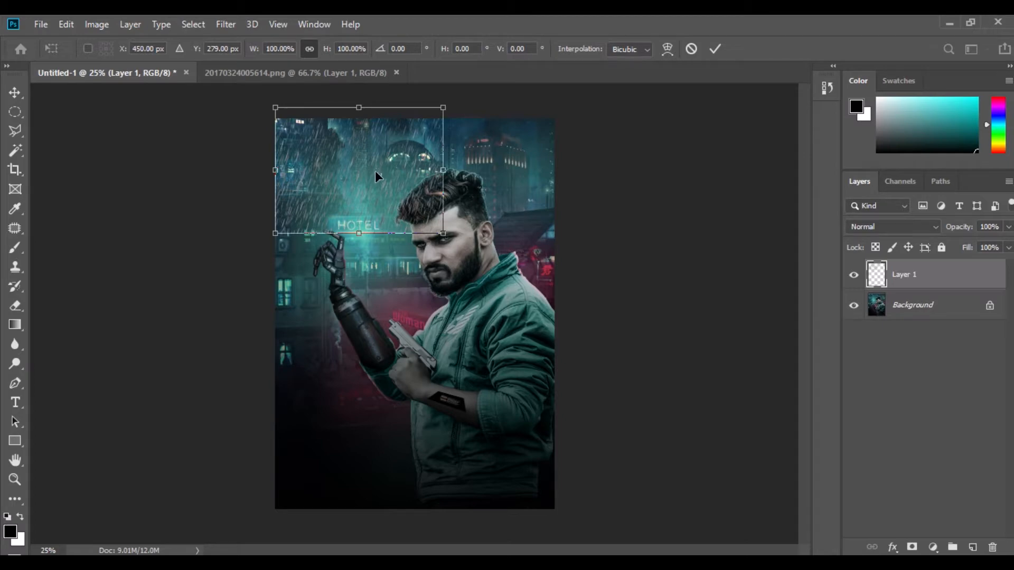
pyautogui.moveTo(376, 167); pyautogui.dragTo(375, 178)
pyautogui.moveTo(443, 244); pyautogui.dragTo(555, 510)
pyautogui.click(15, 93)
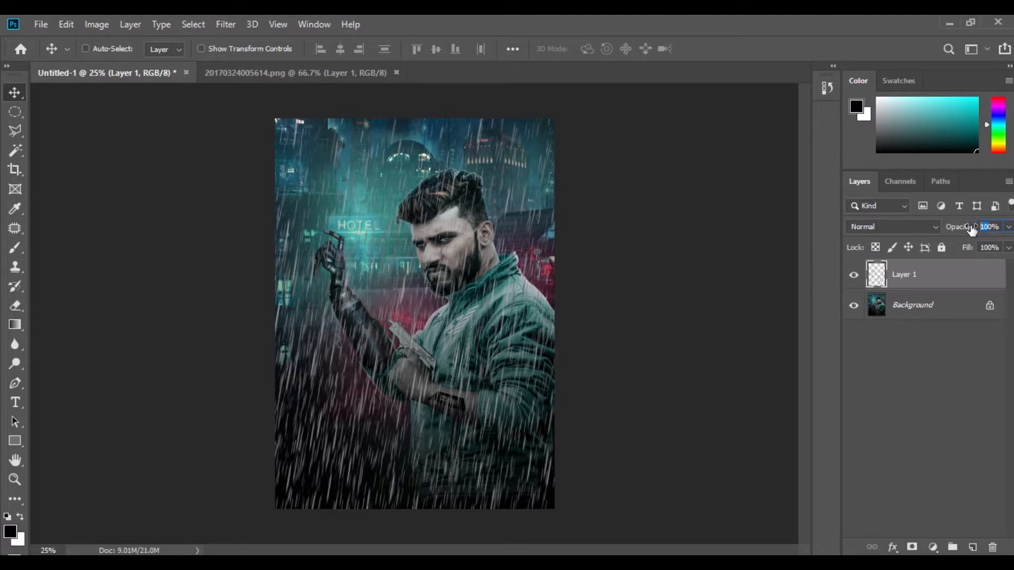
# - Set the rain layer's opacity to 40% and its fill to 50%
pyautogui.write('40')
pyautogui.press('Return')
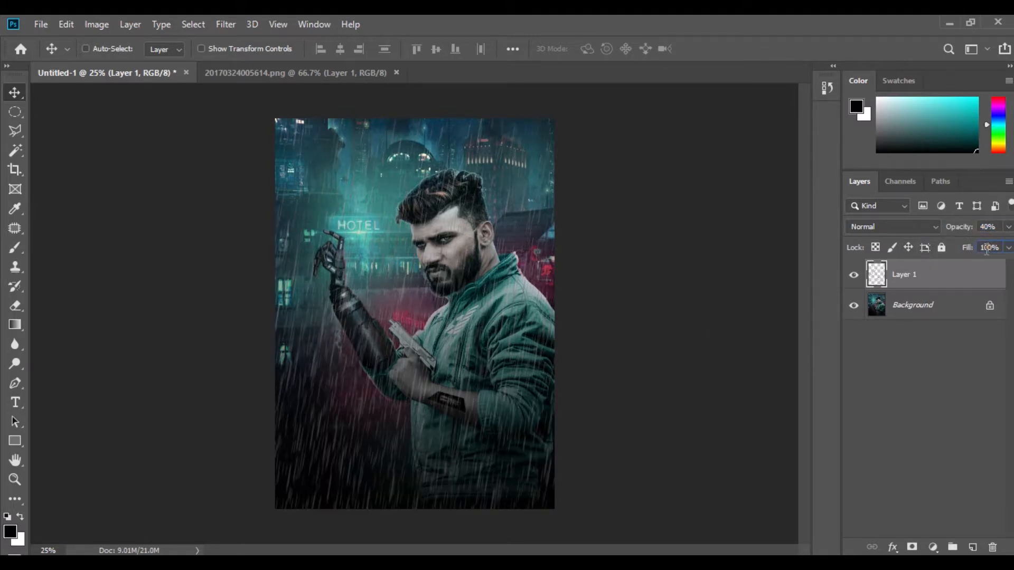
pyautogui.write('50')
pyautogui.press('Return')
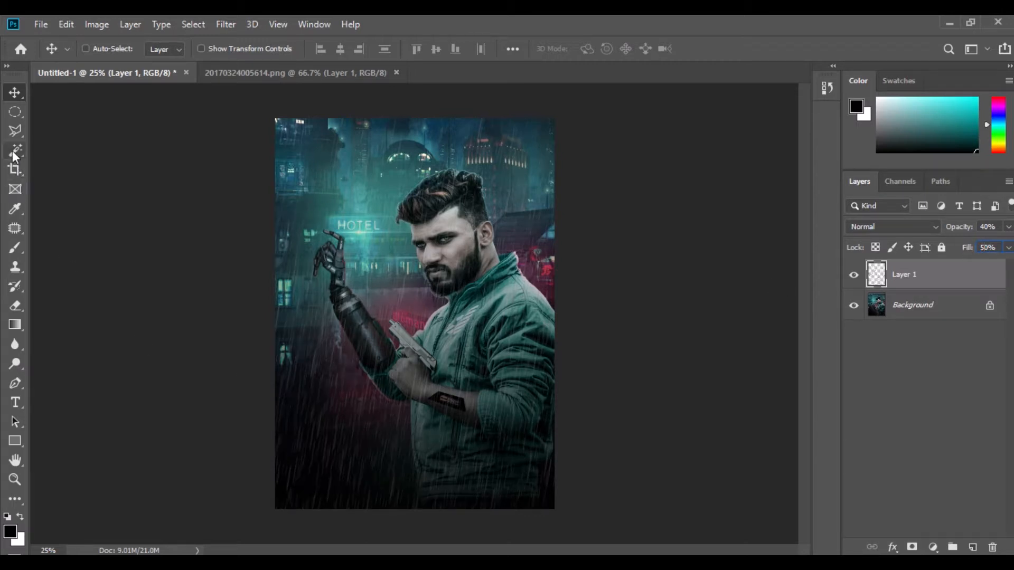
# - Add a mask to the rain layer and fade the rain over the model and lower poster with a 1200 px black brush at 21% opacity
pyautogui.click(11, 250)
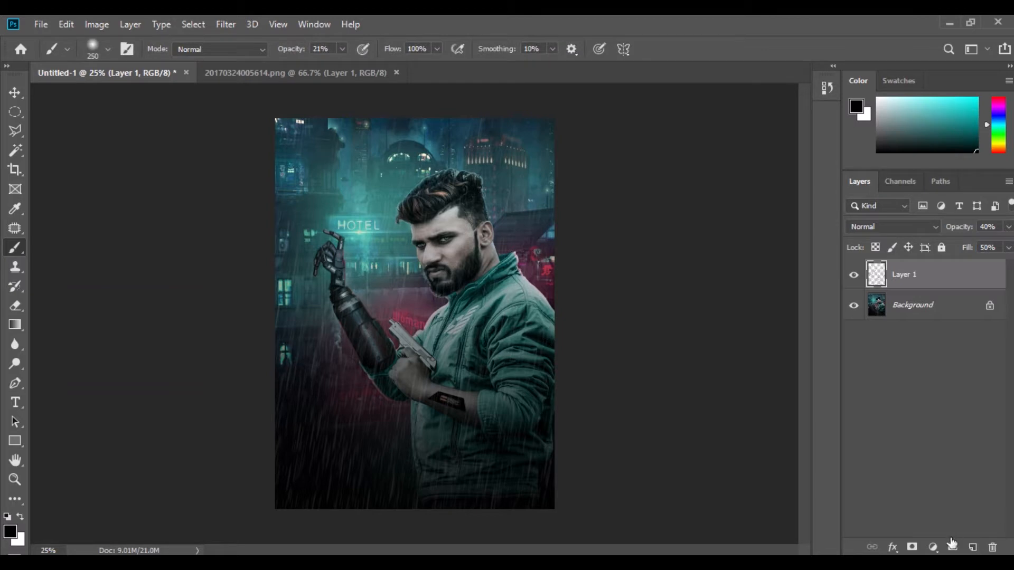
pyautogui.click(912, 547)
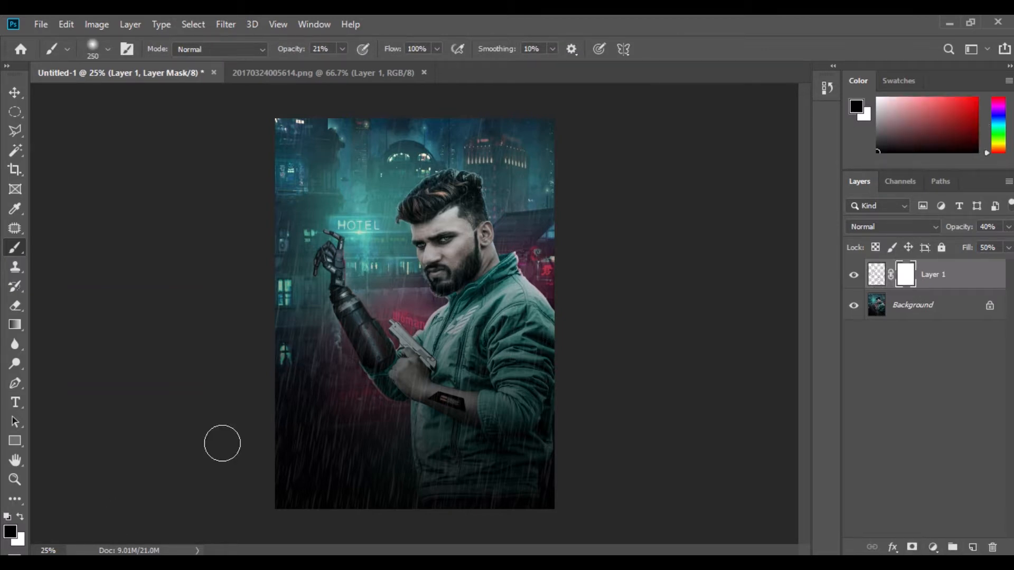
pyautogui.press(']')
pyautogui.press(']')
pyautogui.press(']')
pyautogui.press(']')
pyautogui.press(']')
pyautogui.press(']')
pyautogui.press(']')
pyautogui.press(']')
pyautogui.press(']')
pyautogui.press(']')
pyautogui.moveTo(236, 440)
pyautogui.mouseDown()
pyautogui.moveTo(365, 445)
pyautogui.moveTo(494, 468)
pyautogui.moveTo(488, 383)
pyautogui.mouseUp()
pyautogui.moveTo(469, 294)
pyautogui.mouseDown()
pyautogui.moveTo(423, 464)
pyautogui.moveTo(287, 337)
pyautogui.moveTo(256, 354)
pyautogui.moveTo(227, 178)
pyautogui.moveTo(343, 191)
pyautogui.moveTo(380, 428)
pyautogui.moveTo(578, 435)
pyautogui.mouseUp()
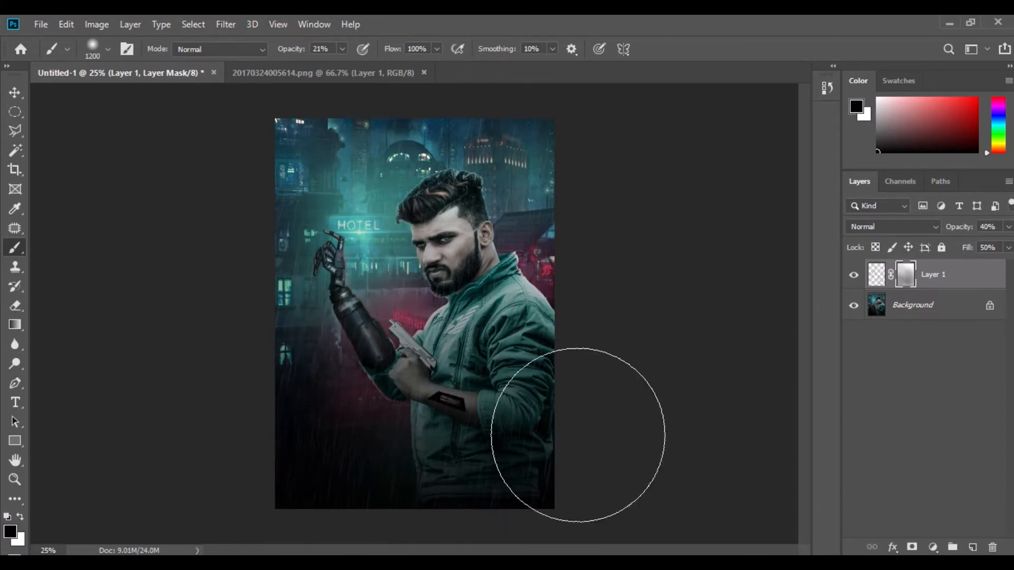
pyautogui.click(15, 93)
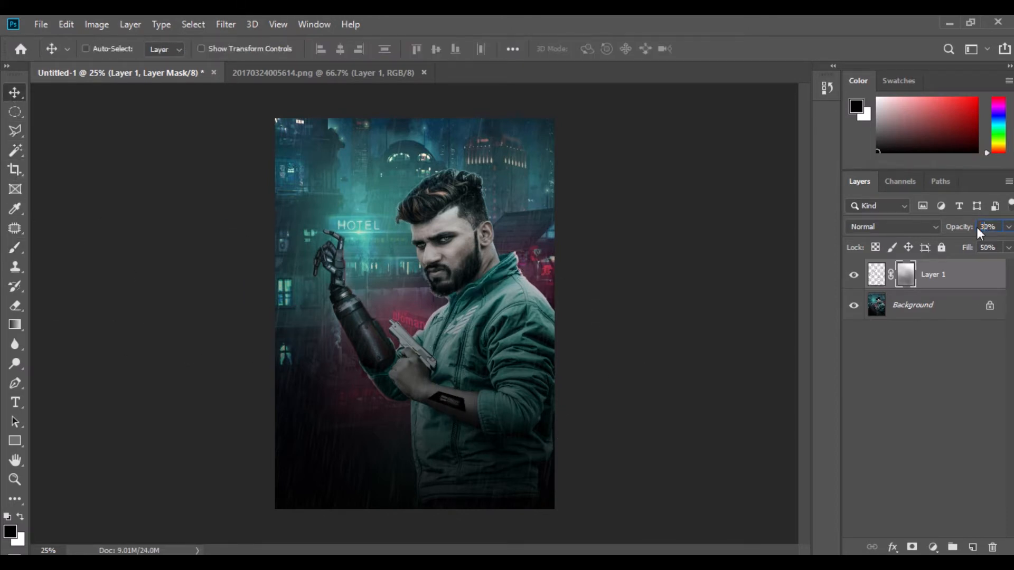
# - Set the rain layer's opacity to 30% and close the separate 20170324005614.png document
pyautogui.press('3')
pyautogui.click(289, 76)
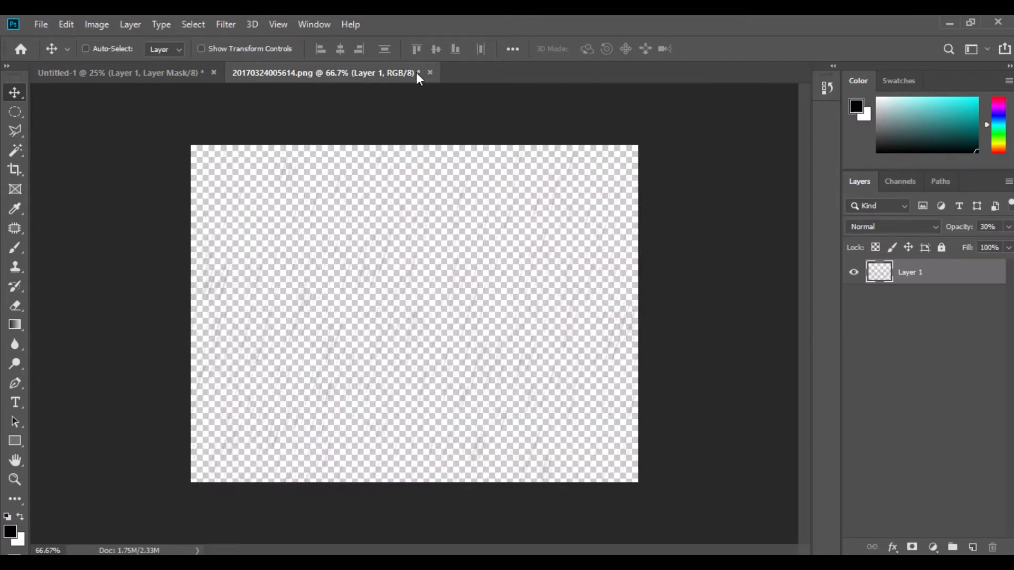
pyautogui.click(425, 73)
pyautogui.click(476, 232)
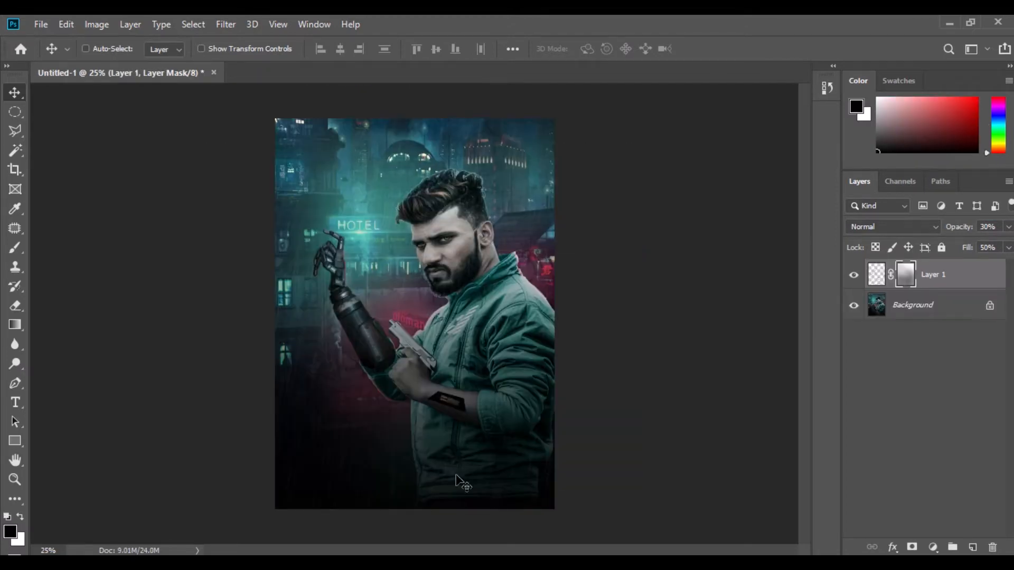
# - Merge the masked rain layer into the poster's background layer
pyautogui.rightClick(935, 279)
pyautogui.click(796, 456)
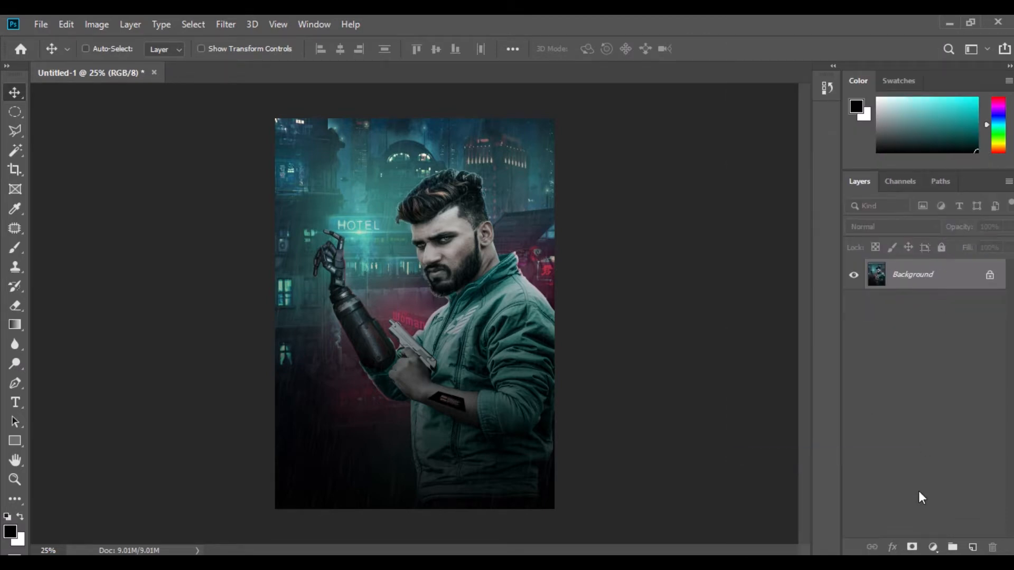
# - Add a Color Balance adjustment and shift the poster's midtones toward cooler cyan, magenta and blue tones
pyautogui.click(932, 548)
pyautogui.click(940, 415)
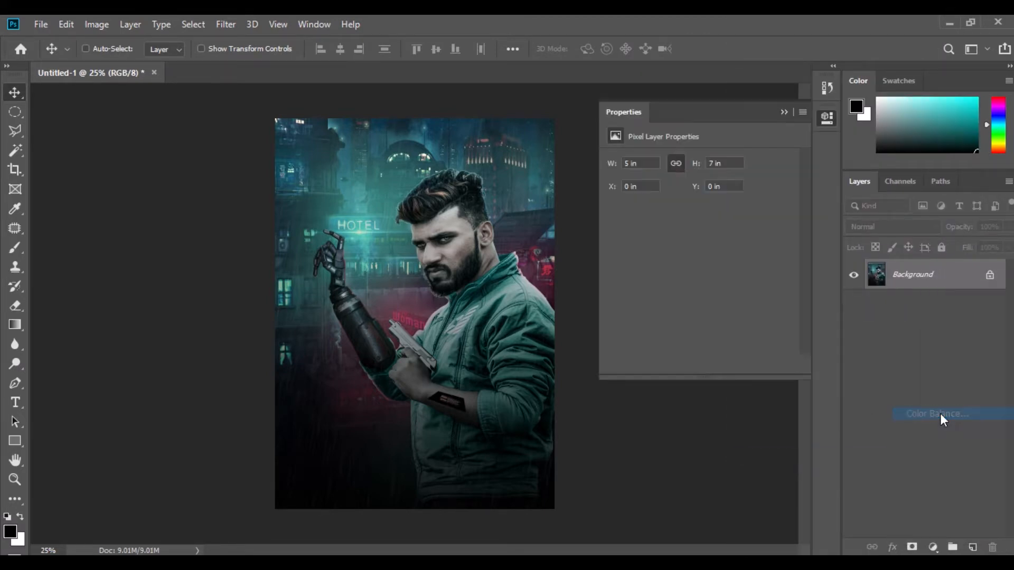
pyautogui.moveTo(679, 194); pyautogui.dragTo(672, 194)
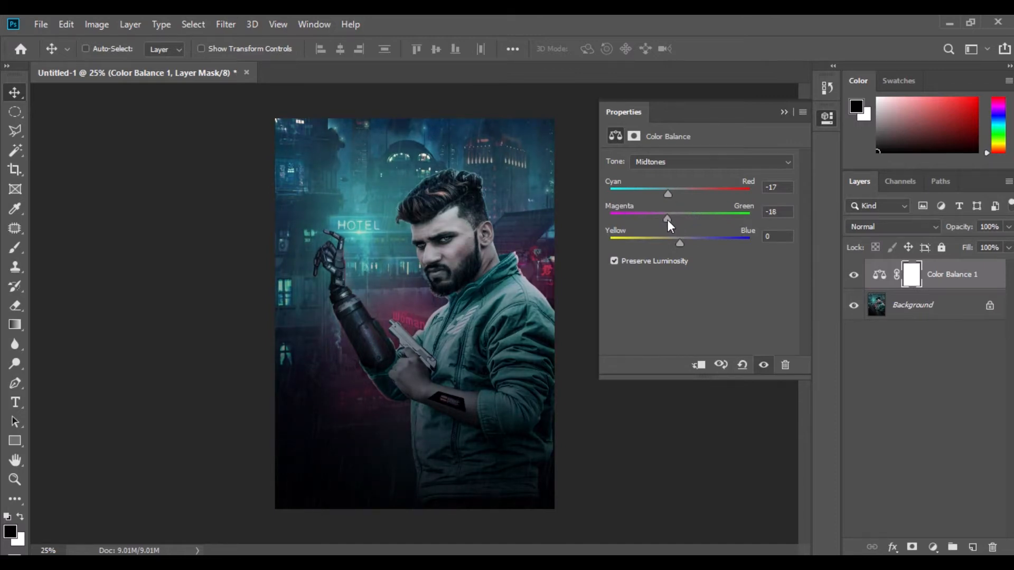
pyautogui.moveTo(677, 239); pyautogui.dragTo(683, 240)
pyautogui.moveTo(684, 239); pyautogui.dragTo(673, 195)
pyautogui.moveTo(670, 195); pyautogui.dragTo(675, 195)
pyautogui.click(802, 112)
pyautogui.click(850, 175)
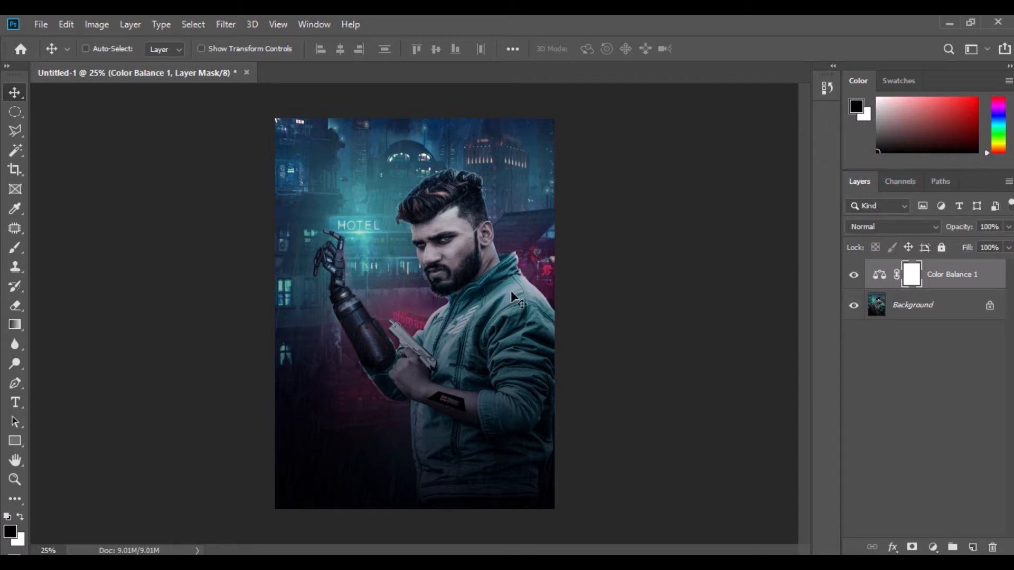
# - Add a Brightness/Contrast adjustment with brightness -85 and contrast 17 to darken the poster
pyautogui.click(932, 547)
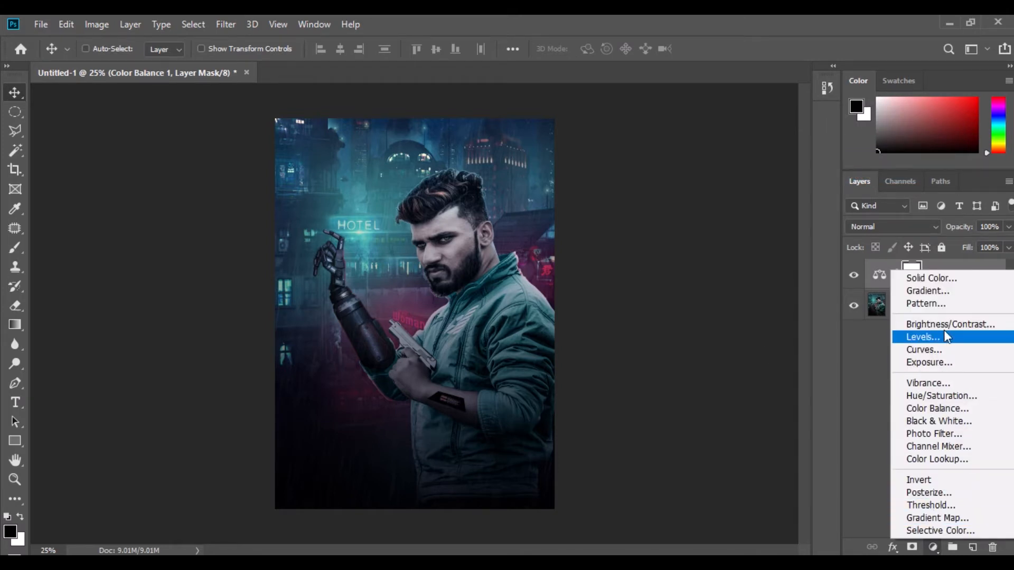
pyautogui.click(902, 325)
pyautogui.moveTo(699, 203); pyautogui.dragTo(669, 203)
pyautogui.moveTo(699, 232); pyautogui.dragTo(717, 237)
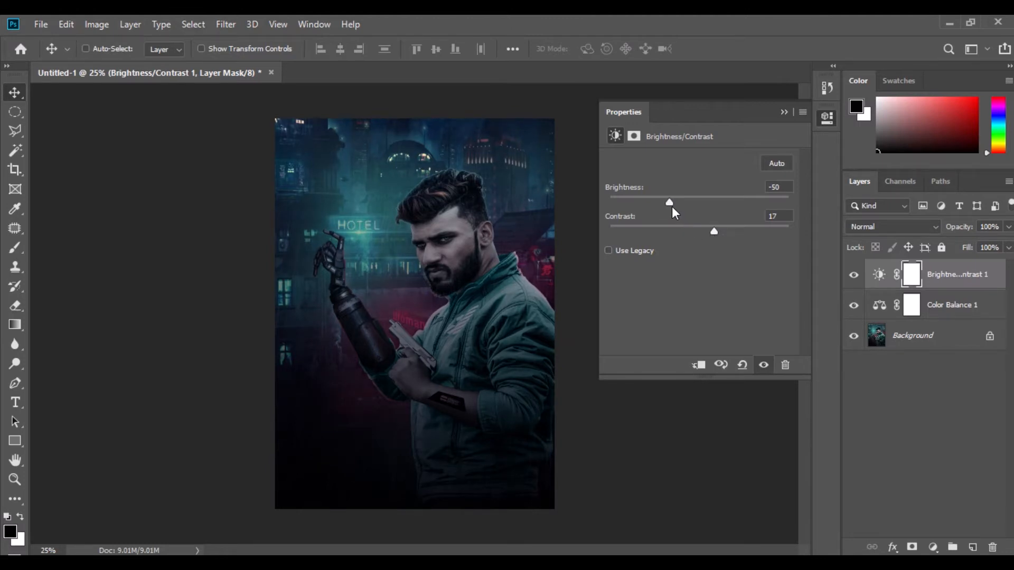
pyautogui.moveTo(669, 203); pyautogui.dragTo(648, 204)
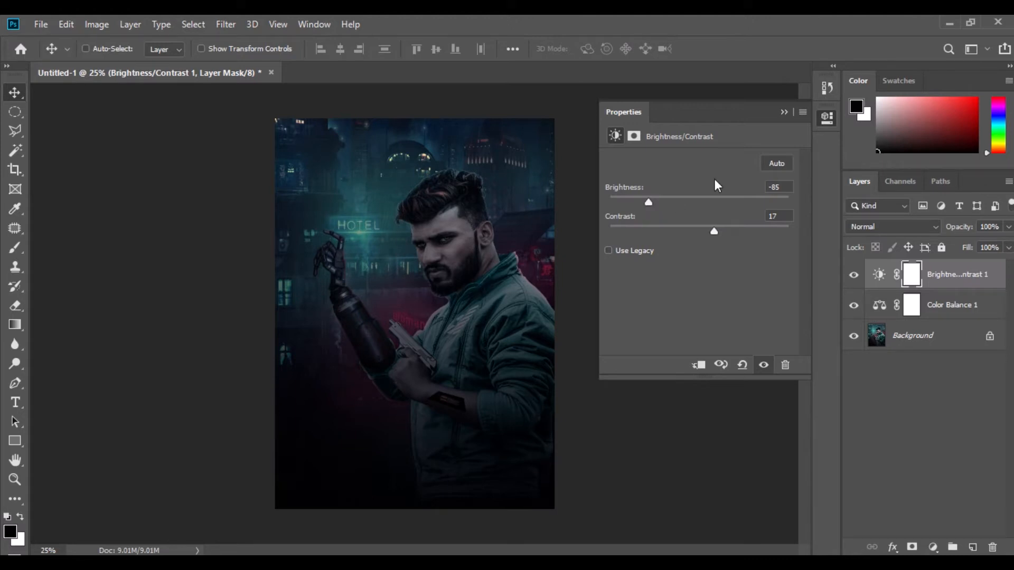
pyautogui.click(802, 112)
pyautogui.click(847, 175)
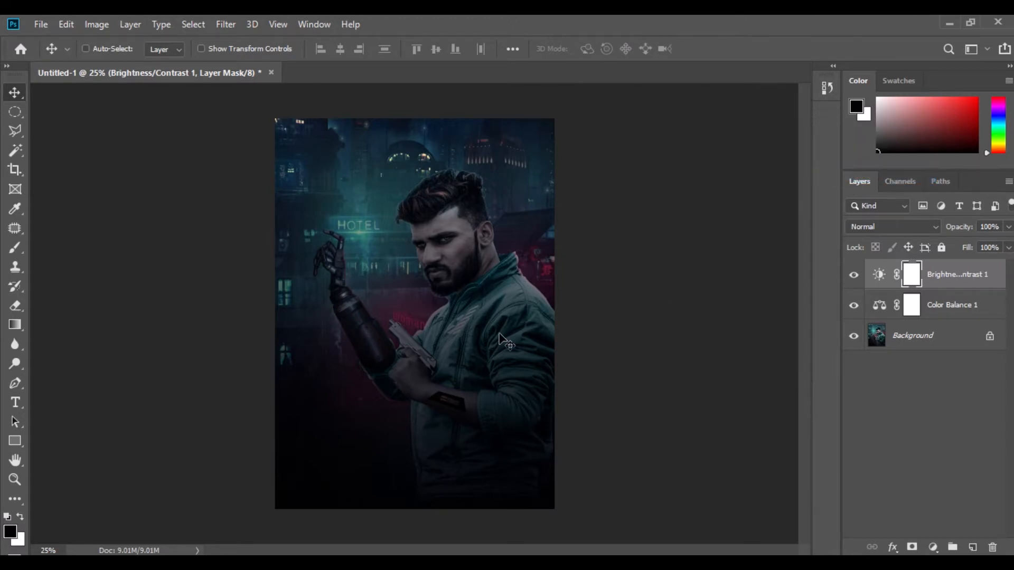
# - Paint the Brightness/Contrast mask around the model's face and upper body with a soft 1300 px black brush at 21% opacity
pyautogui.press('b')
pyautogui.press('[')
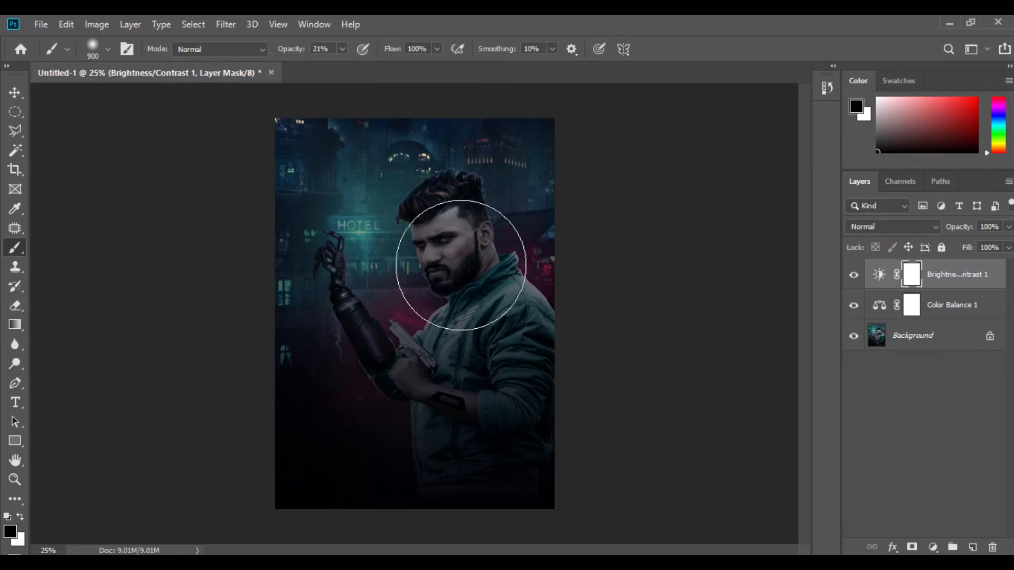
pyautogui.press(']')
pyautogui.press(']')
pyautogui.rightClick(452, 232)
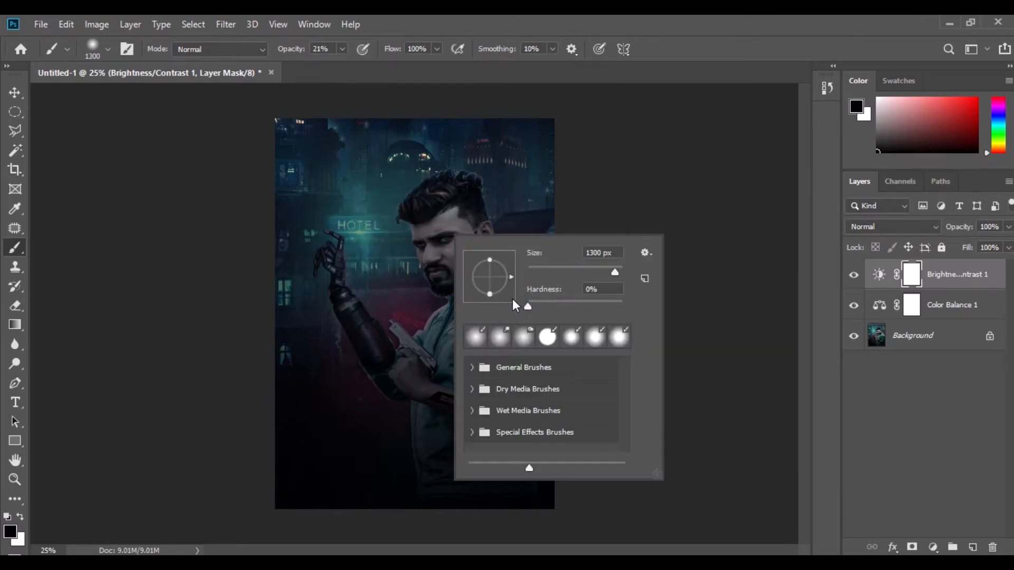
pyautogui.moveTo(447, 225)
pyautogui.mouseDown()
pyautogui.moveTo(447, 384)
pyautogui.moveTo(405, 290)
pyautogui.moveTo(442, 259)
pyautogui.moveTo(452, 394)
pyautogui.moveTo(436, 249)
pyautogui.moveTo(464, 468)
pyautogui.moveTo(410, 420)
pyautogui.moveTo(426, 235)
pyautogui.mouseUp()
pyautogui.click(856, 276)
pyautogui.click(855, 276)
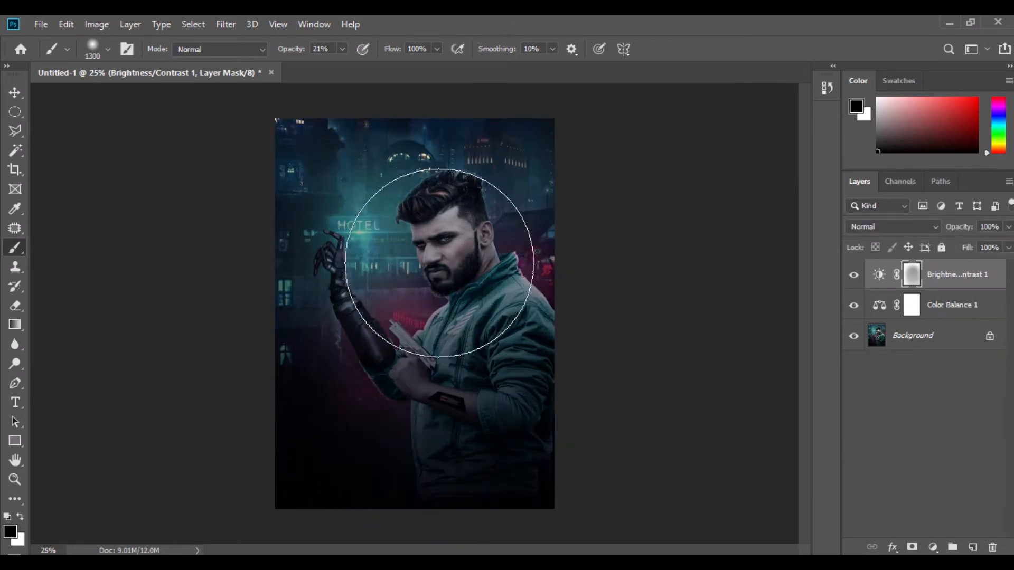
pyautogui.click(15, 93)
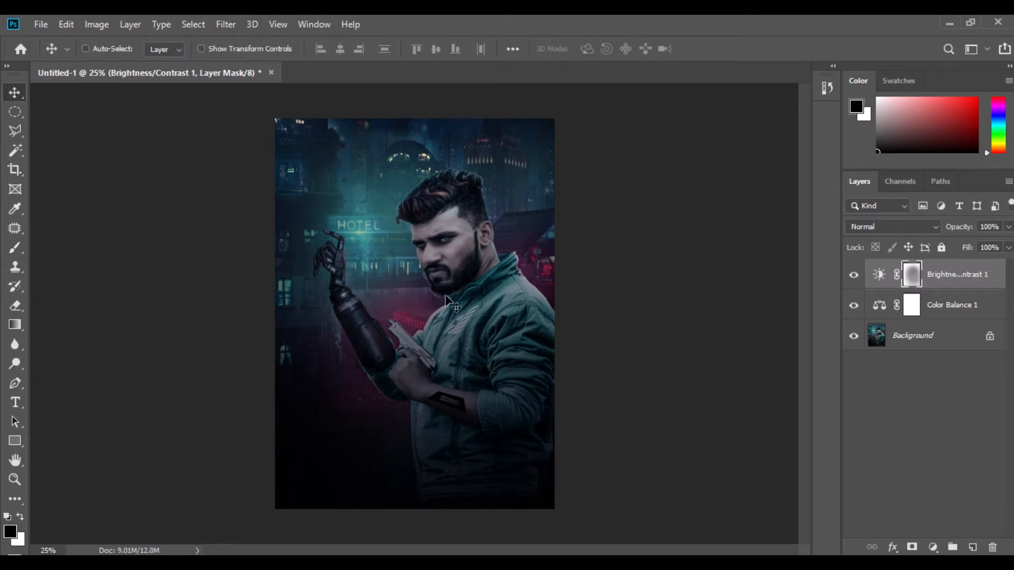
# - Merge all visible layers and duplicate the merged background layer
pyautogui.rightClick(944, 273)
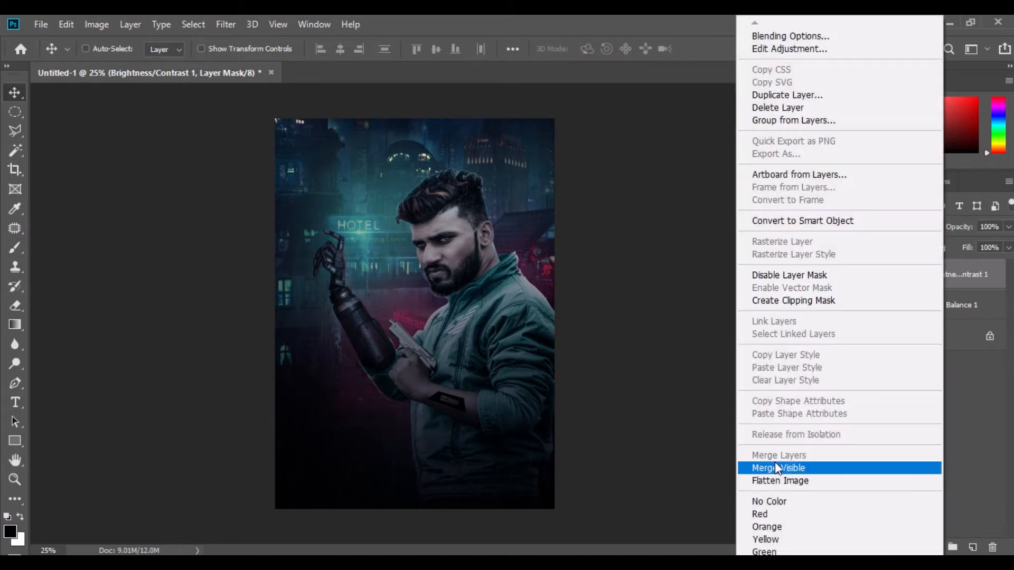
pyautogui.click(777, 468)
pyautogui.moveTo(903, 269); pyautogui.dragTo(972, 547)
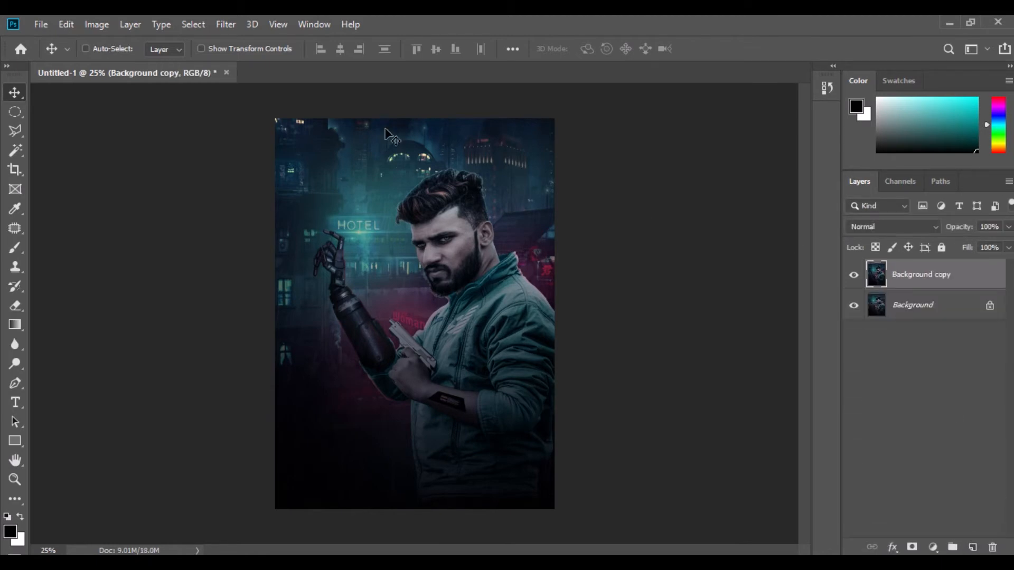
# - Apply Camera Raw basic adjustments to the copy: highlights -42, shadows +78, whites +43, blacks -15 and clarity +13
pyautogui.click(225, 25)
pyautogui.click(274, 109)
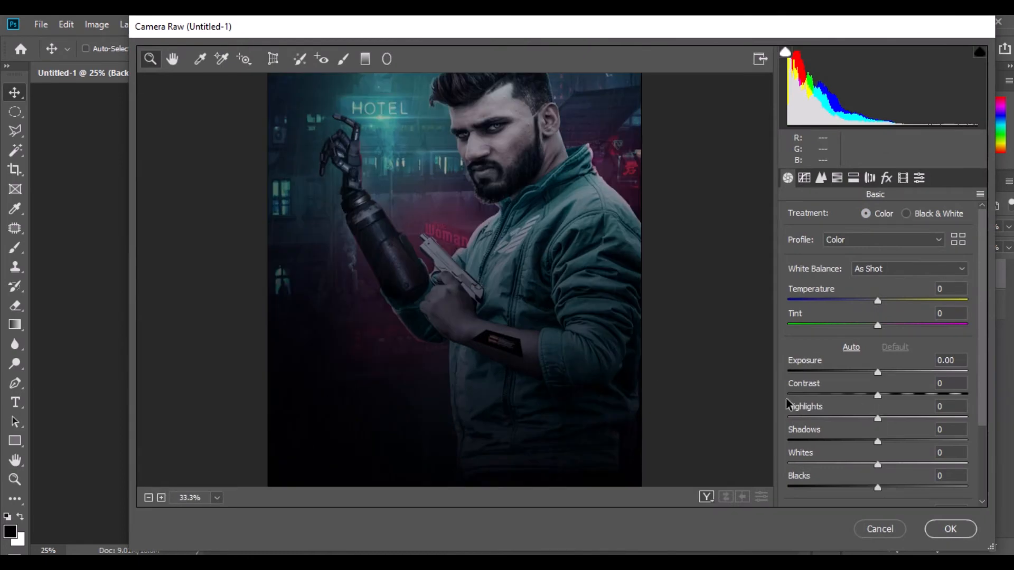
pyautogui.moveTo(879, 419); pyautogui.dragTo(948, 442)
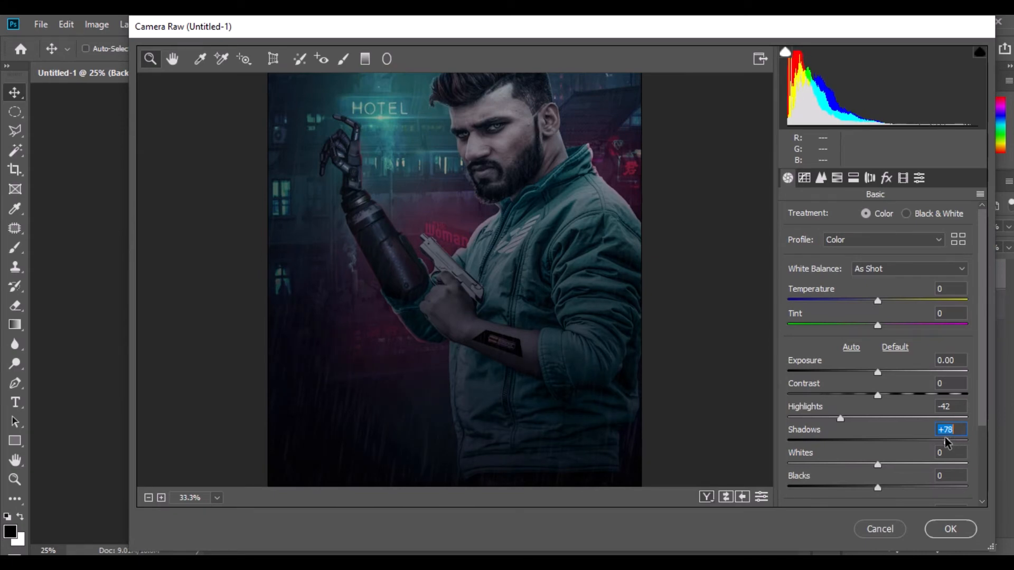
pyautogui.moveTo(878, 488)
pyautogui.mouseDown()
pyautogui.moveTo(869, 487)
pyautogui.moveTo(898, 470)
pyautogui.moveTo(860, 480)
pyautogui.moveTo(873, 476)
pyautogui.mouseUp()
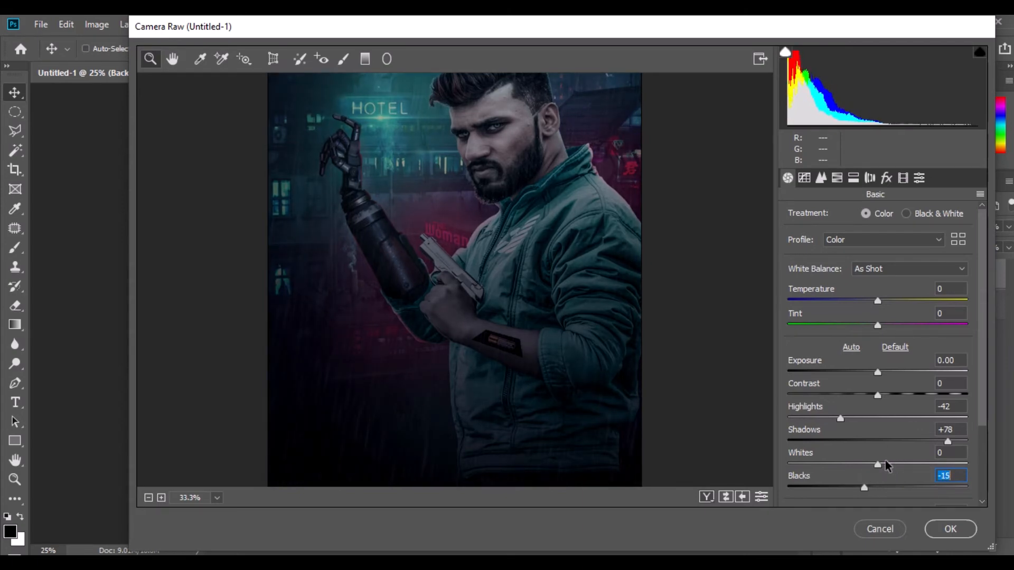
pyautogui.moveTo(879, 467); pyautogui.dragTo(918, 466)
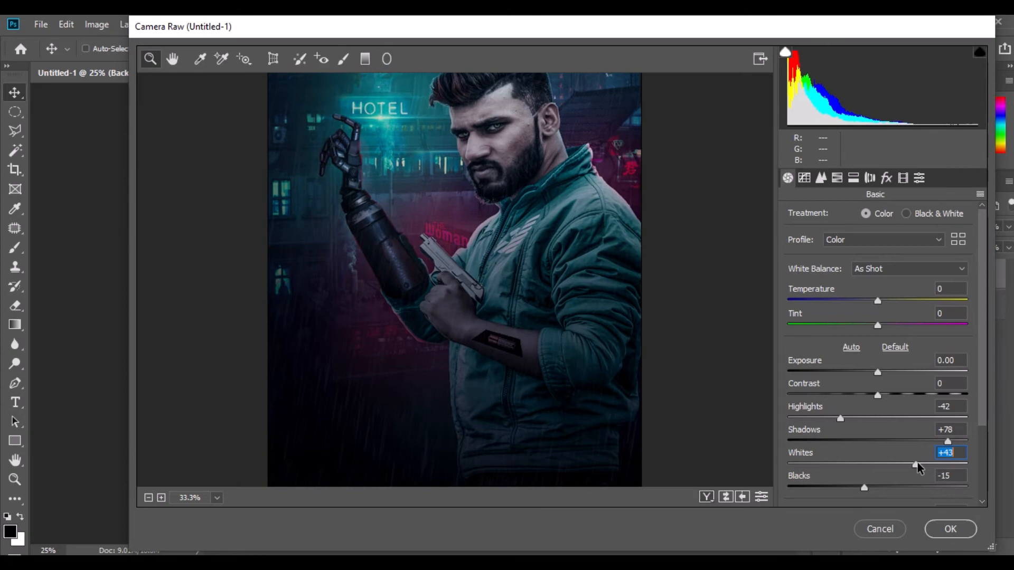
pyautogui.scroll(-3, 921, 483)
pyautogui.moveTo(877, 453); pyautogui.dragTo(886, 453)
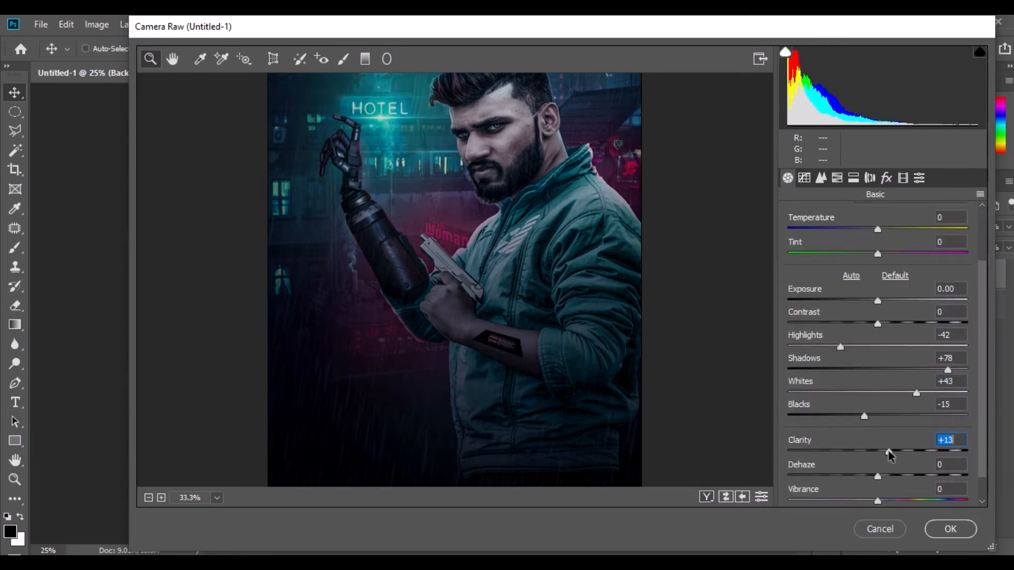
pyautogui.scroll(3, 852, 380)
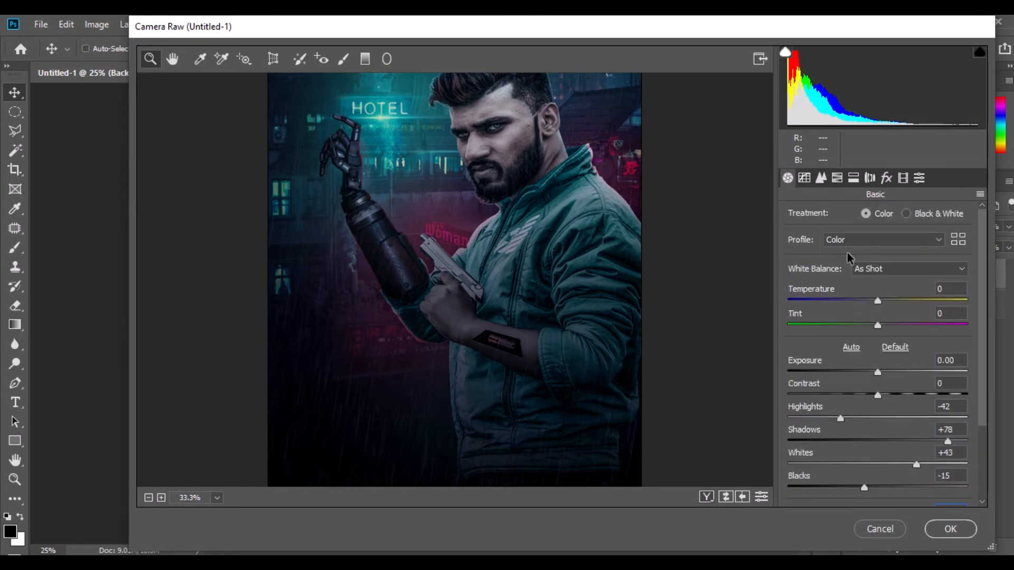
# - In Camera Raw's HSL adjustments, set the saturation of aquas to +100, blues to +36 and reds to +26
pyautogui.click(837, 179)
pyautogui.moveTo(880, 370); pyautogui.dragTo(977, 384)
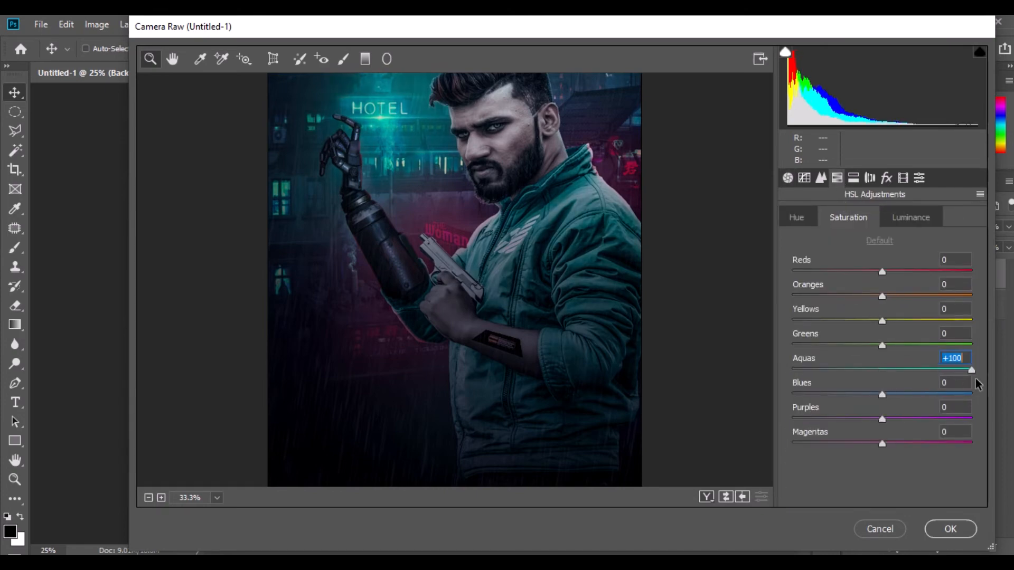
pyautogui.moveTo(882, 395); pyautogui.dragTo(914, 428)
pyautogui.moveTo(881, 271); pyautogui.dragTo(908, 274)
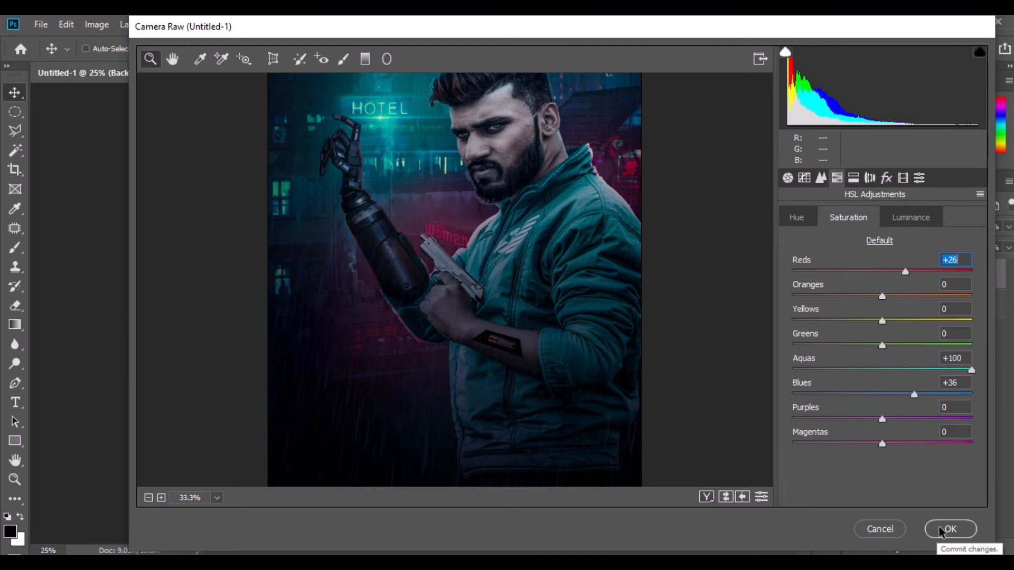
# - Set the post-crop vignetting amount to -8 and apply the Camera Raw filter to the background copy
pyautogui.click(886, 178)
pyautogui.moveTo(882, 371)
pyautogui.mouseDown()
pyautogui.moveTo(856, 371)
pyautogui.moveTo(876, 371)
pyautogui.mouseUp()
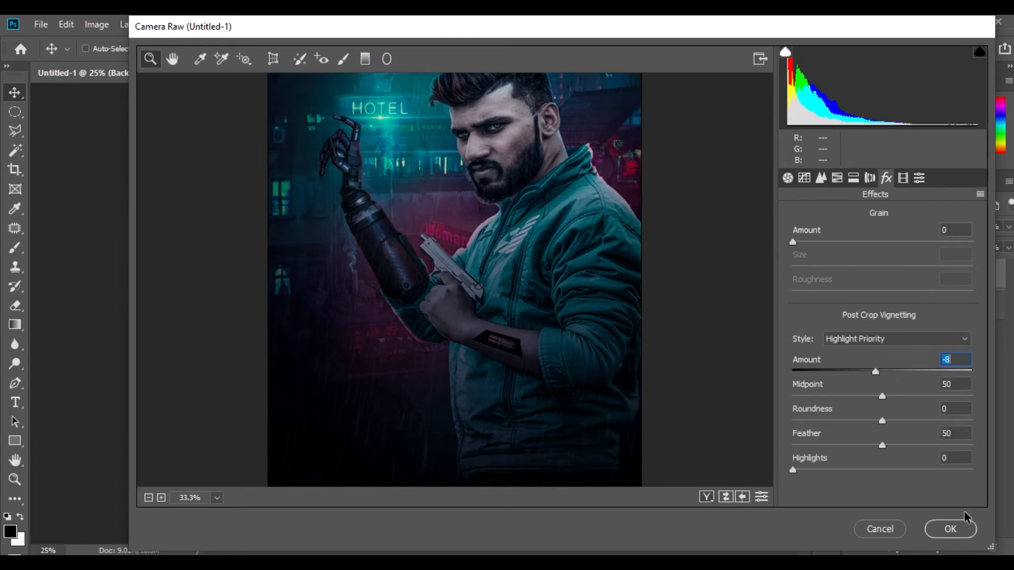
pyautogui.click(950, 529)
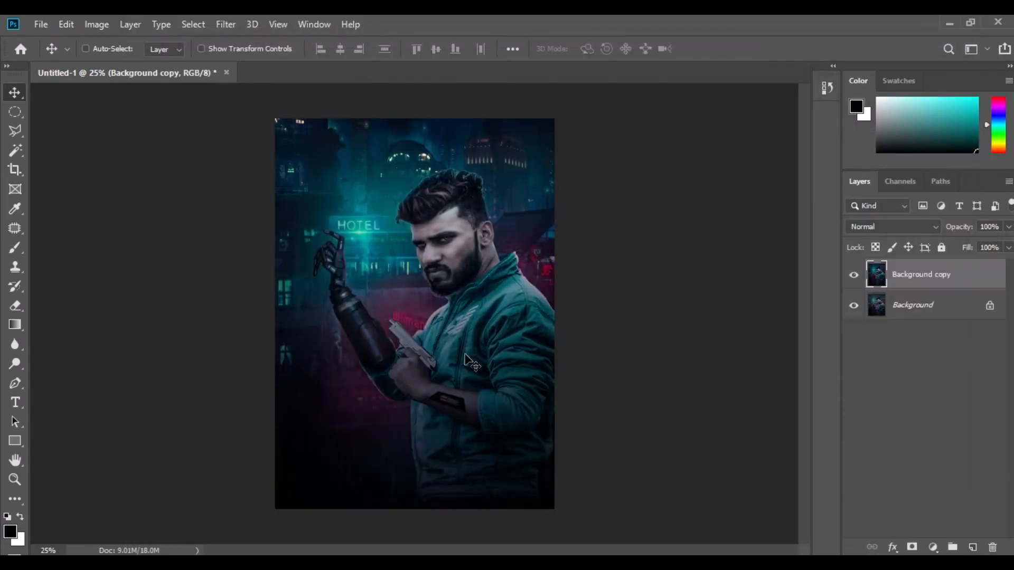